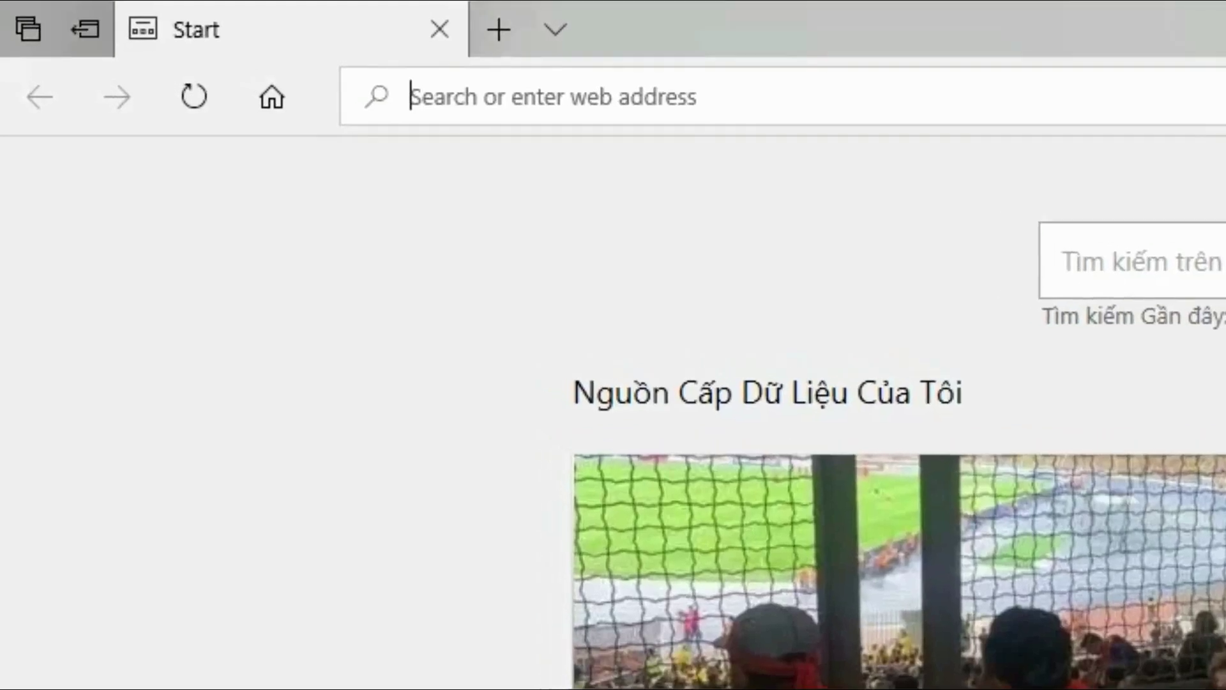
# - Search Bing in Edge for 'tự học revit mep'
pyautogui.write('tự học revit me')
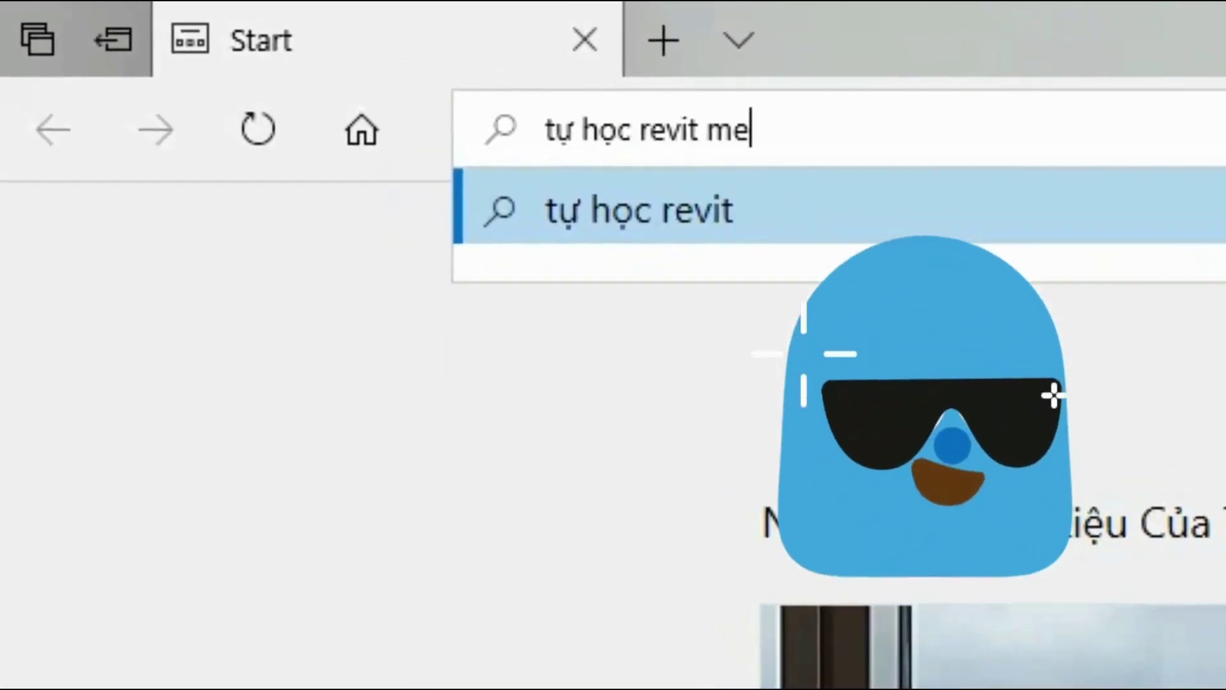
pyautogui.write('p')
pyautogui.press('Return')
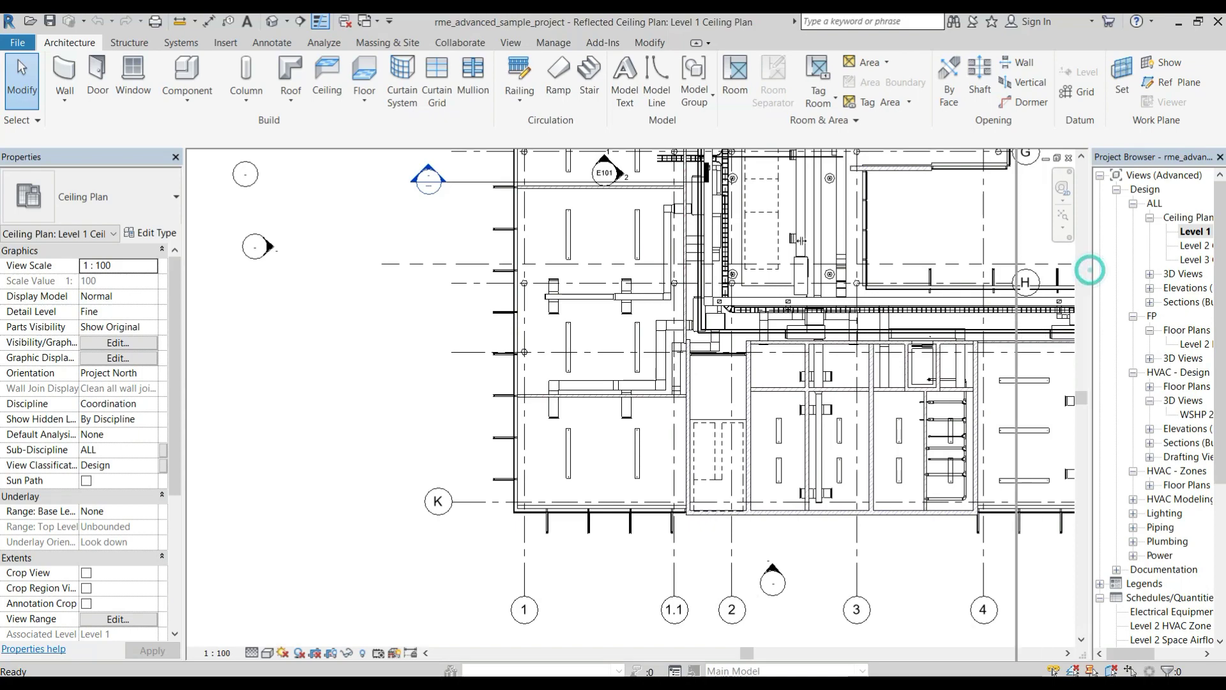
# - Widen the Project Browser, then zoom out and pan to show the whole L-shaped building
pyautogui.moveTo(1090, 266); pyautogui.dragTo(1002, 266)
pyautogui.scroll(-2, 357, 335)
pyautogui.scroll(-2, 364, 562)
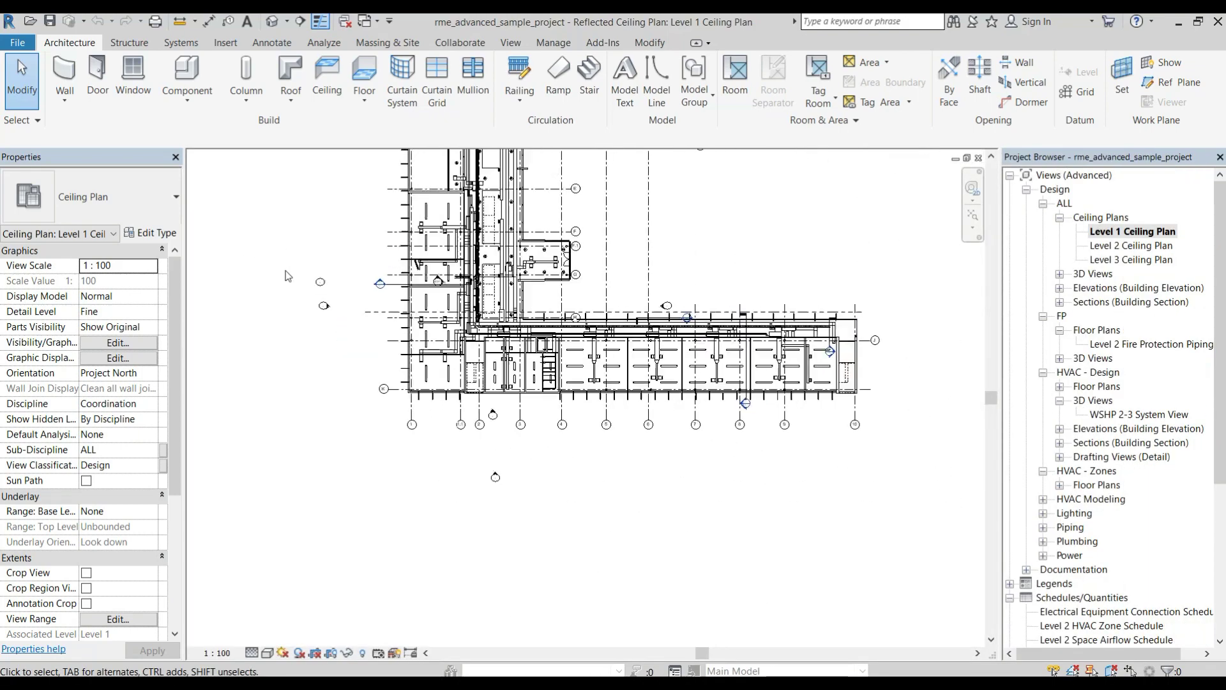
pyautogui.scroll(-2, 364, 562)
pyautogui.moveTo(557, 312); pyautogui.dragTo(547, 355, button='middle')
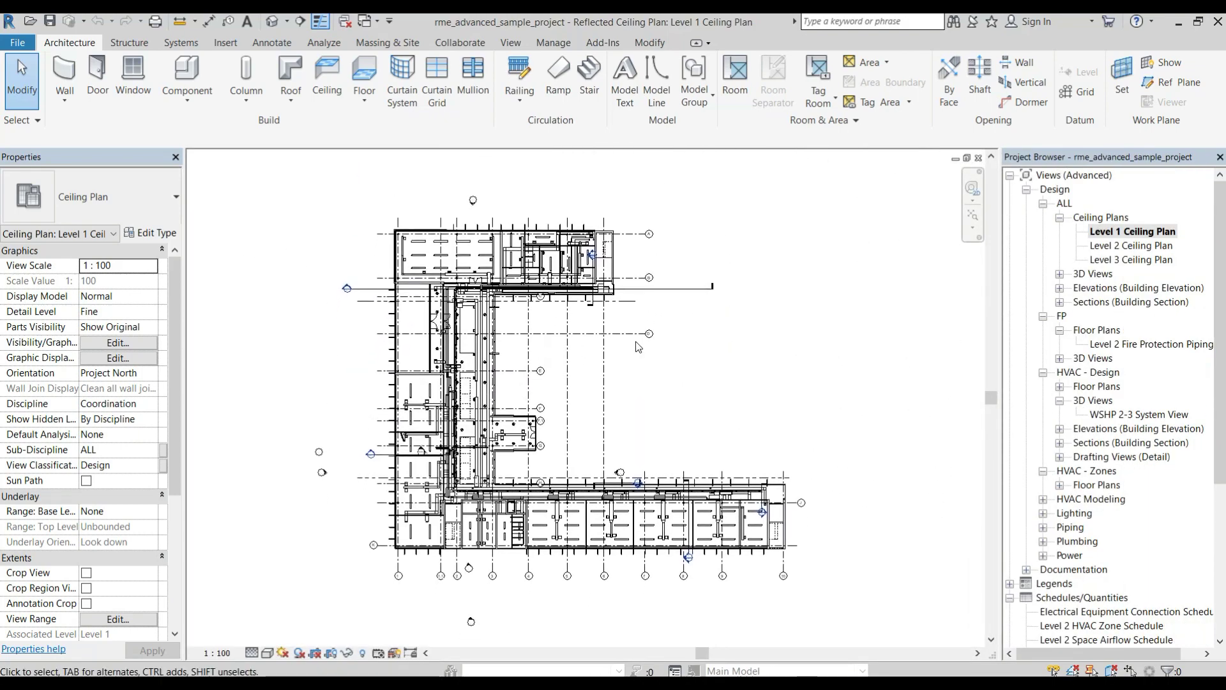
pyautogui.scroll(-2, 139, 287)
pyautogui.scroll(-3, 140, 288)
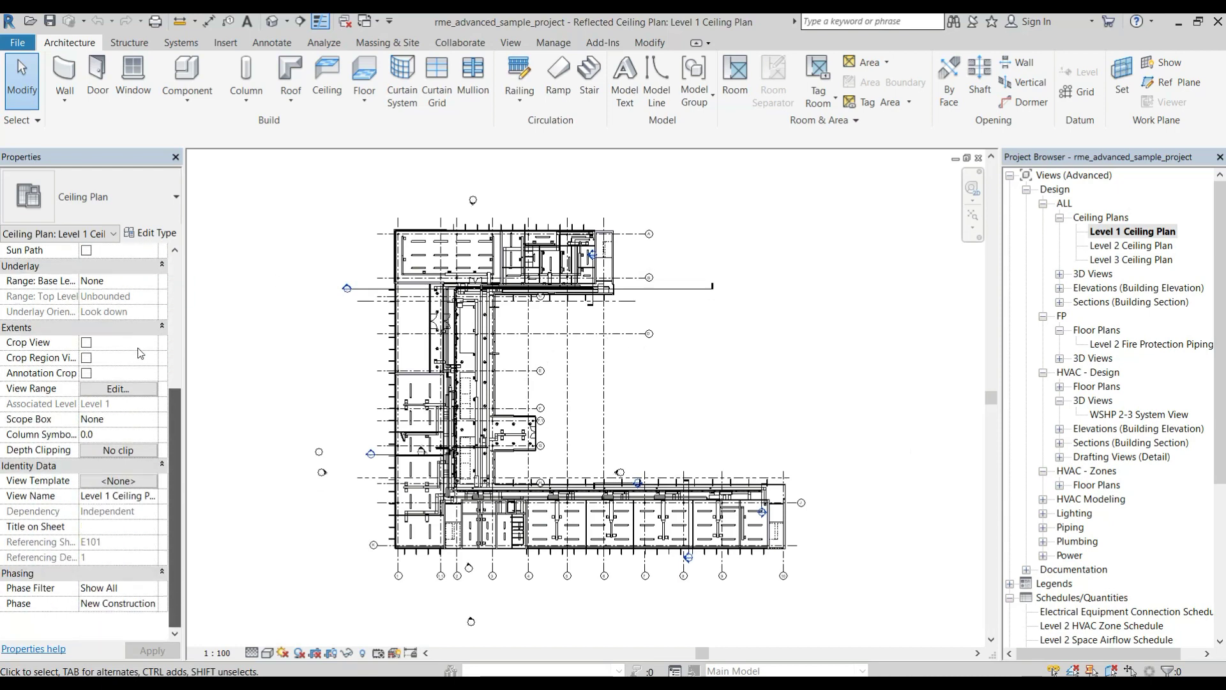
pyautogui.scroll(5, 134, 268)
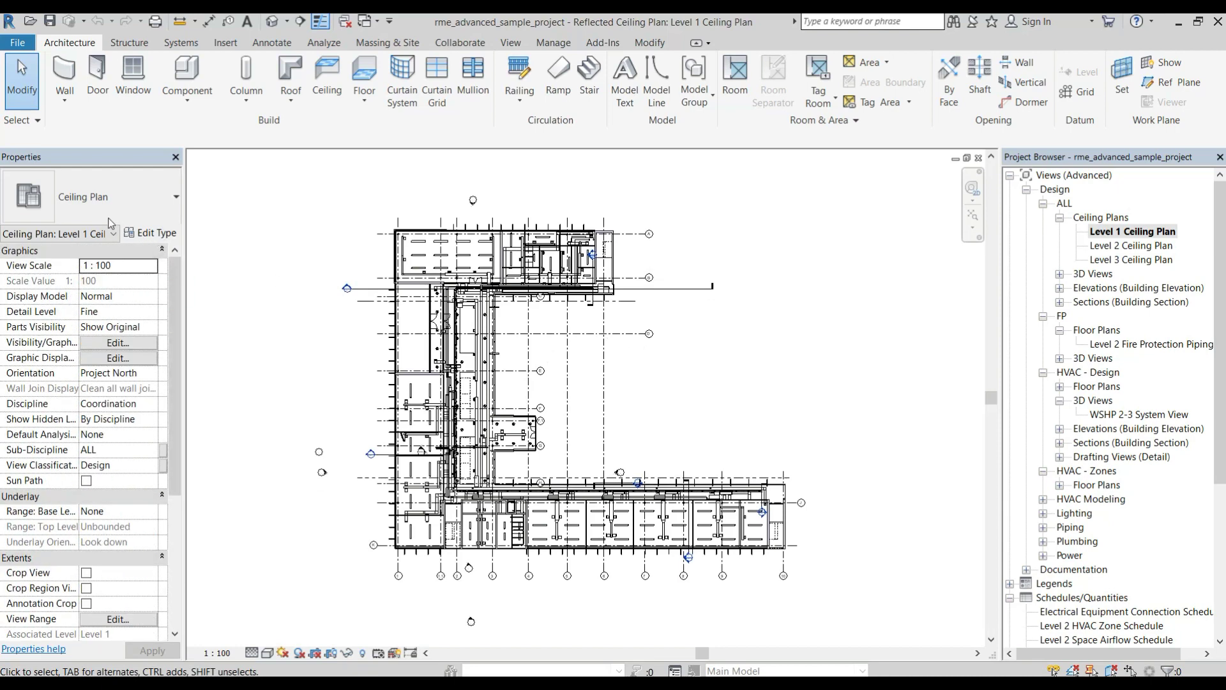
# - Review the view's View Scale and Discipline in Properties, leaving them unchanged
pyautogui.press('Tab')
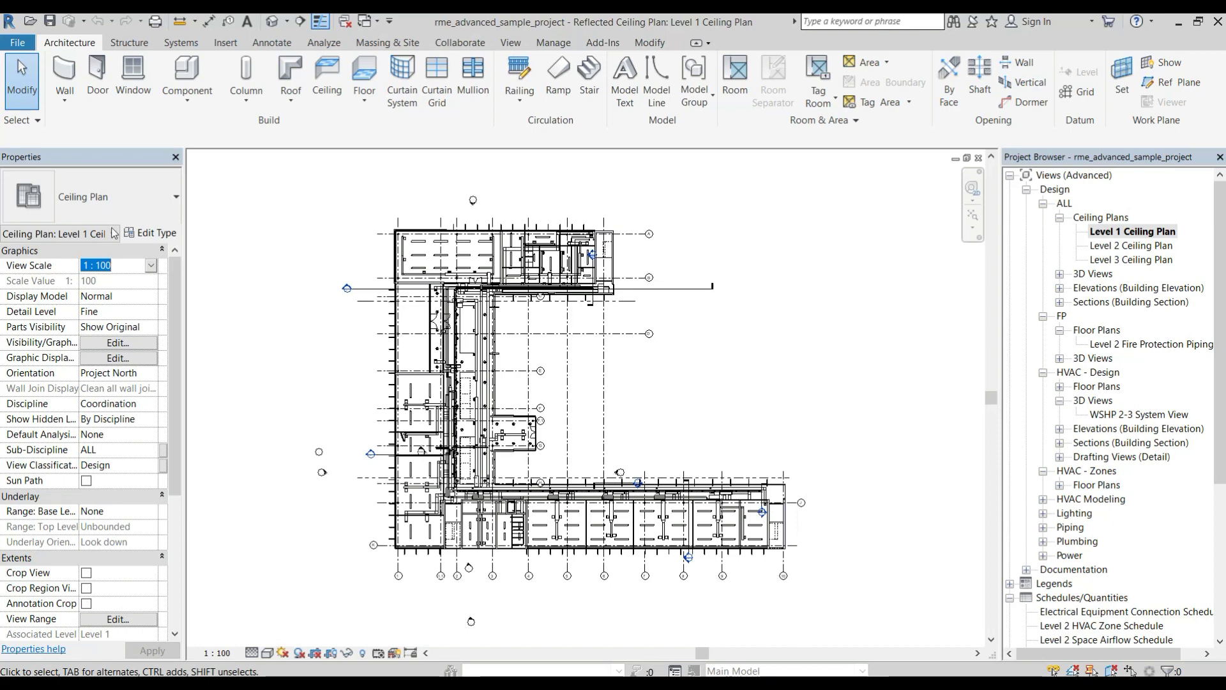
pyautogui.click(127, 404)
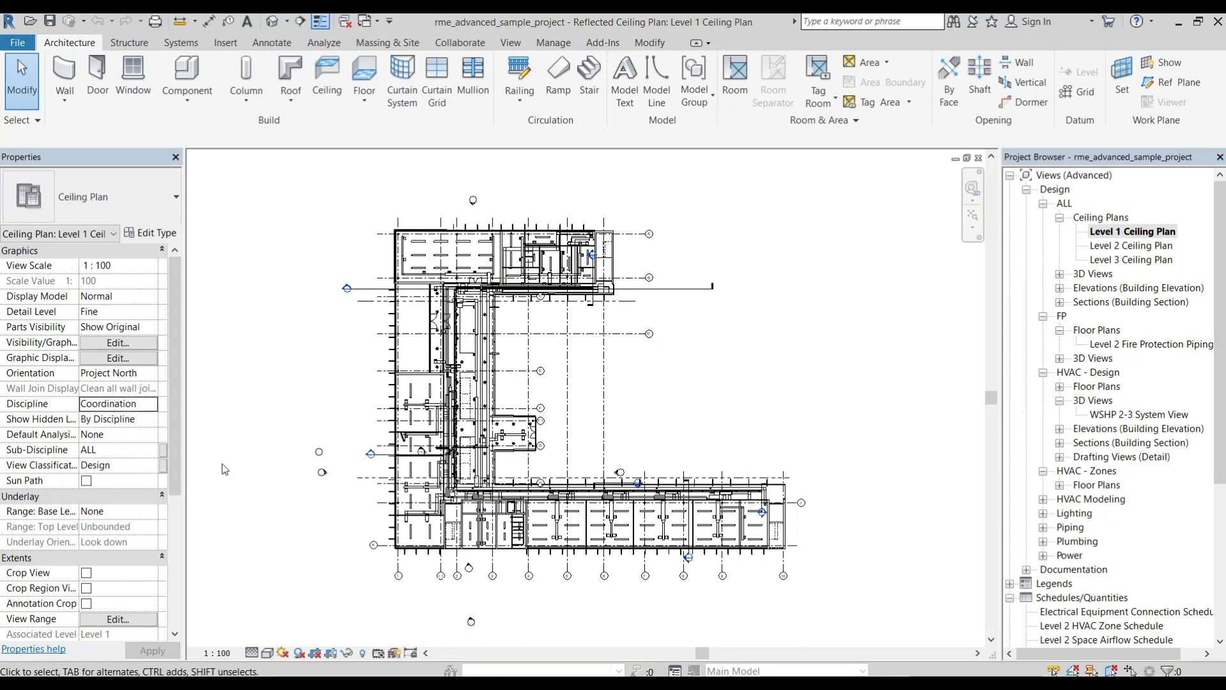
pyautogui.click(274, 575)
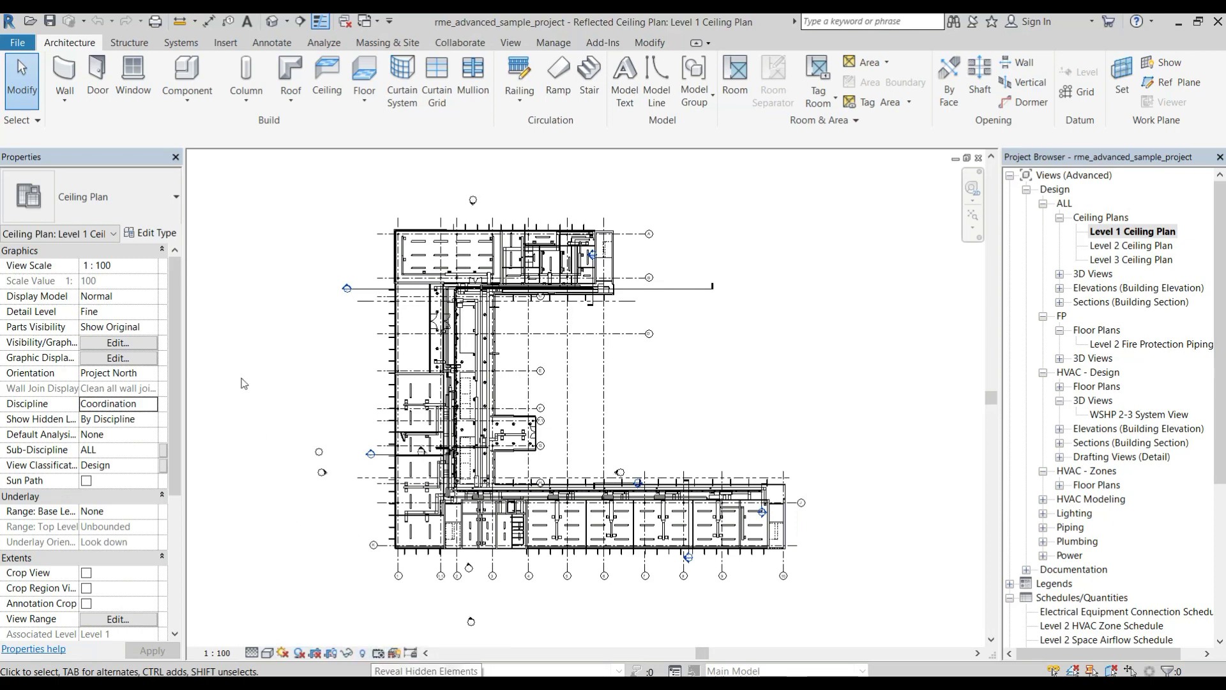
pyautogui.click(274, 364)
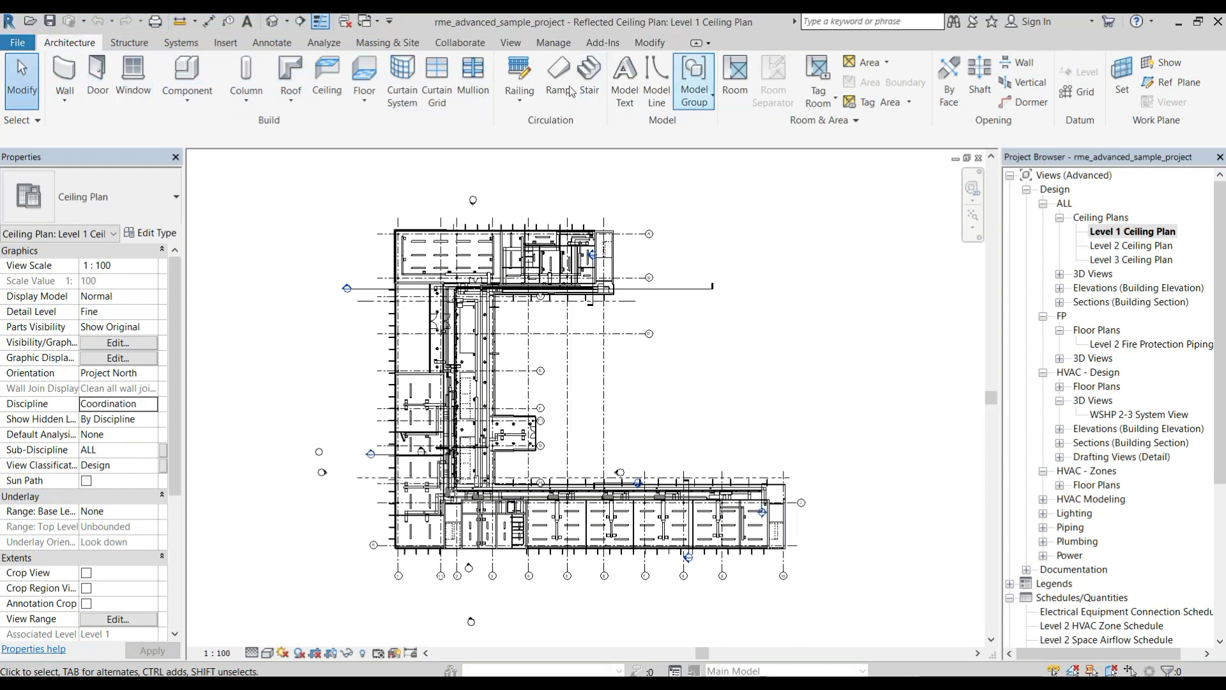
# - Tour the Structure, Systems and Insert tabs, then start Annotate > Dimension > Linear
pyautogui.click(146, 42)
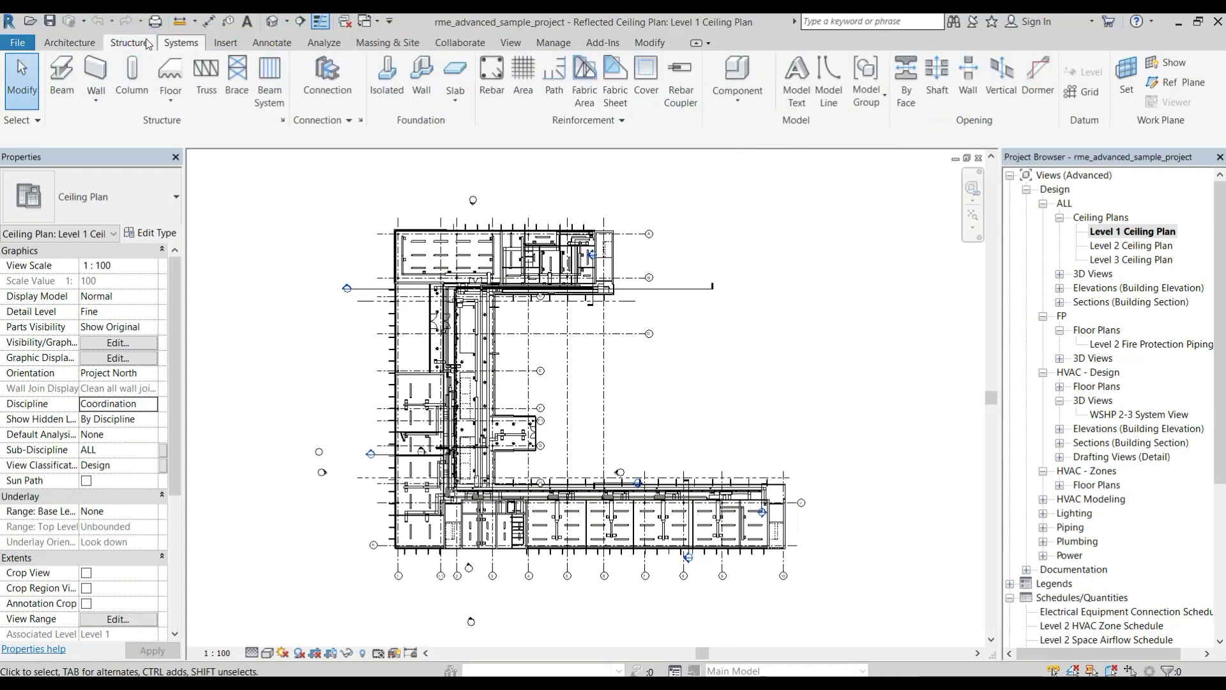
pyautogui.click(180, 43)
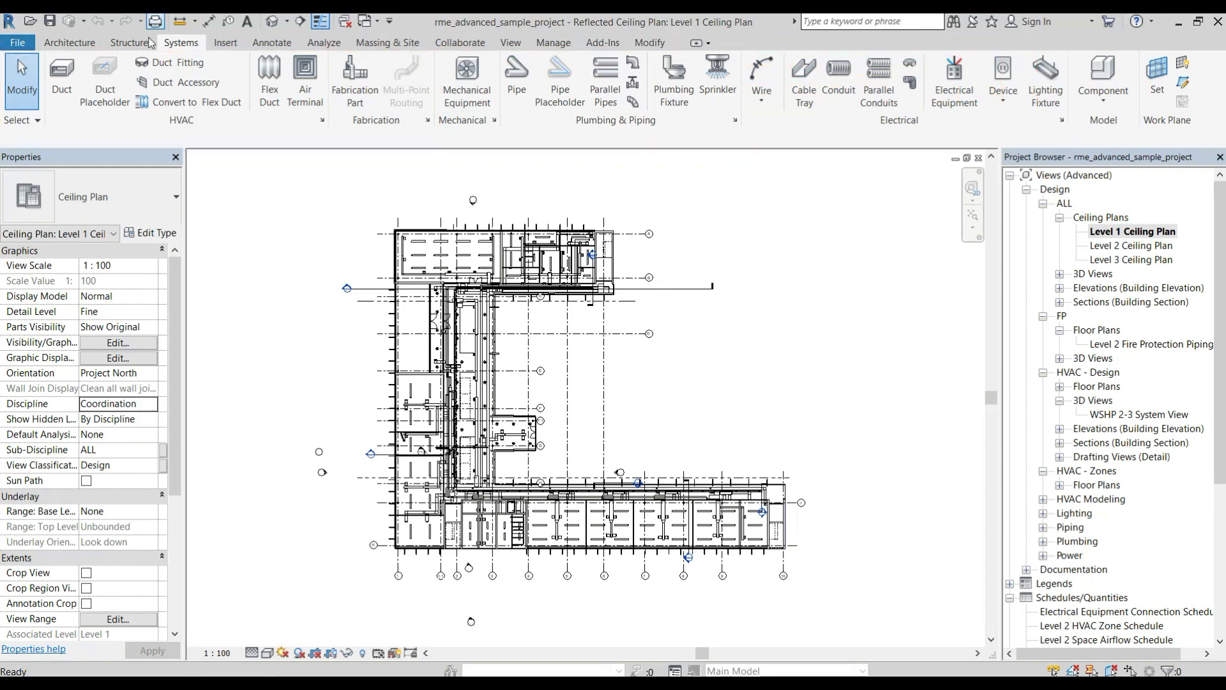
pyautogui.click(226, 42)
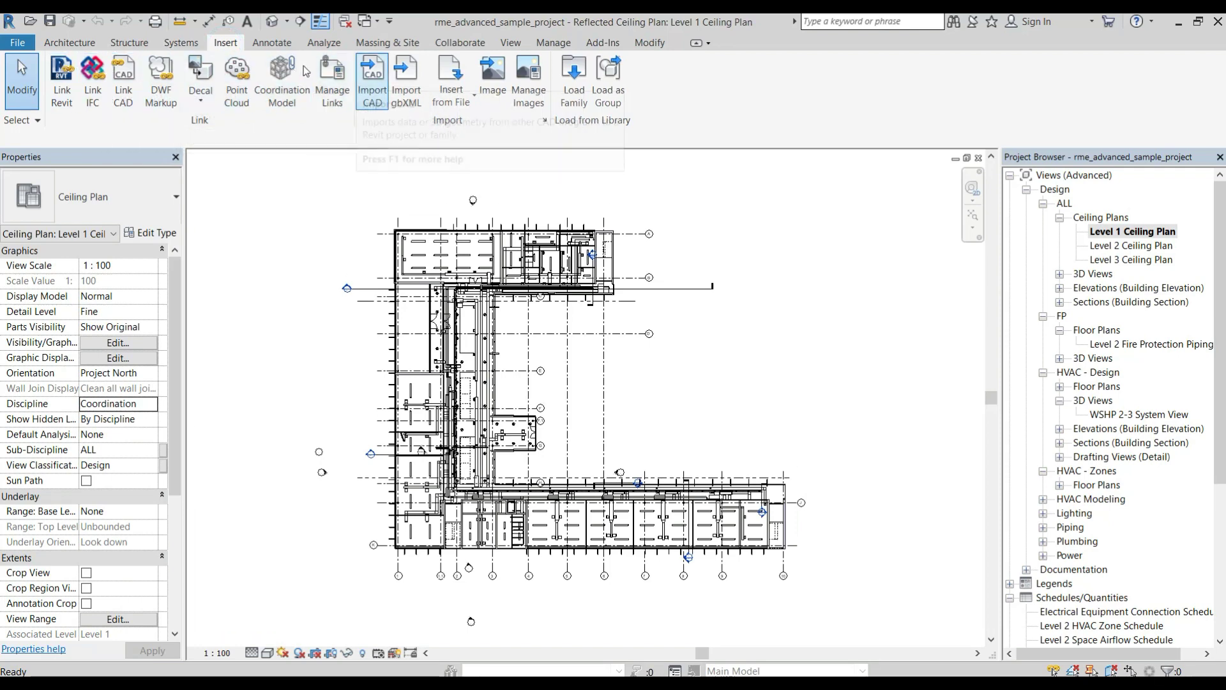
pyautogui.scroll(-1, 216, 36)
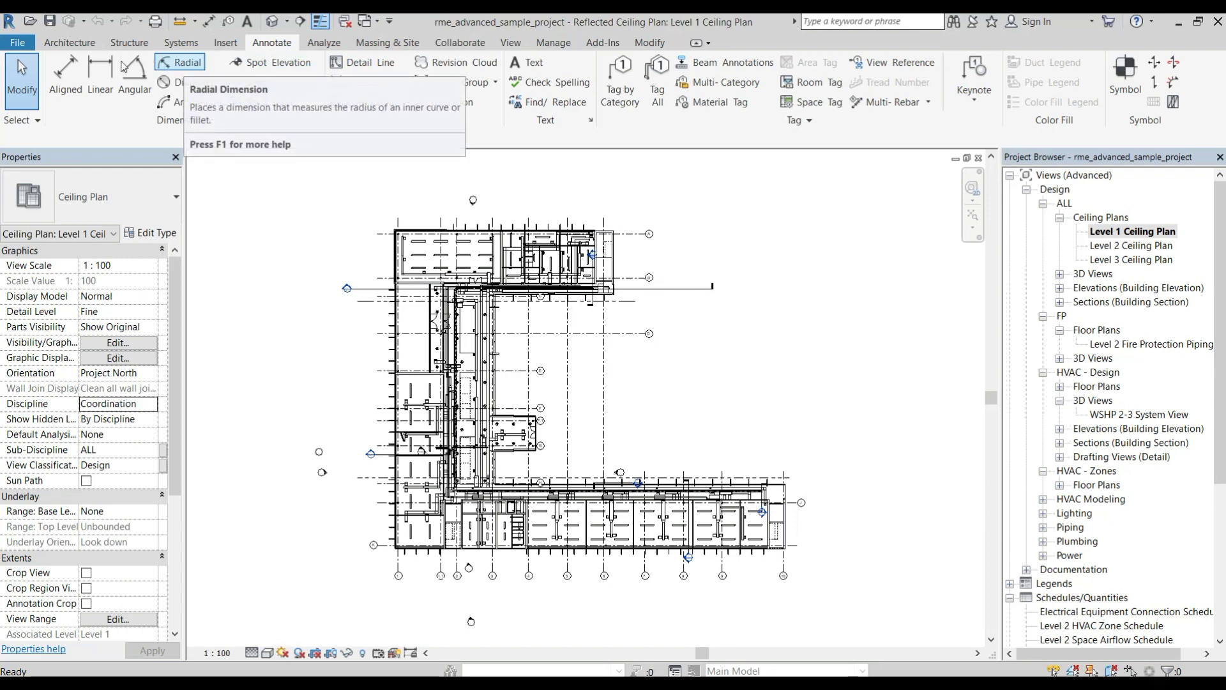
pyautogui.click(101, 70)
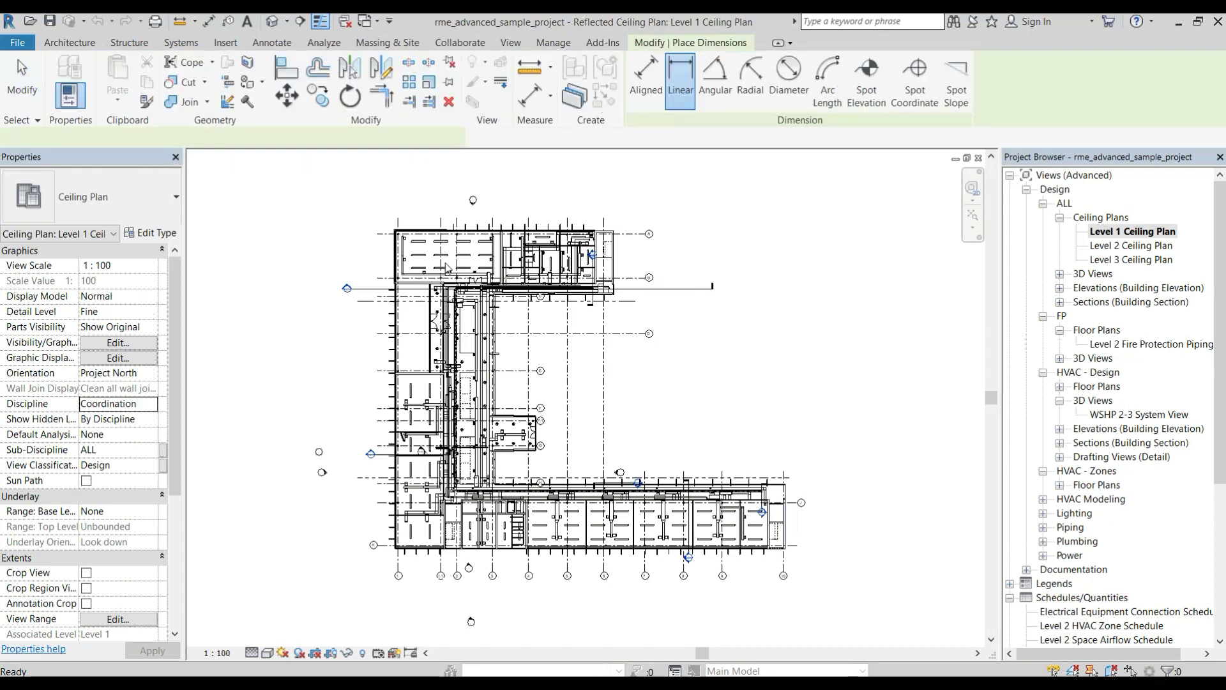
# - Zoom in on the grid lines, retry the linear dimension tool and cancel it
pyautogui.scroll(3, 444, 267)
pyautogui.scroll(3, 547, 324)
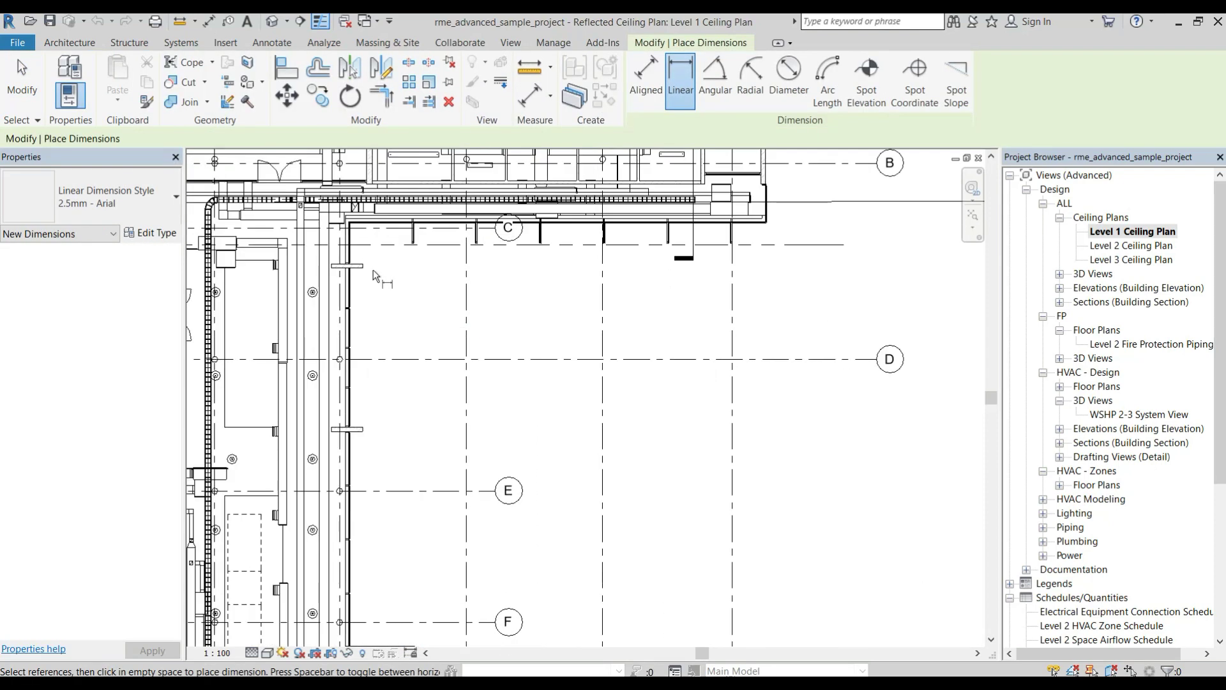
pyautogui.scroll(3, 353, 382)
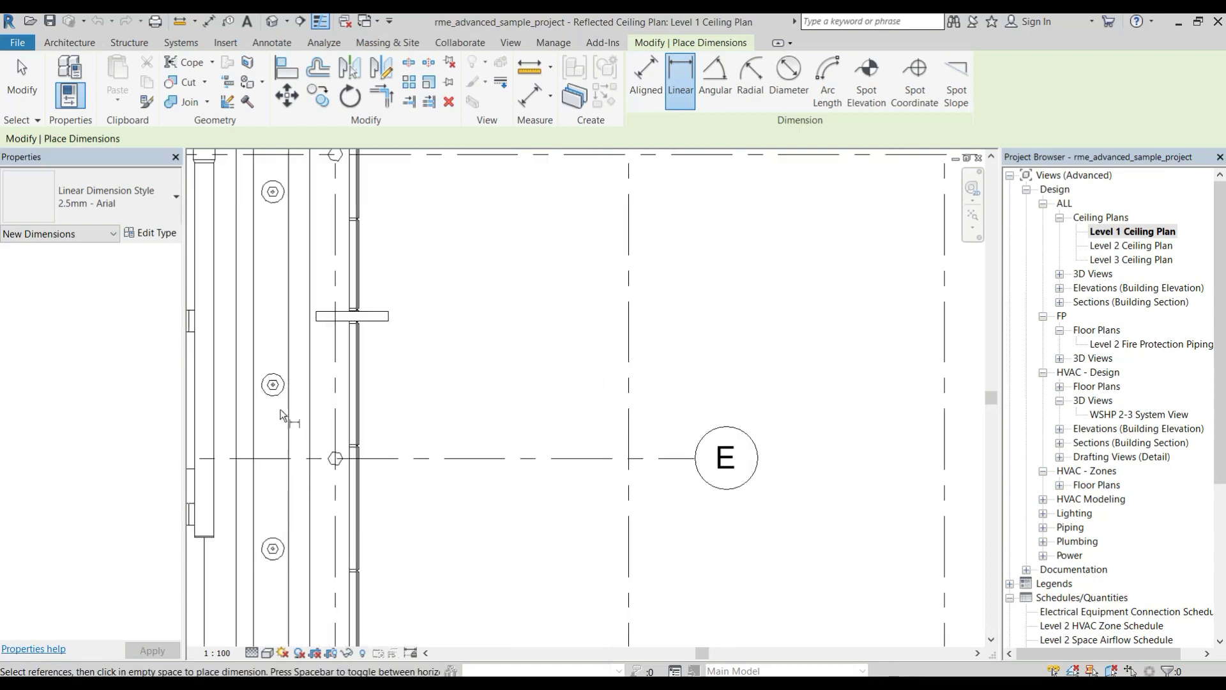
pyautogui.scroll(-3, 412, 451)
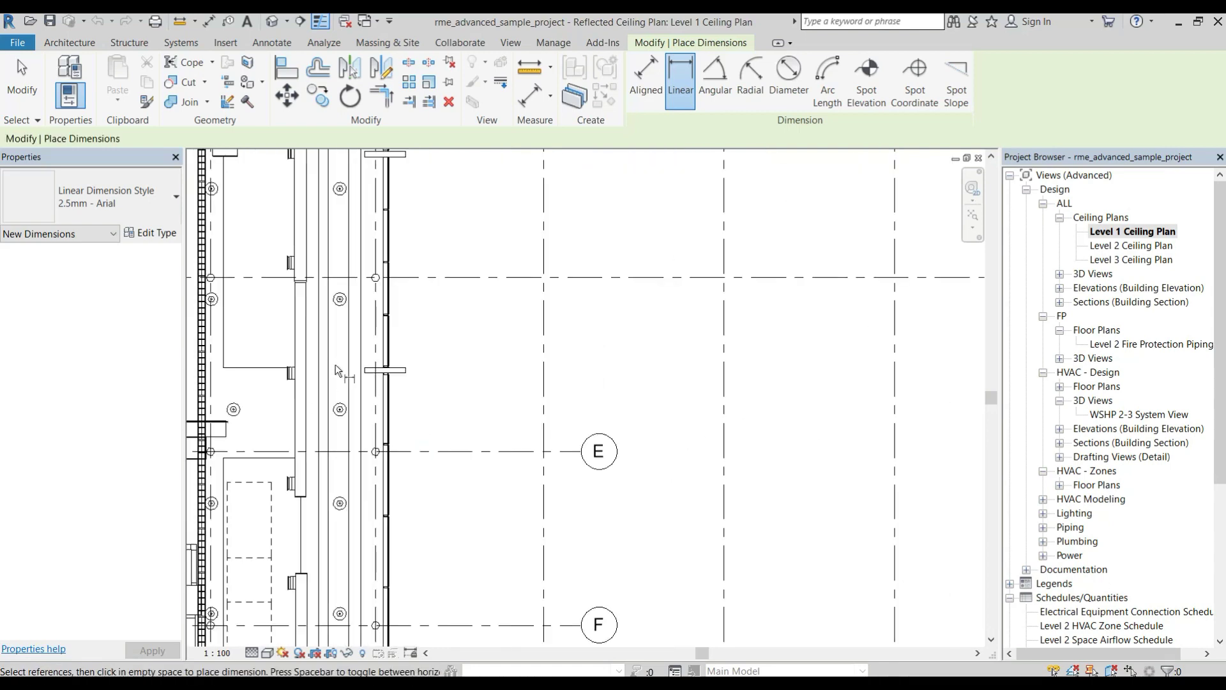
pyautogui.scroll(-1, 412, 451)
pyautogui.press('Escape')
pyautogui.scroll(-2, 414, 339)
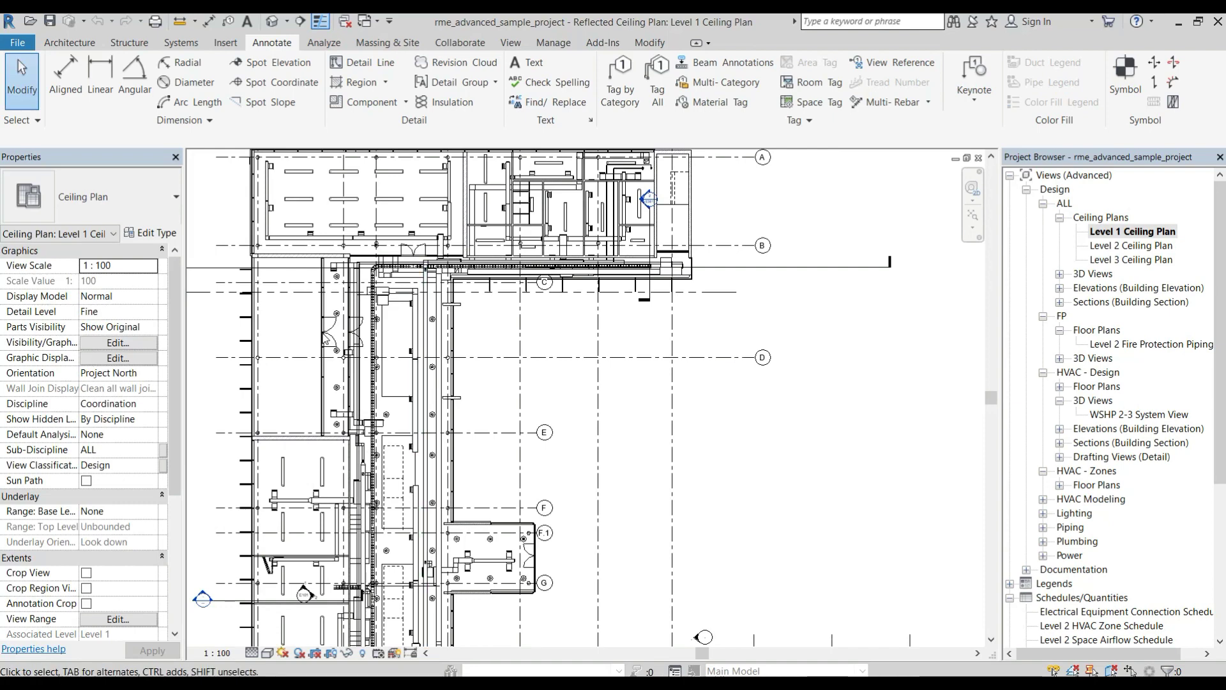
pyautogui.click(100, 80)
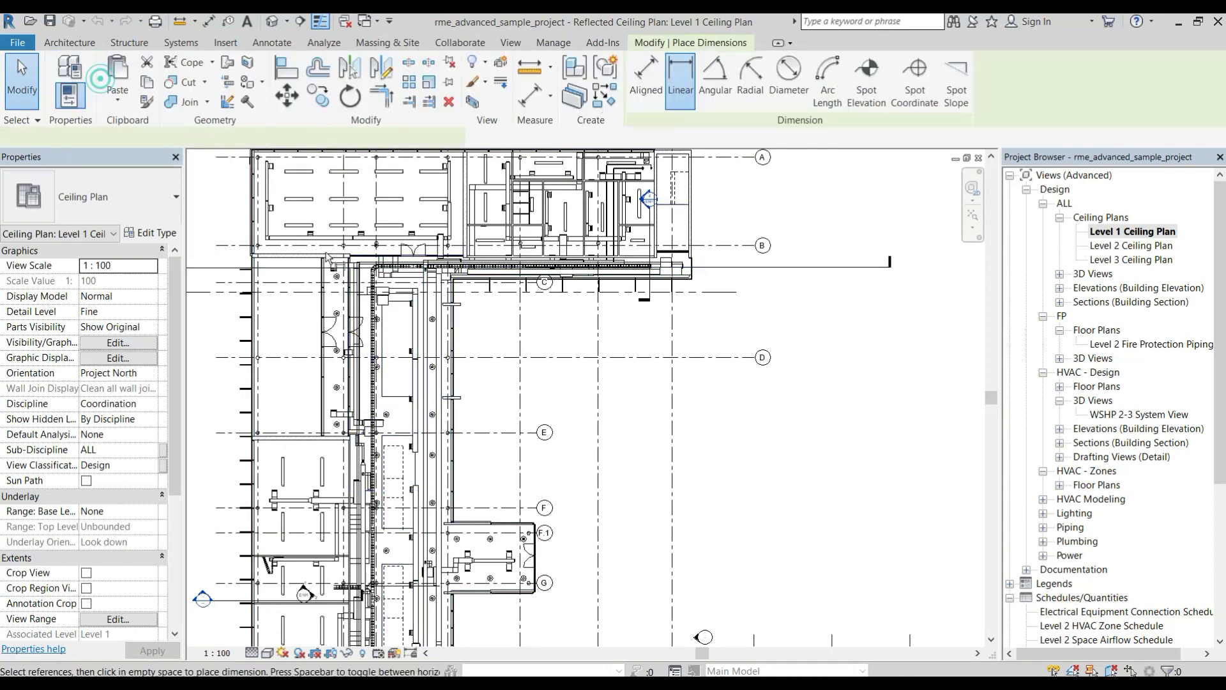
pyautogui.scroll(2, 447, 319)
pyautogui.press('Escape')
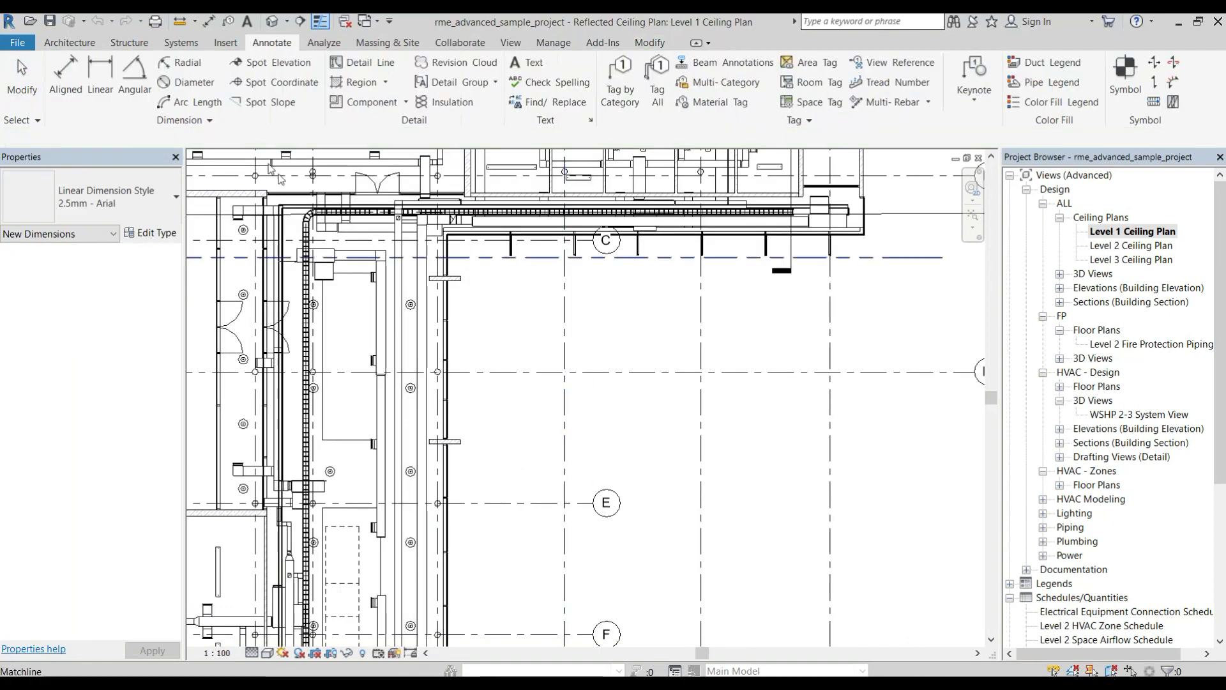
# - Place a 6540 aligned dimension (DI) between two vertical grid lines below grid C
pyautogui.press('d')
pyautogui.press('i')
pyautogui.click(562, 330)
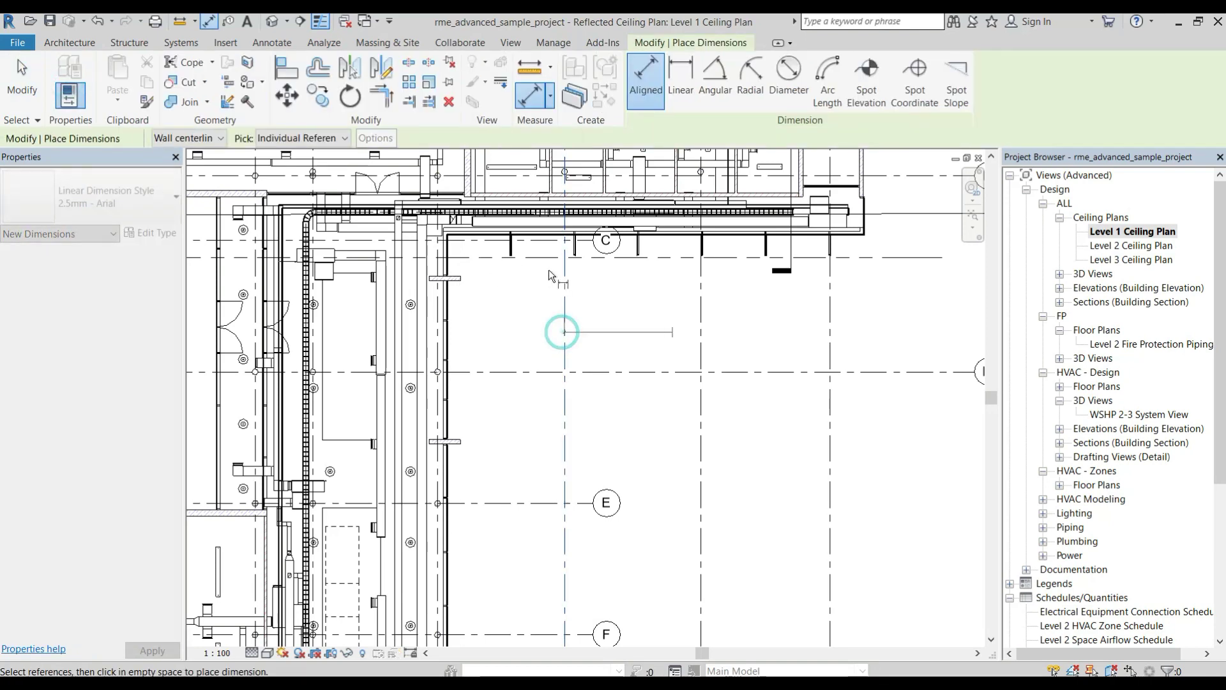
pyautogui.click(697, 344)
pyautogui.press('Escape')
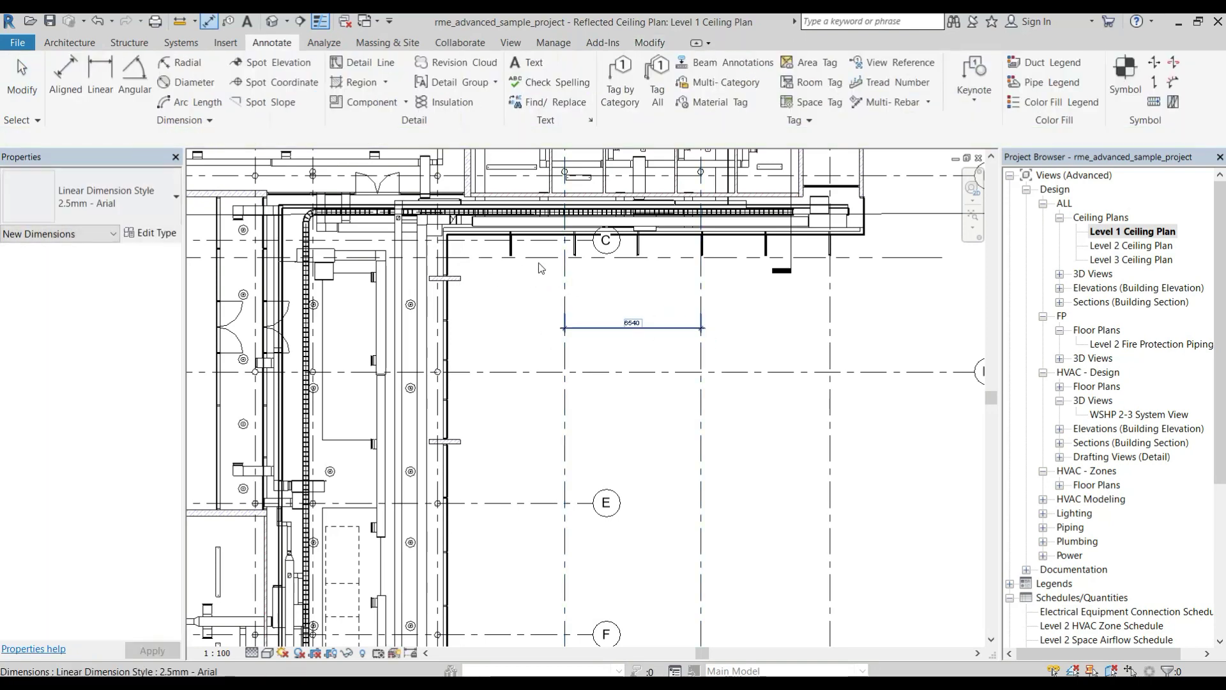
pyautogui.press('Escape')
pyautogui.scroll(-4, 409, 43)
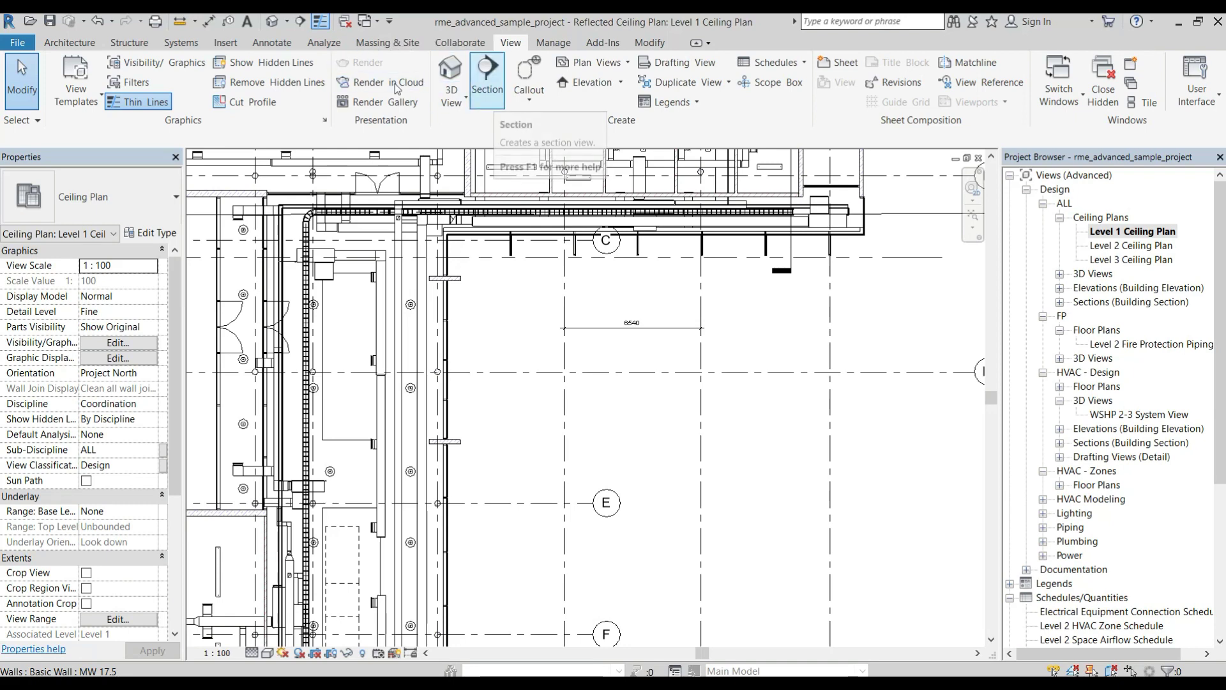
# - Open the Level 2 ceiling plan and the Level 2 Fire Protection Piping Plan
pyautogui.press('Down')
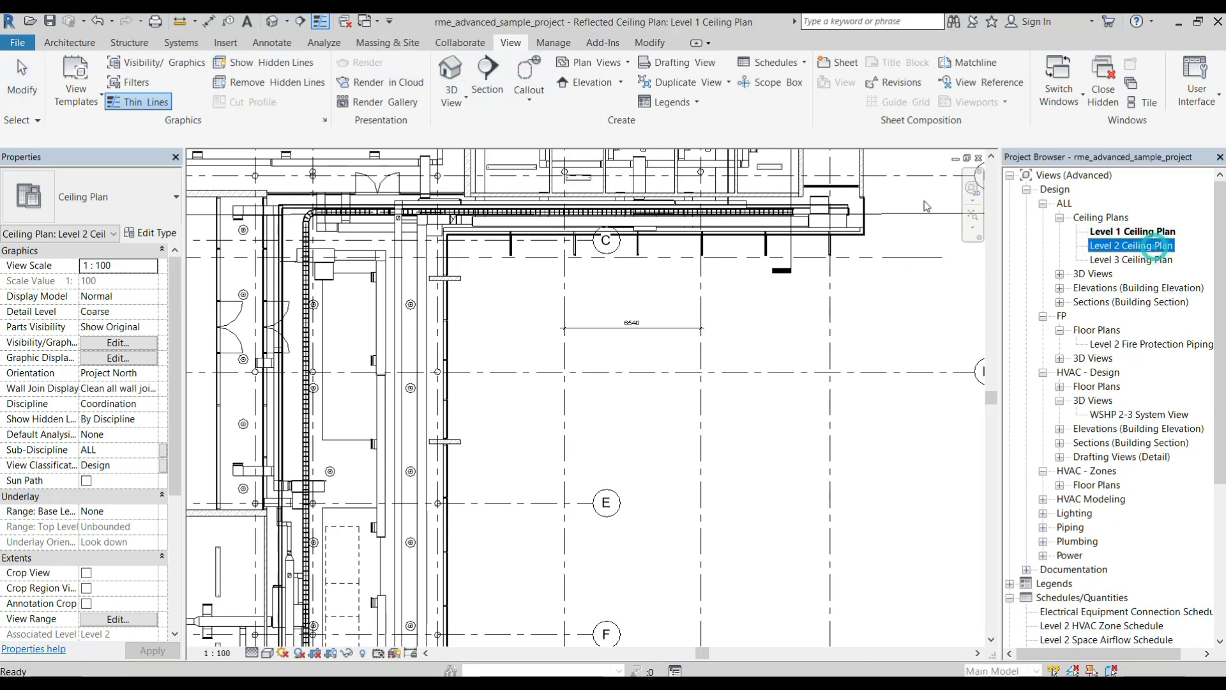
pyautogui.press('Return')
pyautogui.press('Down')
pyautogui.press('Down')
pyautogui.press('Down')
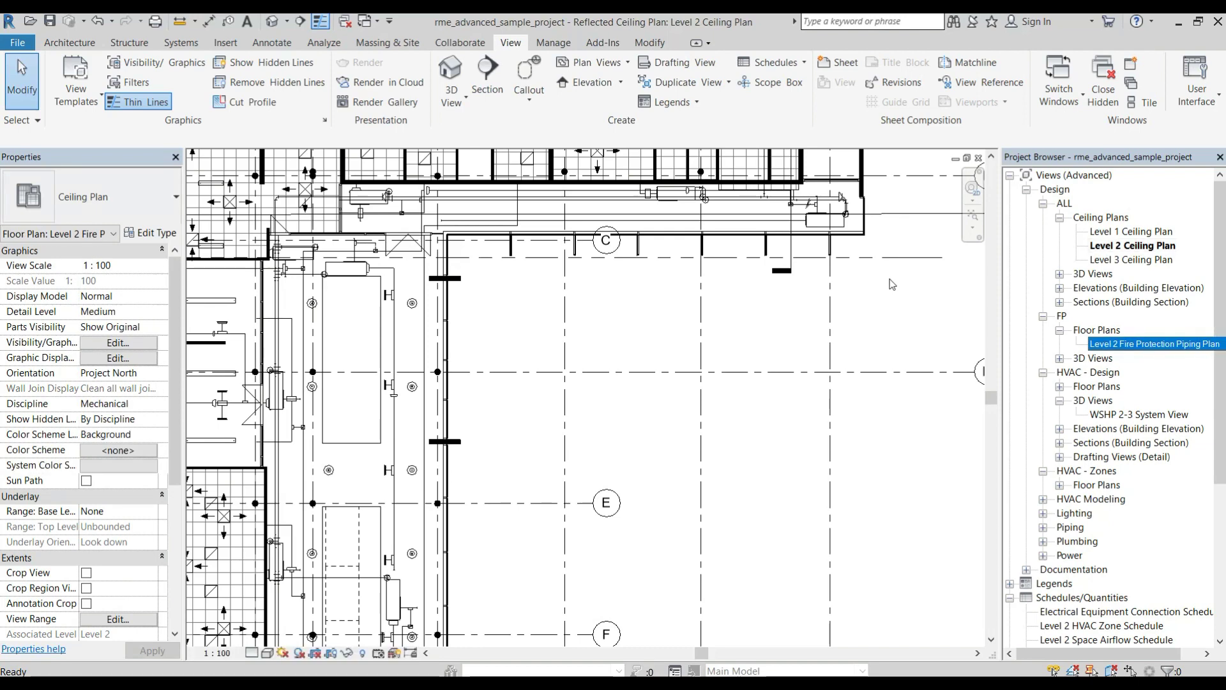
pyautogui.press('Return')
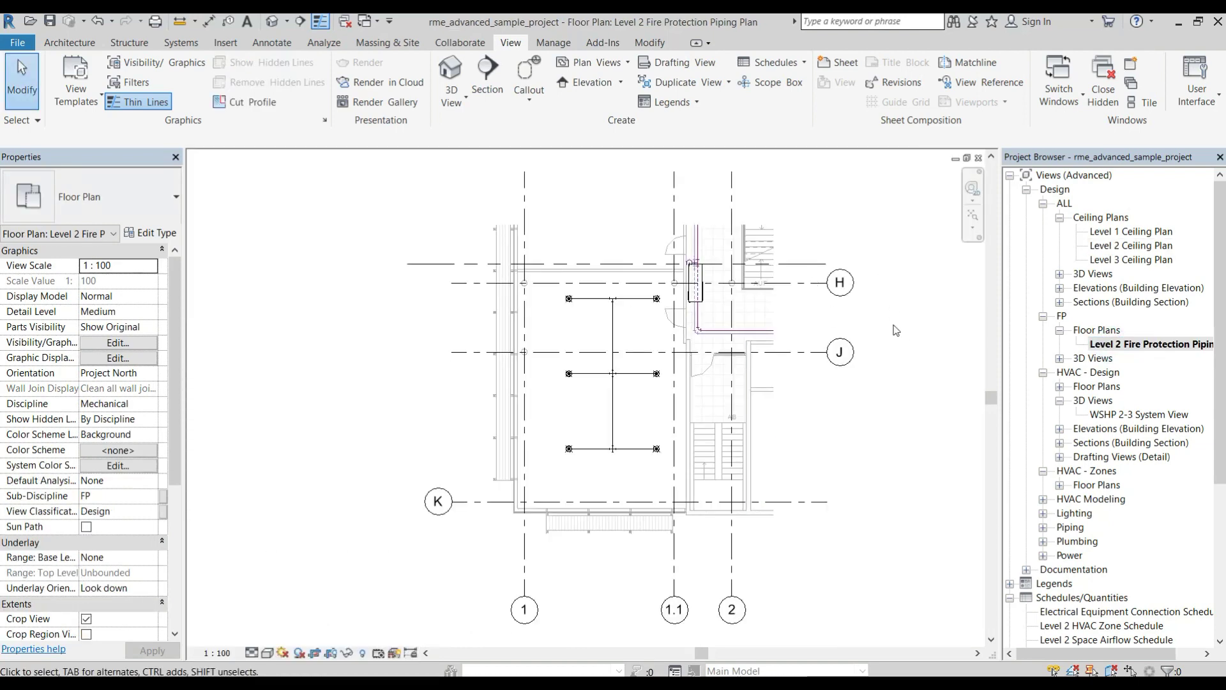
# - Open Level 1 HVAC Plan from HVAC - Design floor plans and centre the building
pyautogui.press('Down')
pyautogui.press('Down')
pyautogui.press('Down')
pyautogui.press('Right')
pyautogui.press('Down')
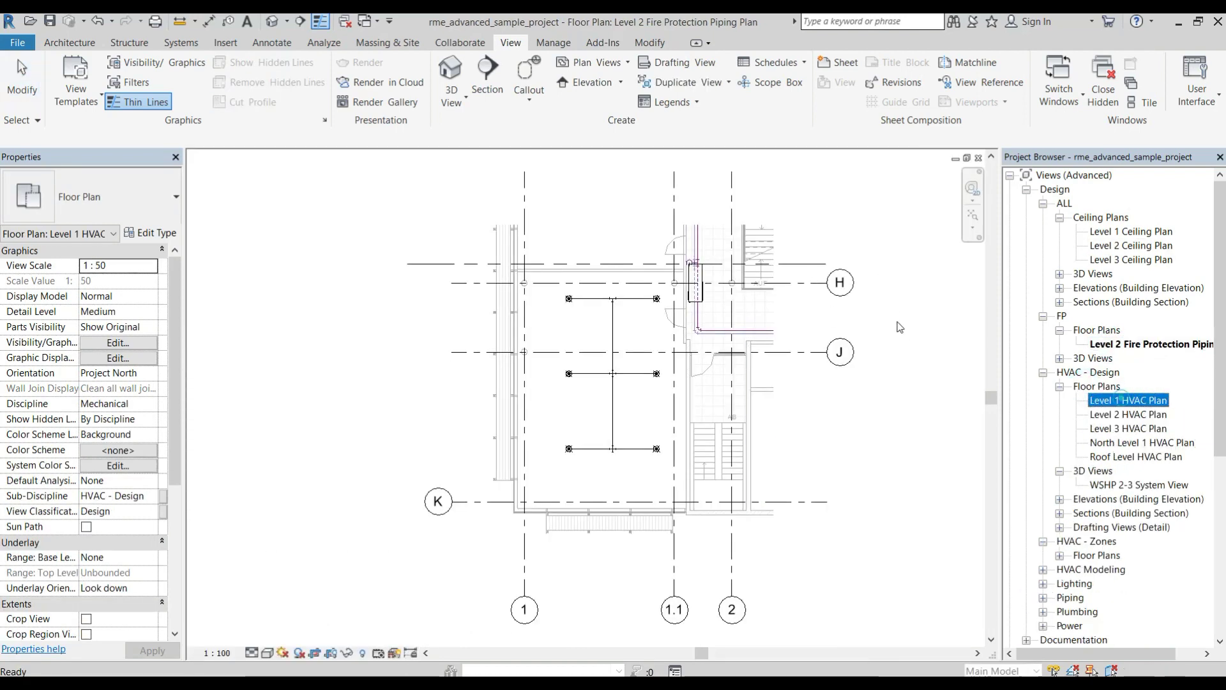
pyautogui.press('Return')
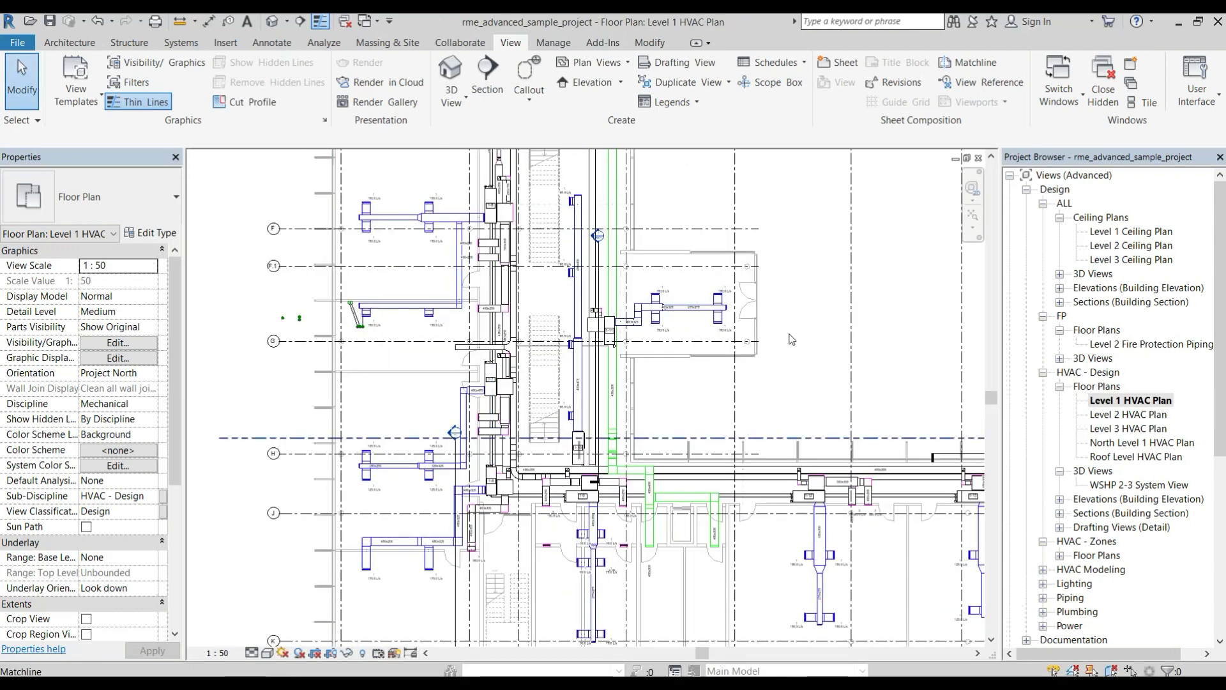
pyautogui.scroll(-3, 596, 175)
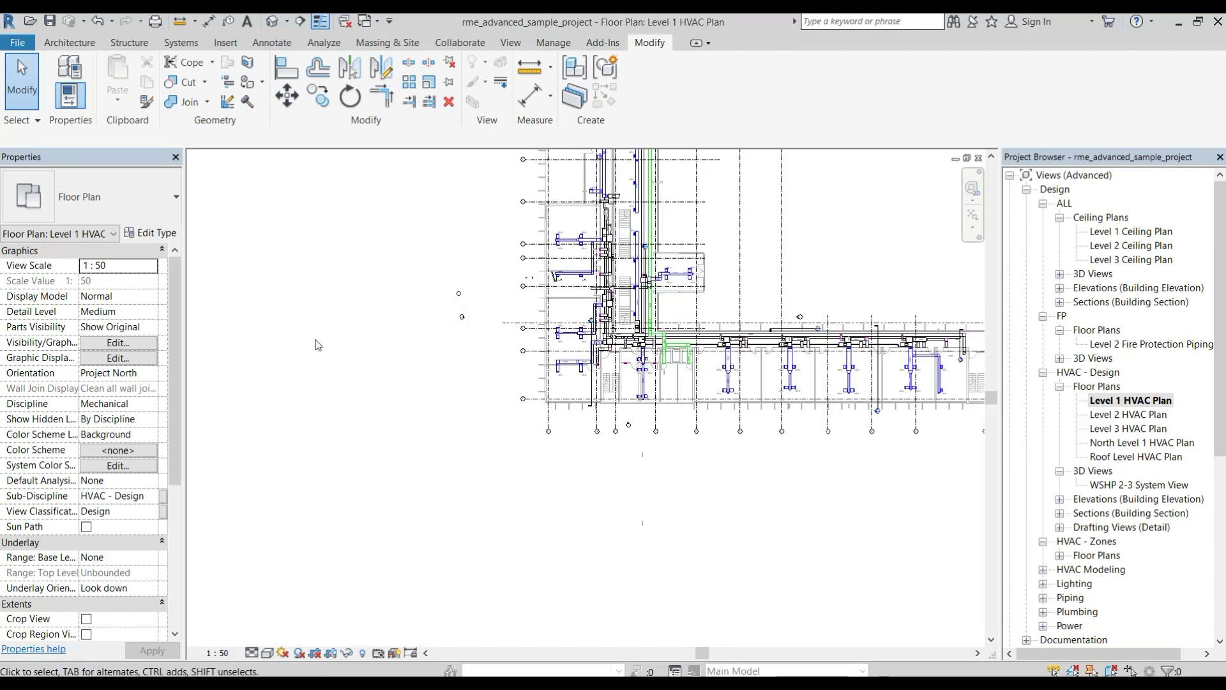
pyautogui.scroll(-3, 320, 342)
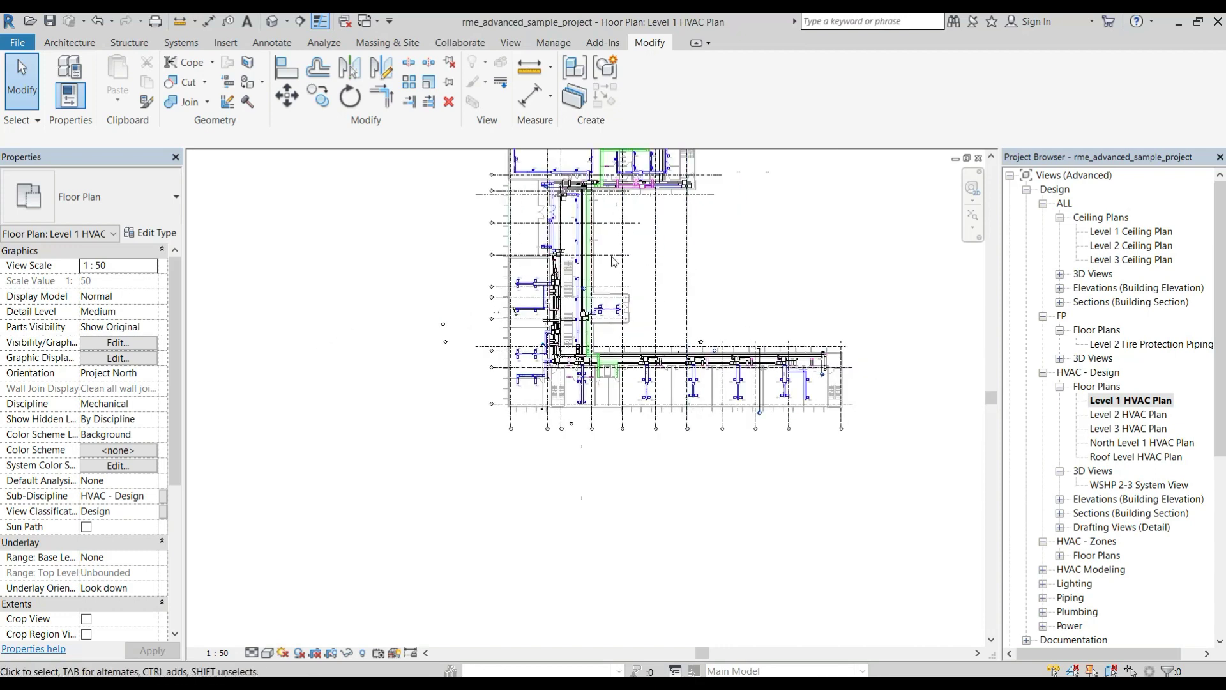
pyautogui.moveTo(613, 261); pyautogui.dragTo(594, 306, button='middle')
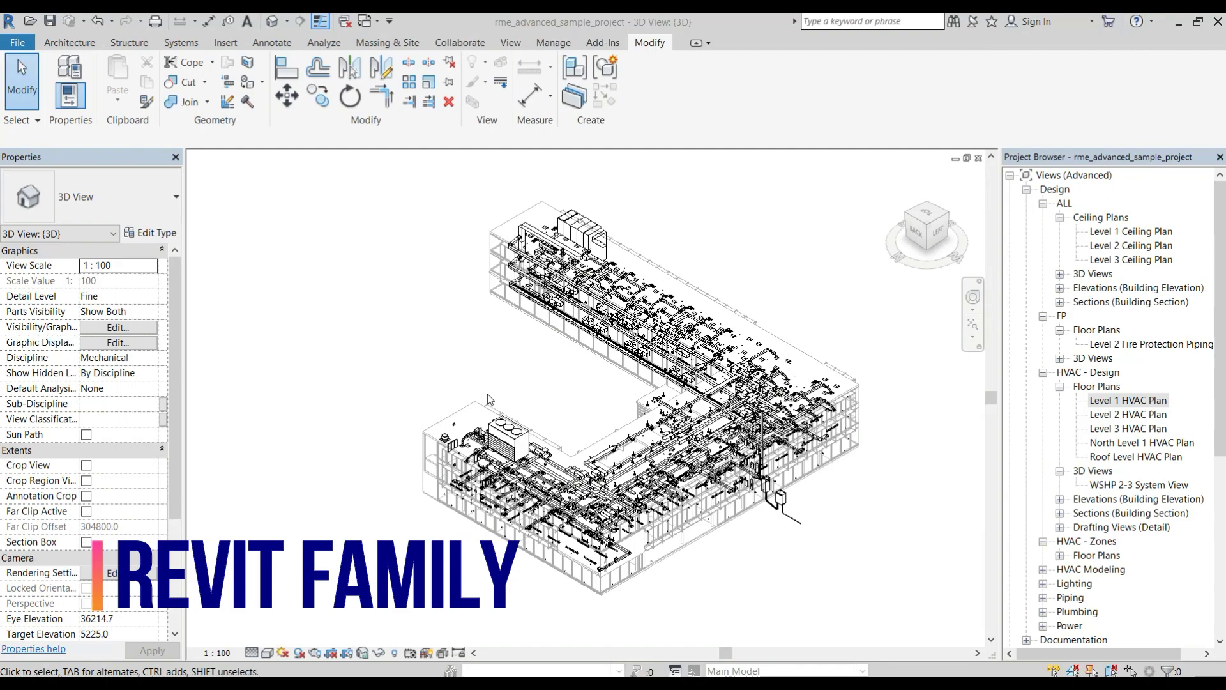
# - Zoom in and inspect the long duct, the 800x450 duct, the WSHP unit and a diffuser
pyautogui.scroll(2, 488, 395)
pyautogui.scroll(3, 488, 395)
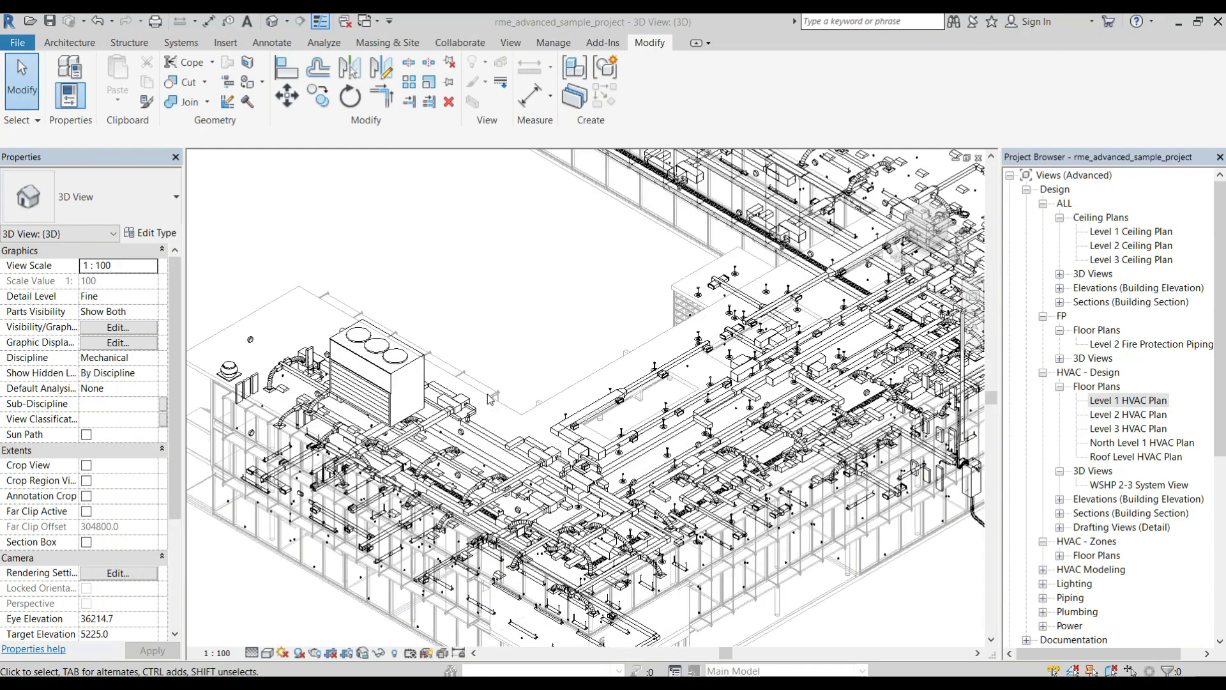
pyautogui.scroll(3, 414, 357)
pyautogui.scroll(2, 383, 359)
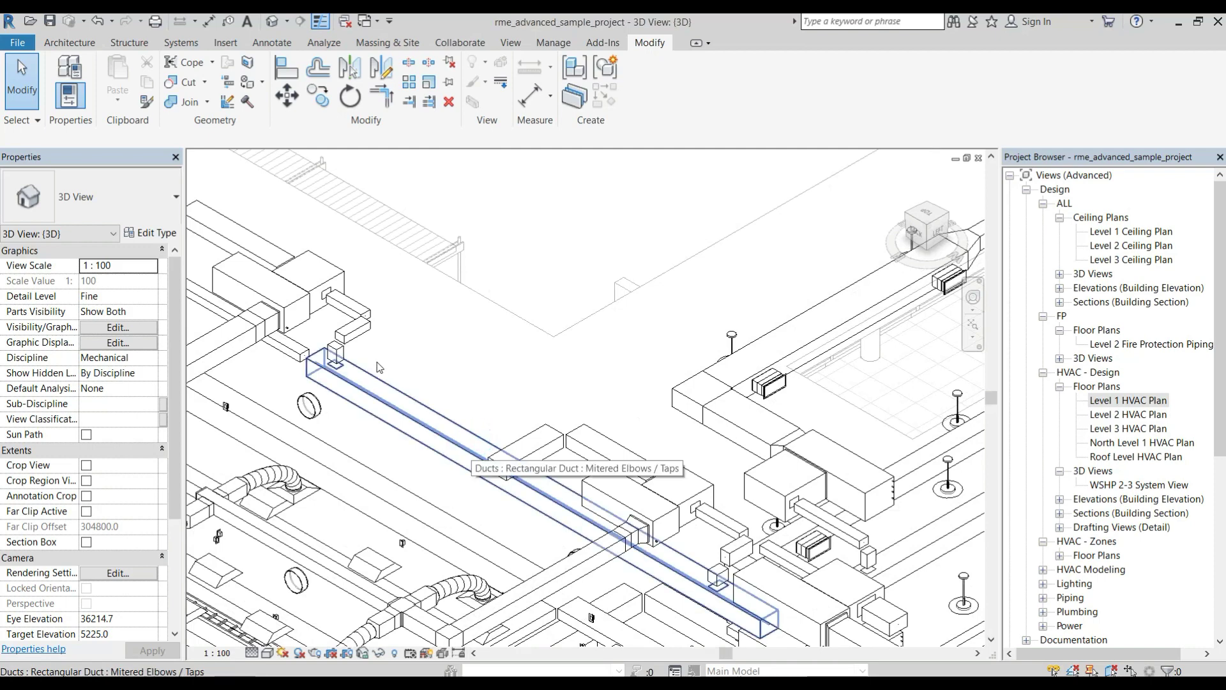
pyautogui.click(378, 366)
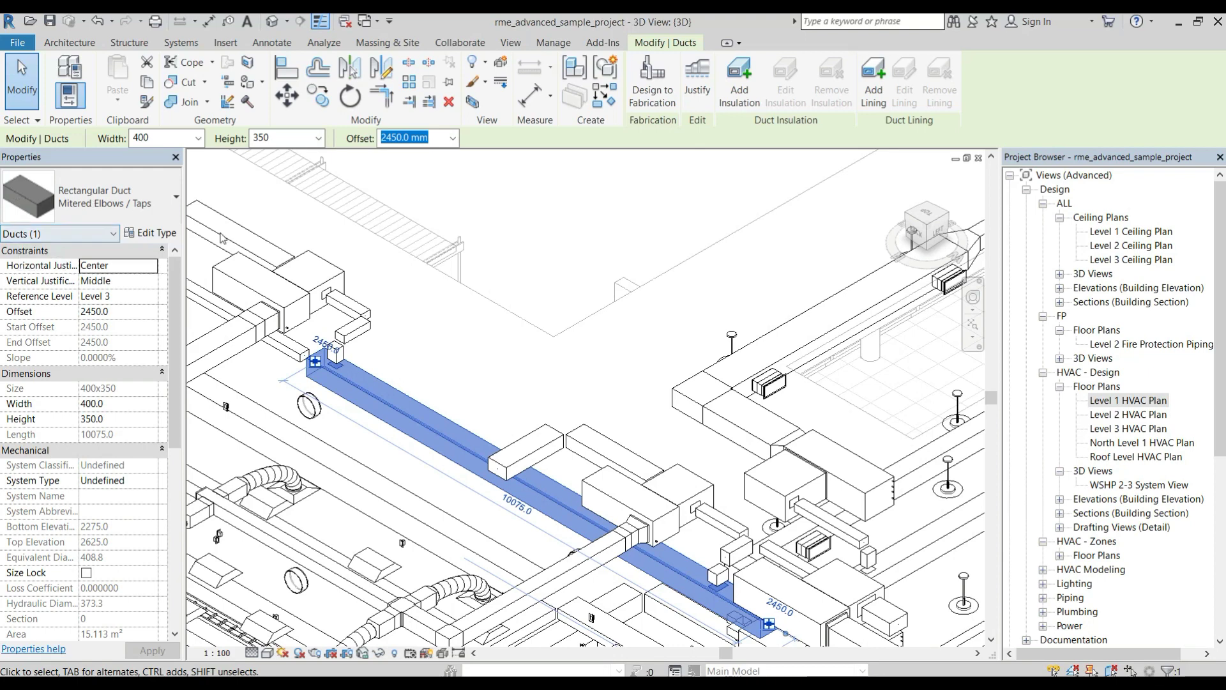
pyautogui.click(304, 281)
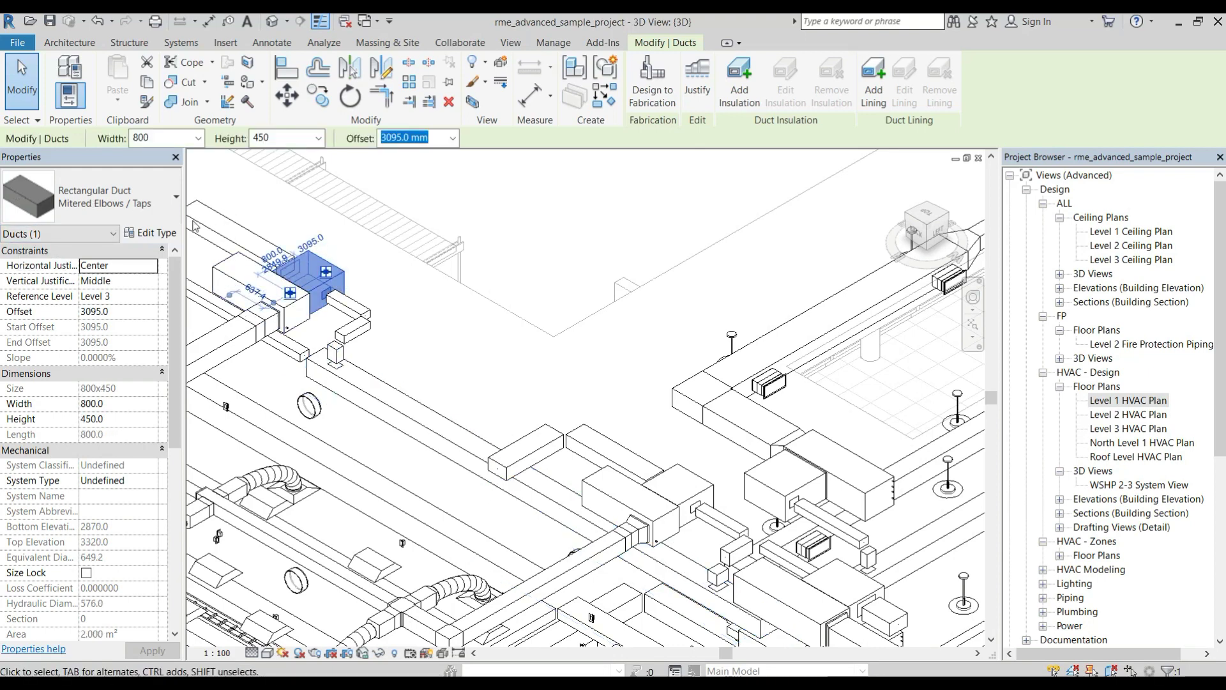
pyautogui.click(226, 274)
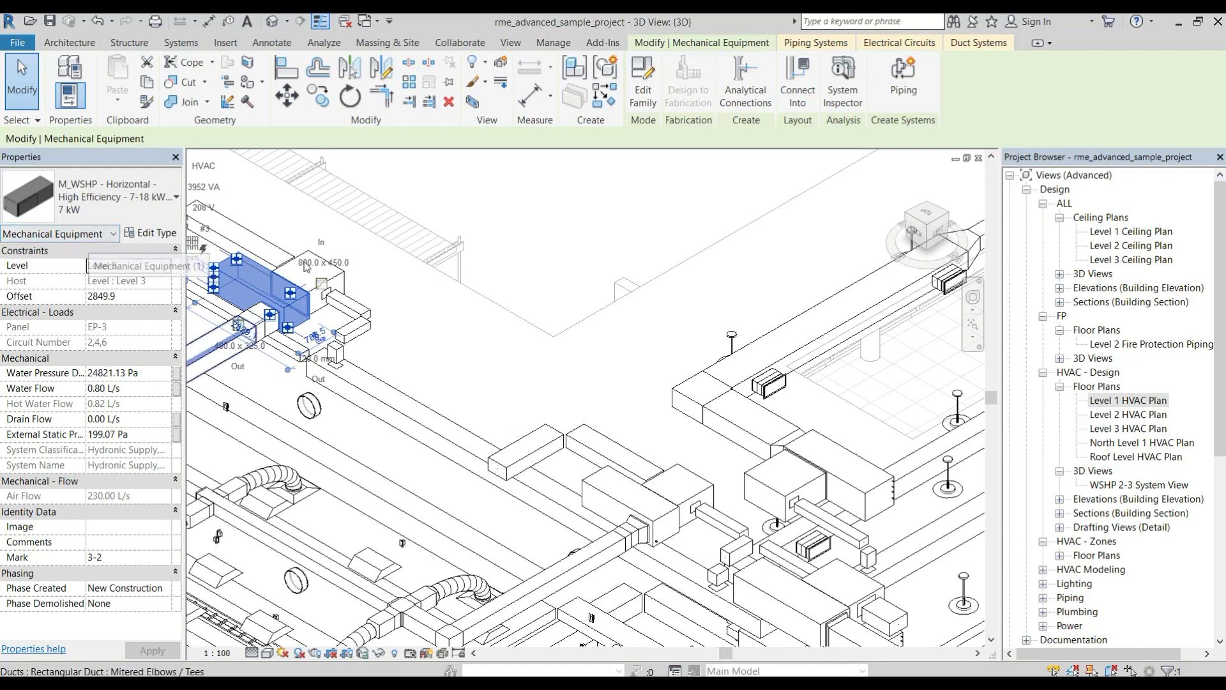
pyautogui.click(293, 487)
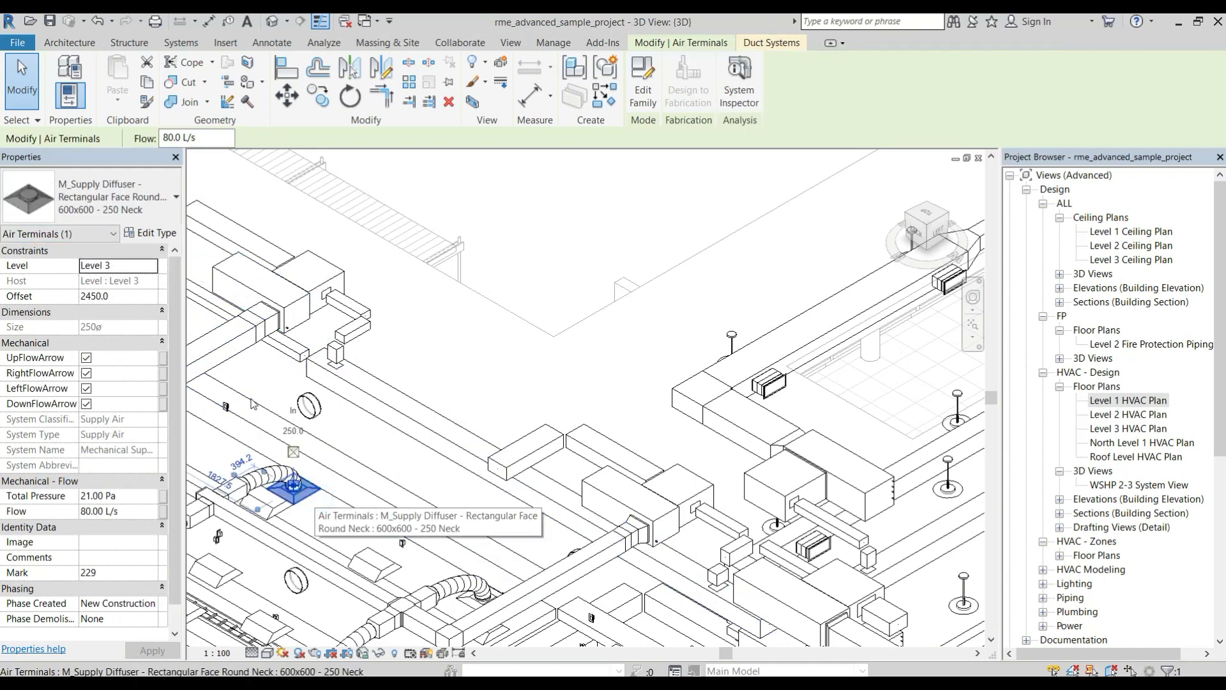
pyautogui.click(528, 262)
# - Inspect a pendant lighting fixture and a duplex receptacle in Properties
pyautogui.scroll(-3, 597, 247)
pyautogui.scroll(-2, 597, 248)
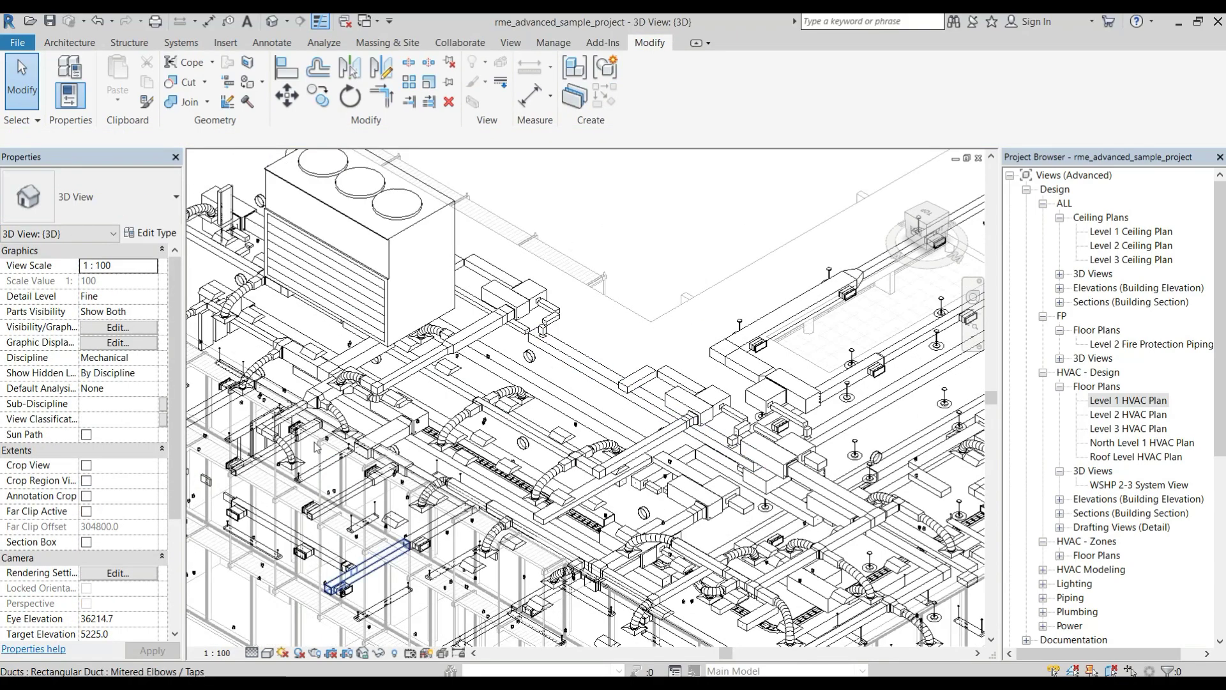
pyautogui.scroll(5, 306, 446)
pyautogui.scroll(2, 306, 446)
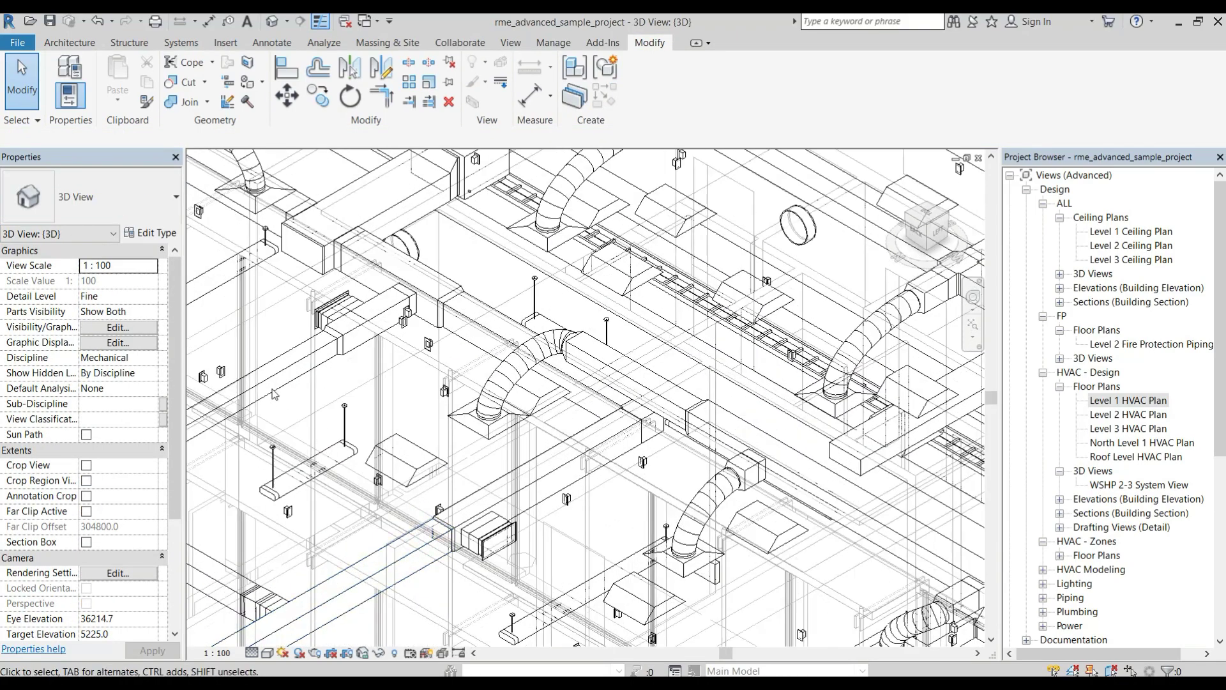
pyautogui.click(233, 393)
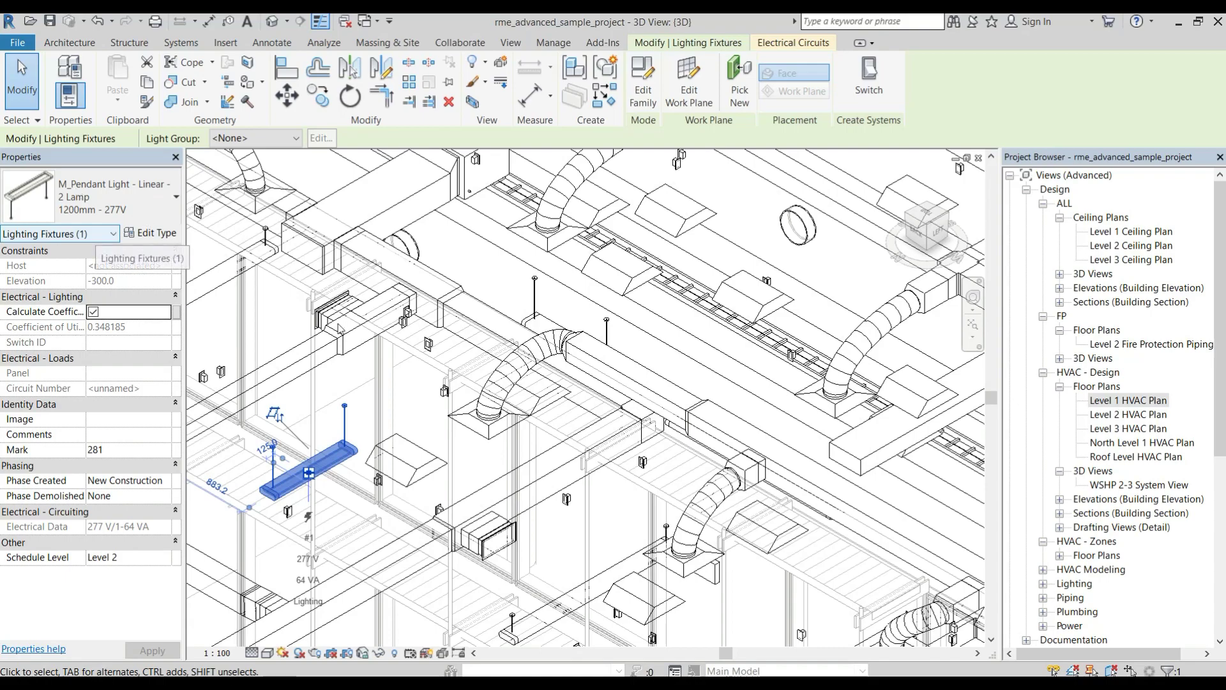
pyautogui.scroll(-2, 383, 396)
pyautogui.scroll(-1, 383, 396)
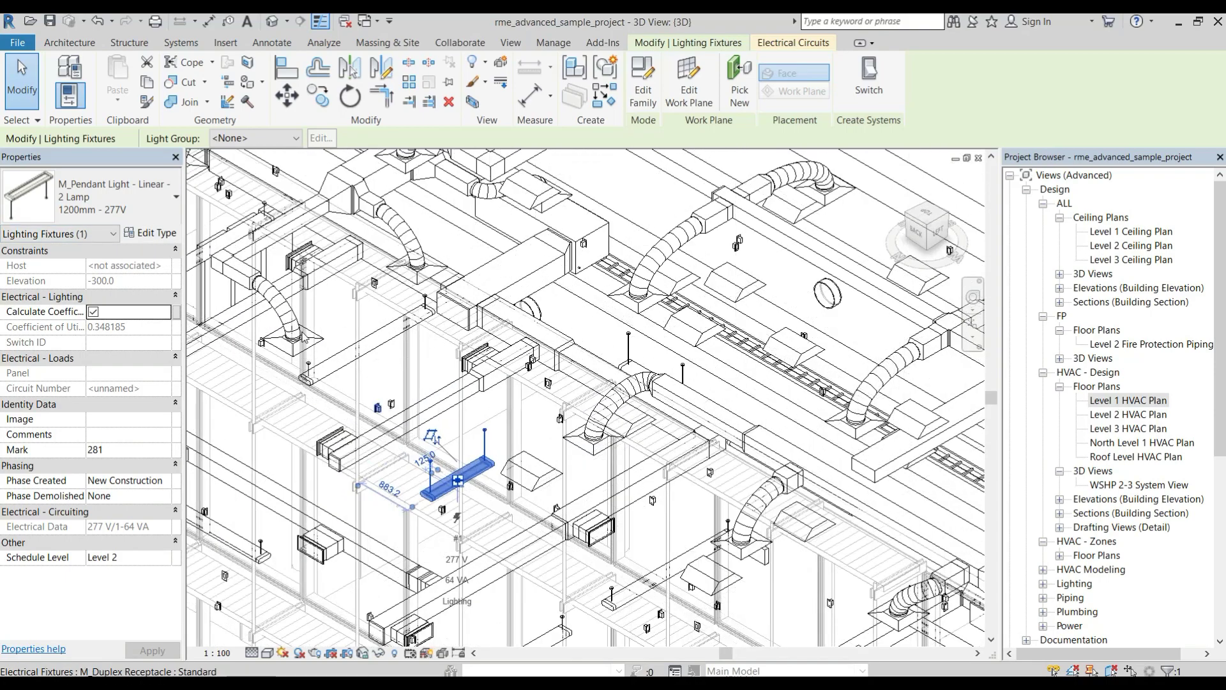
pyautogui.click(379, 404)
pyautogui.scroll(-3, 447, 358)
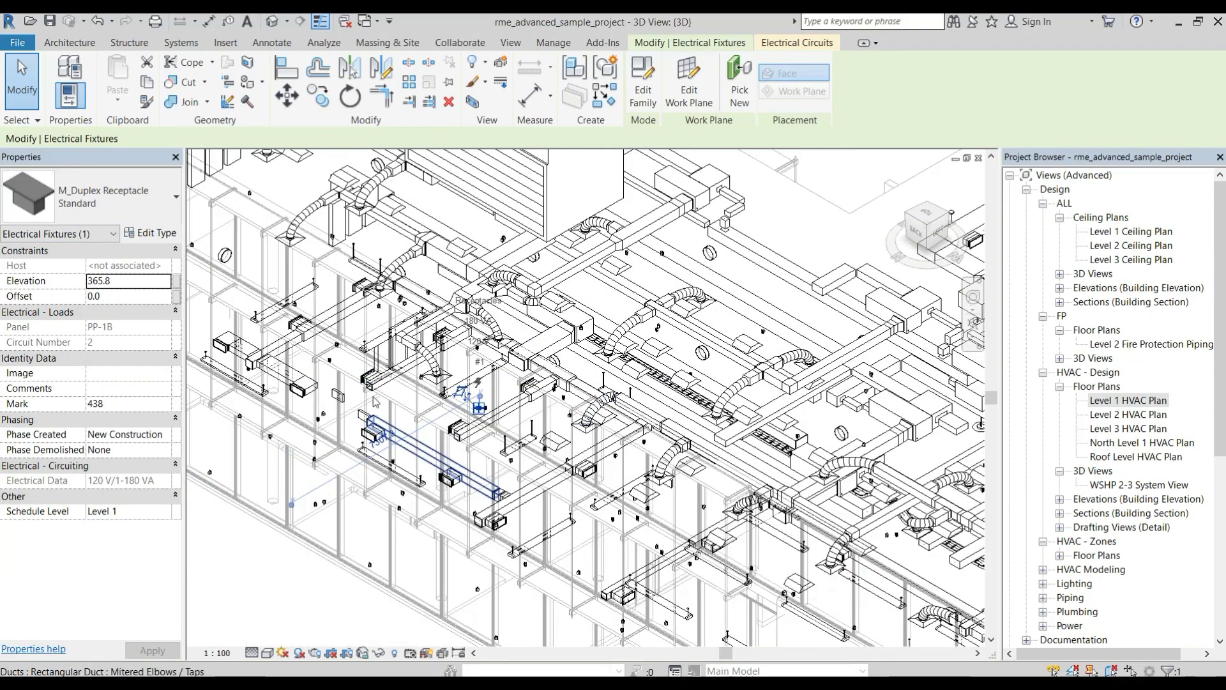
pyautogui.scroll(-3, 472, 355)
# - Clear the selection, frame the whole building, and enter VG for Visibility/Graphic Overrides
pyautogui.press('Escape')
pyautogui.scroll(-2, 562, 237)
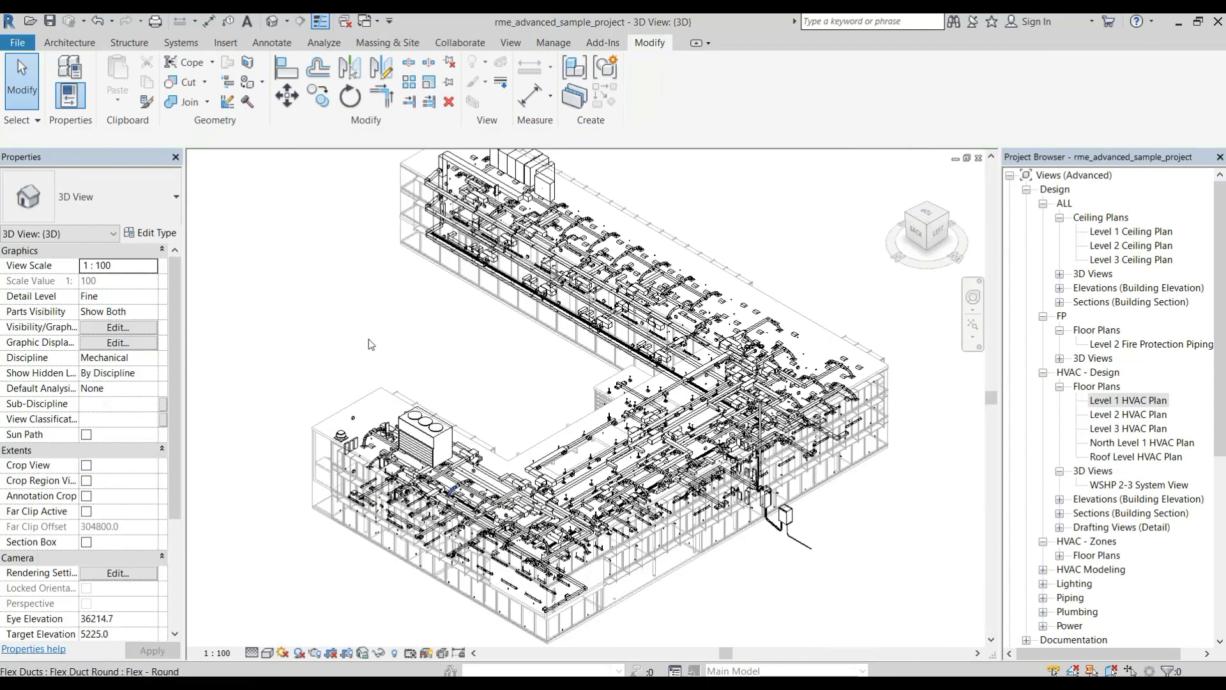
pyautogui.moveTo(447, 358); pyautogui.dragTo(418, 318, button='middle')
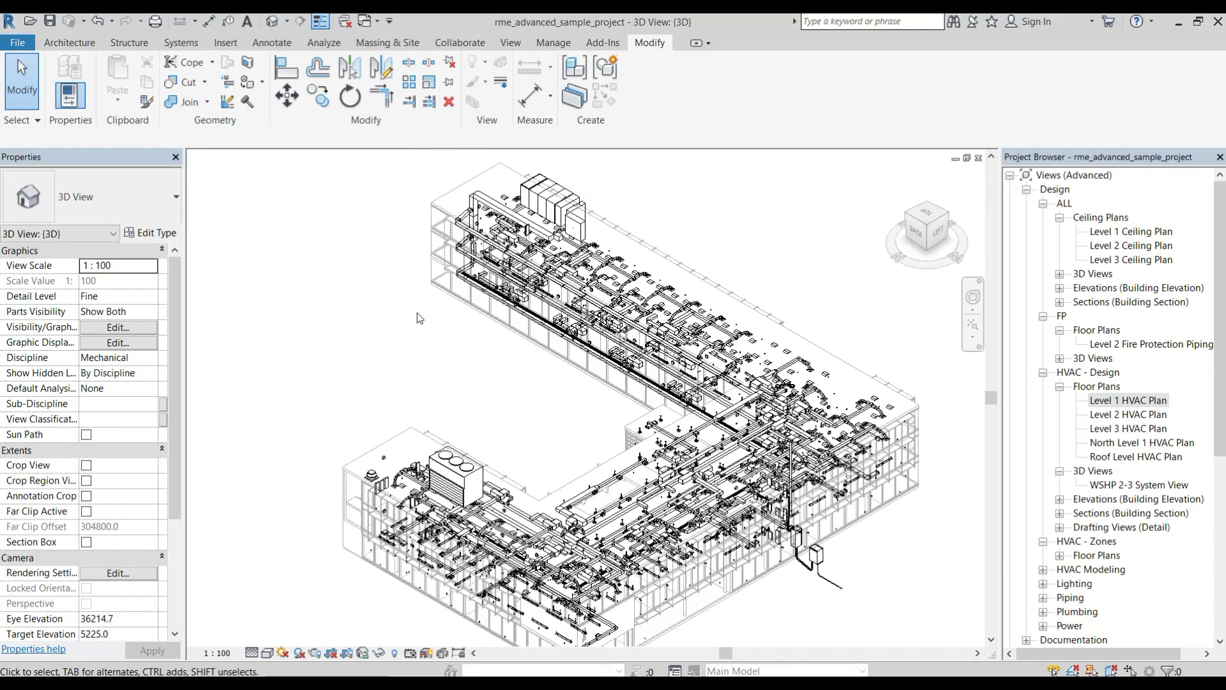
pyautogui.press('v')
pyautogui.press('v')
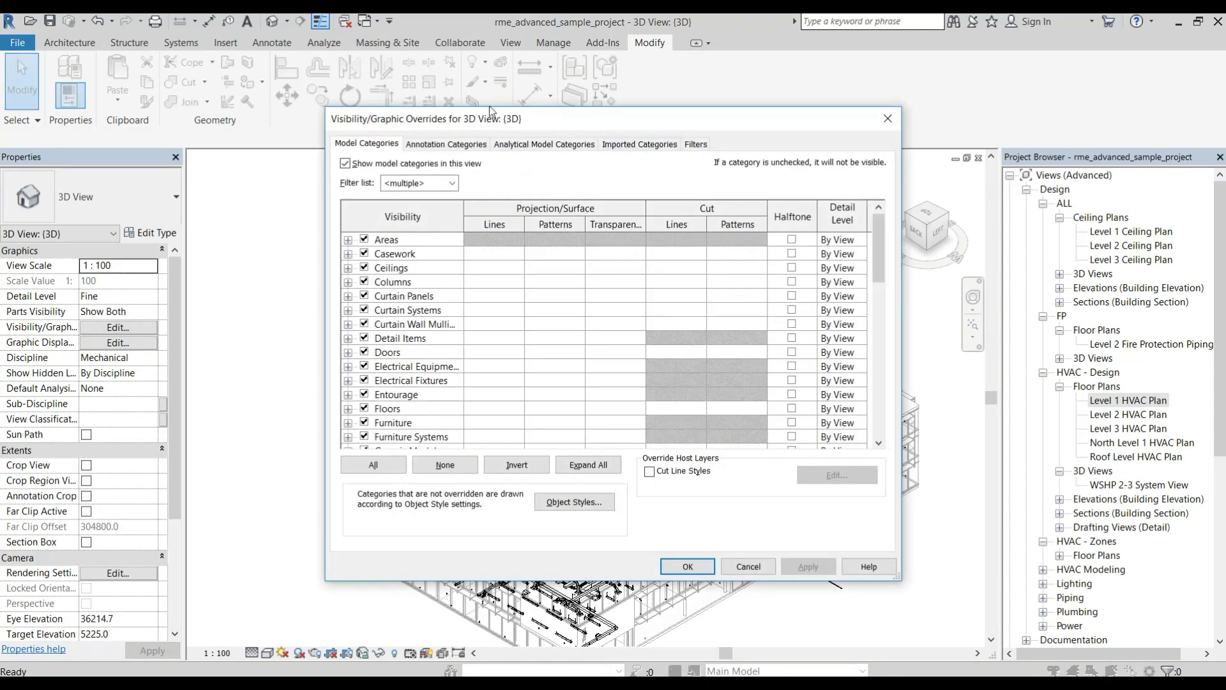
# - Enlarge the overrides dialog and scroll through Model Categories like Entourage and Furniture
pyautogui.moveTo(628, 106); pyautogui.dragTo(628, 29)
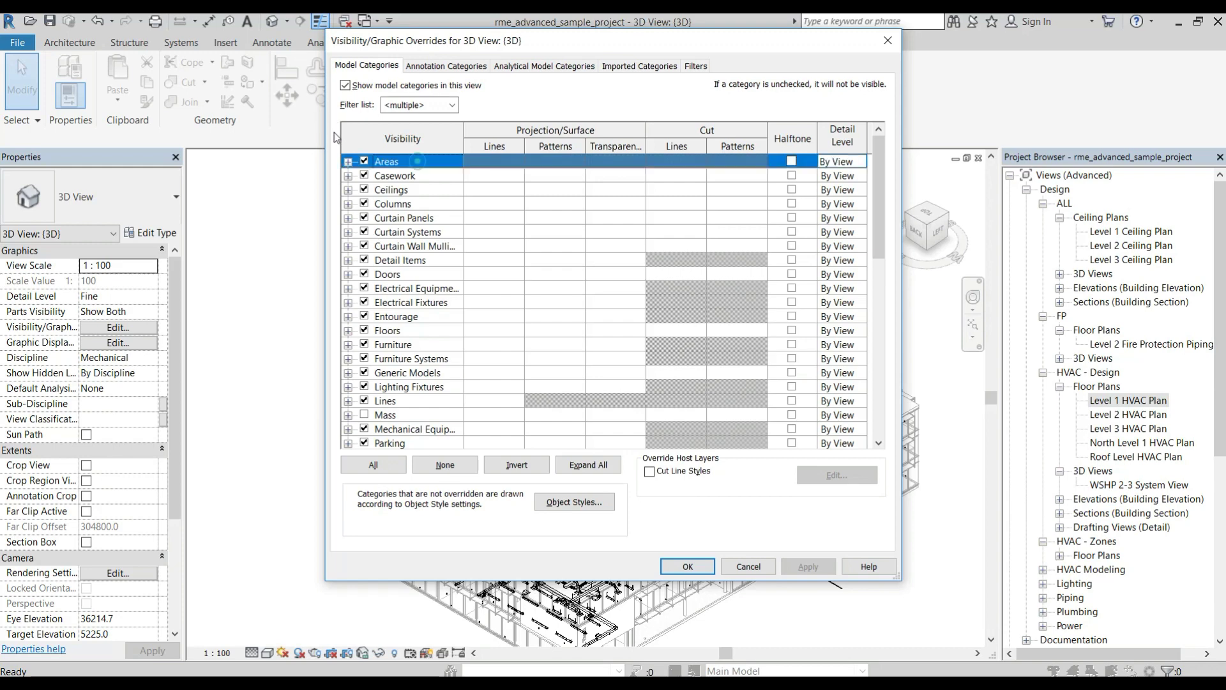
pyautogui.scroll(-1, 335, 132)
pyautogui.scroll(-2, 335, 133)
pyautogui.scroll(-2, 334, 132)
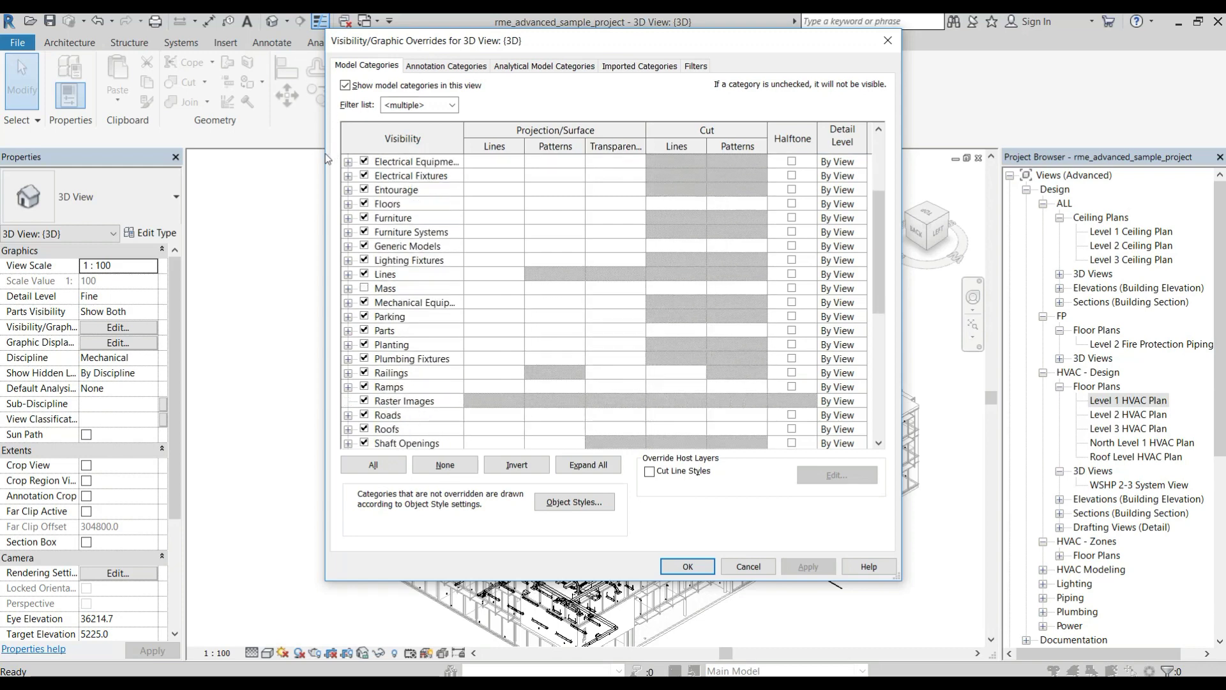
pyautogui.click(406, 190)
pyautogui.press('Down')
pyautogui.press('Down')
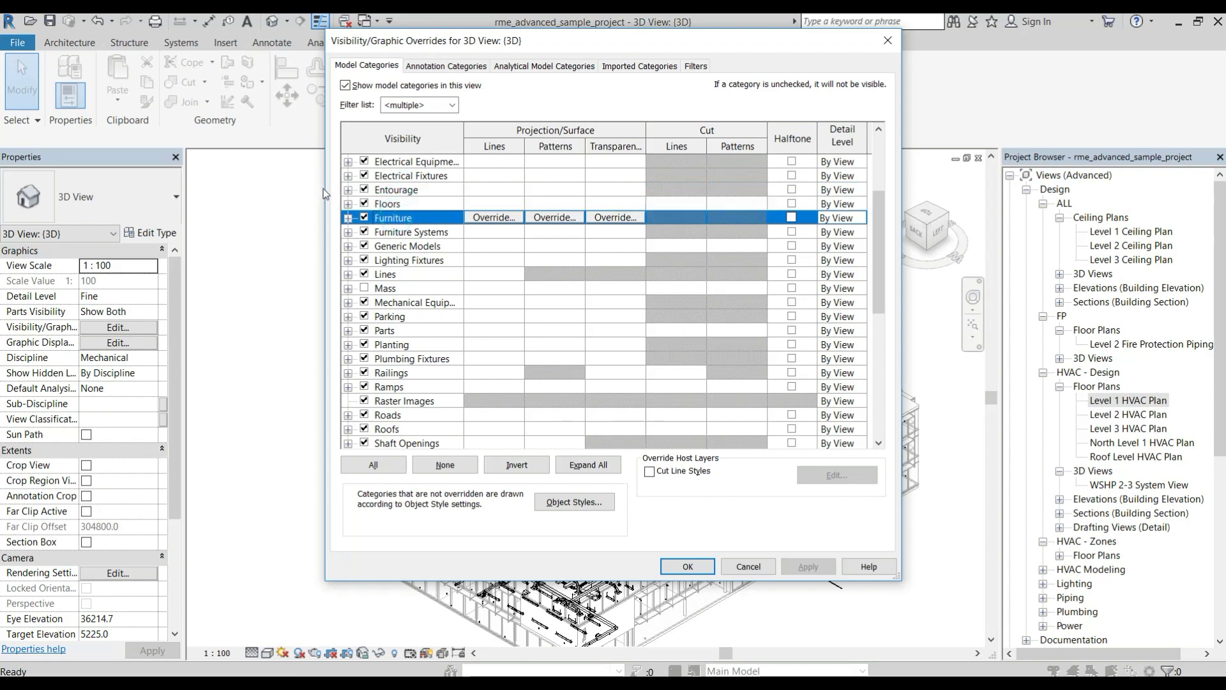
pyautogui.scroll(-1, 324, 189)
pyautogui.scroll(2, 324, 189)
pyautogui.scroll(1, 323, 189)
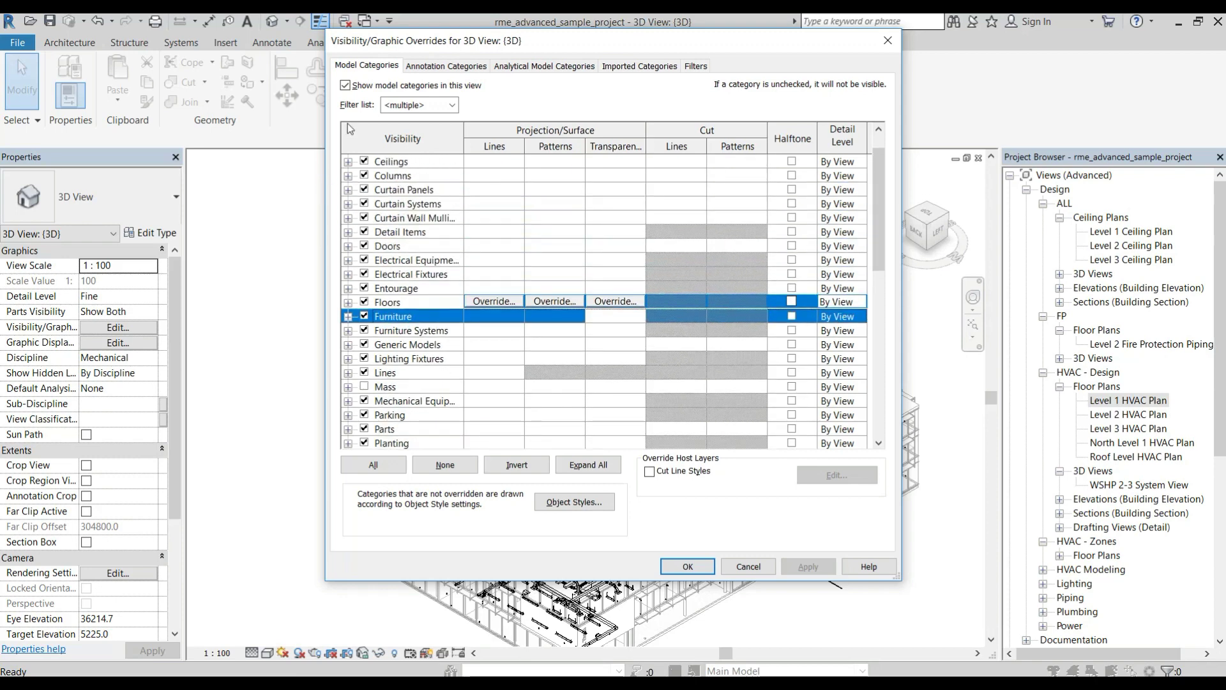
# - Review the Annotation, Imported and Filters categories, return to Model, and close the dialog
pyautogui.hotkey('ctrl', 'Tab')
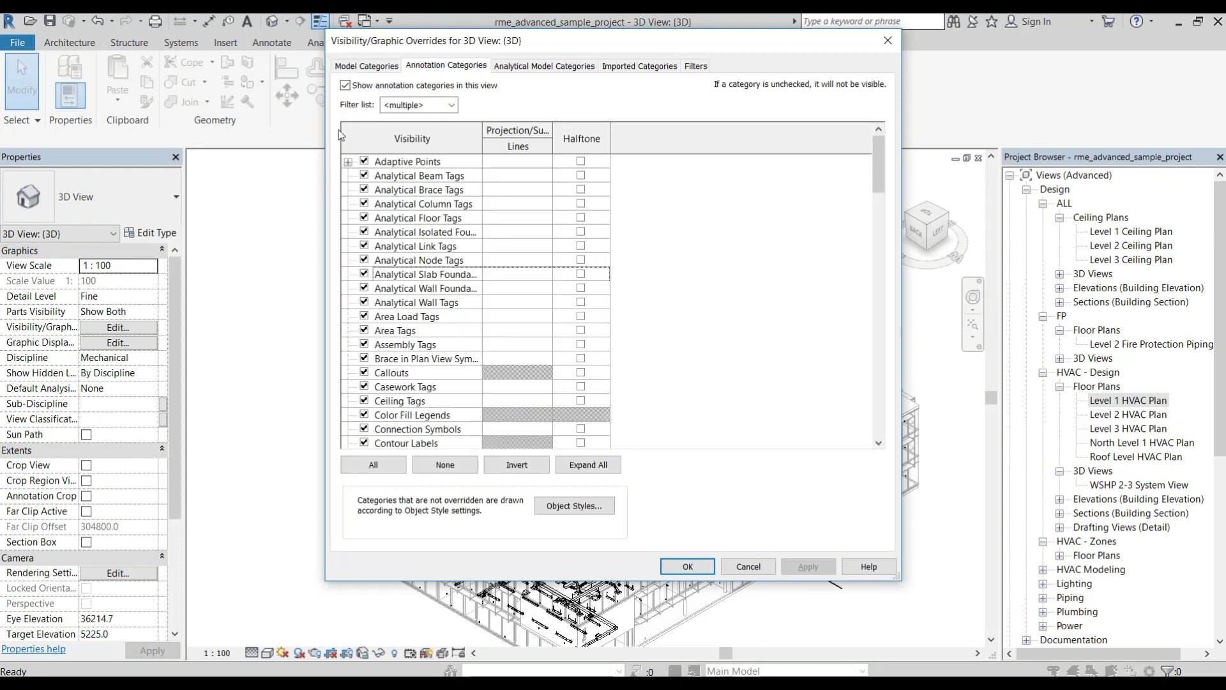
pyautogui.scroll(-1, 339, 129)
pyautogui.scroll(-3, 339, 129)
pyautogui.scroll(-3, 339, 129)
pyautogui.scroll(-2, 338, 129)
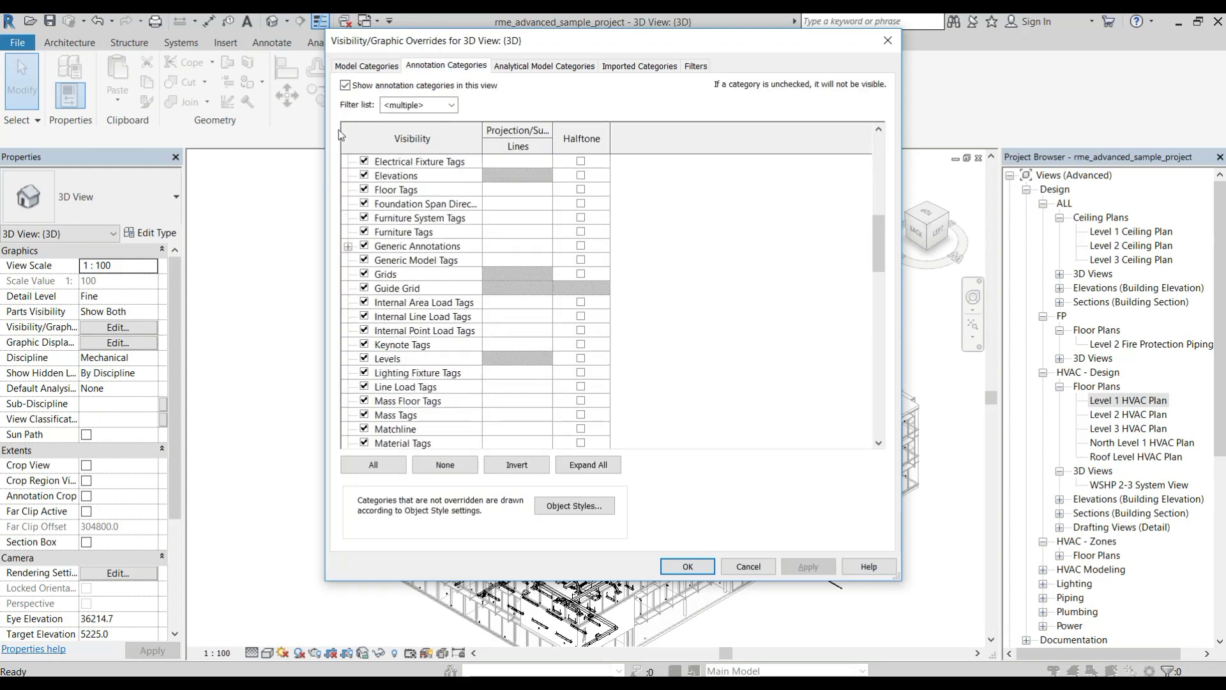
pyautogui.scroll(-5, 339, 129)
pyautogui.scroll(3, 339, 129)
pyautogui.scroll(4, 339, 130)
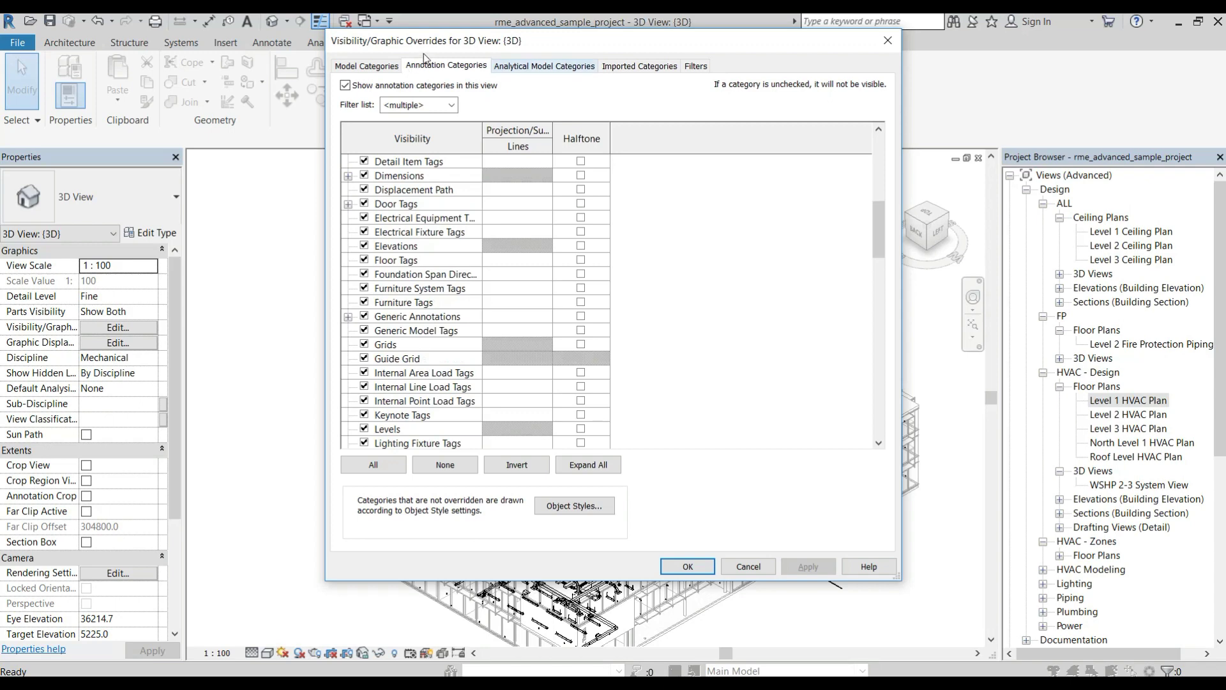
pyautogui.hotkey('ctrl', 'Tab')
pyautogui.hotkey('ctrl', 'Tab')
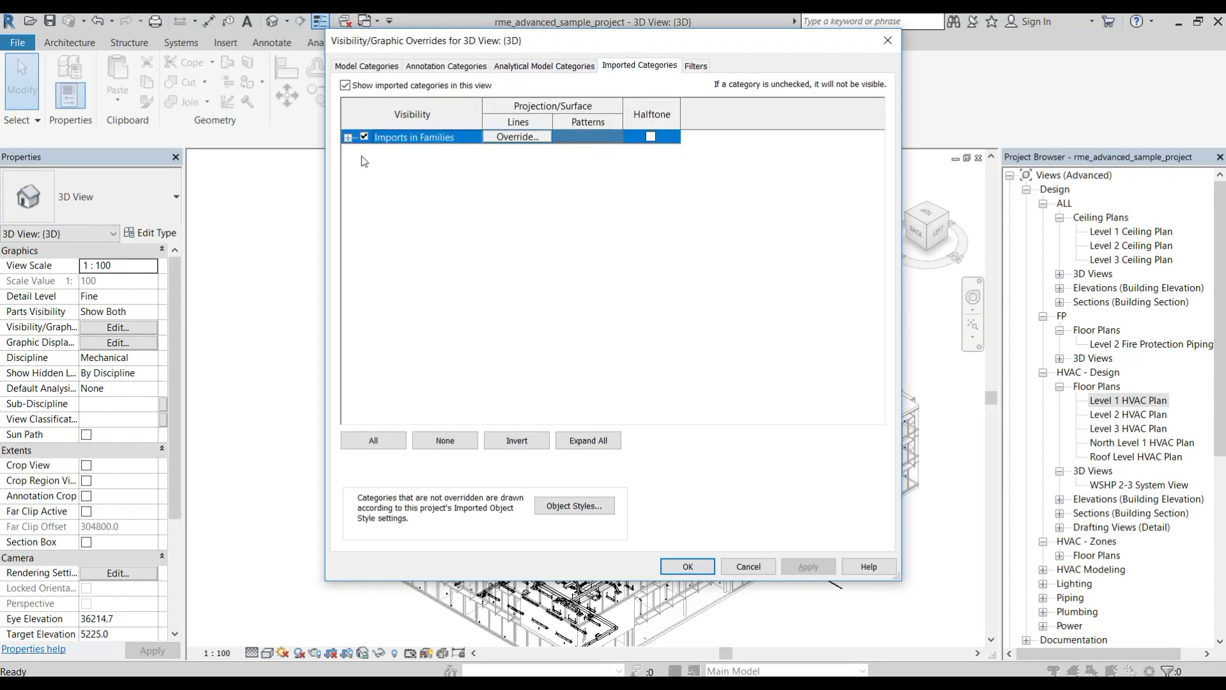
pyautogui.hotkey('ctrl', 'Tab')
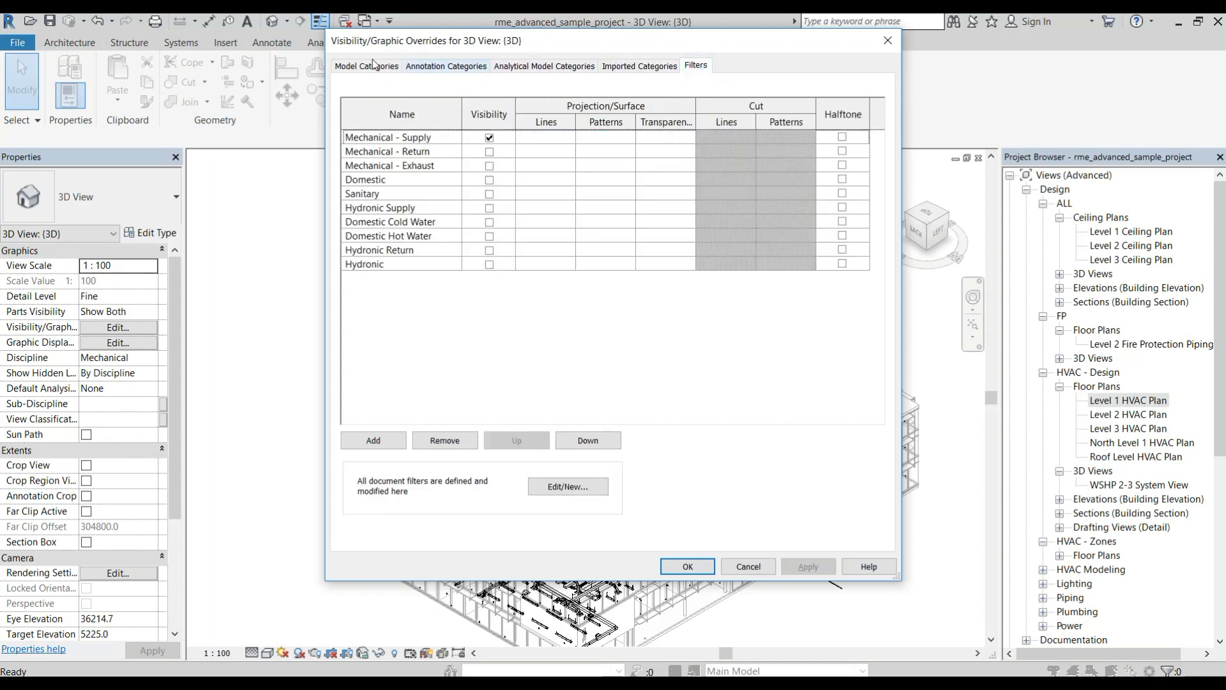
pyautogui.hotkey('ctrl', 'Tab')
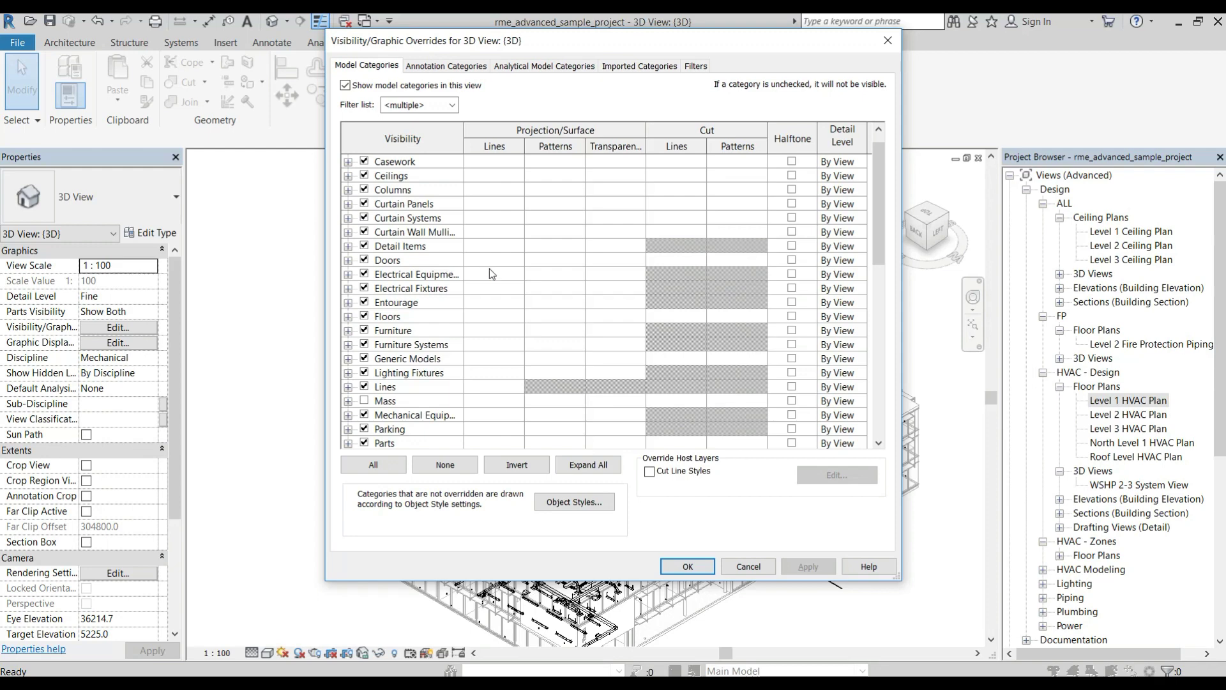
pyautogui.press('Escape')
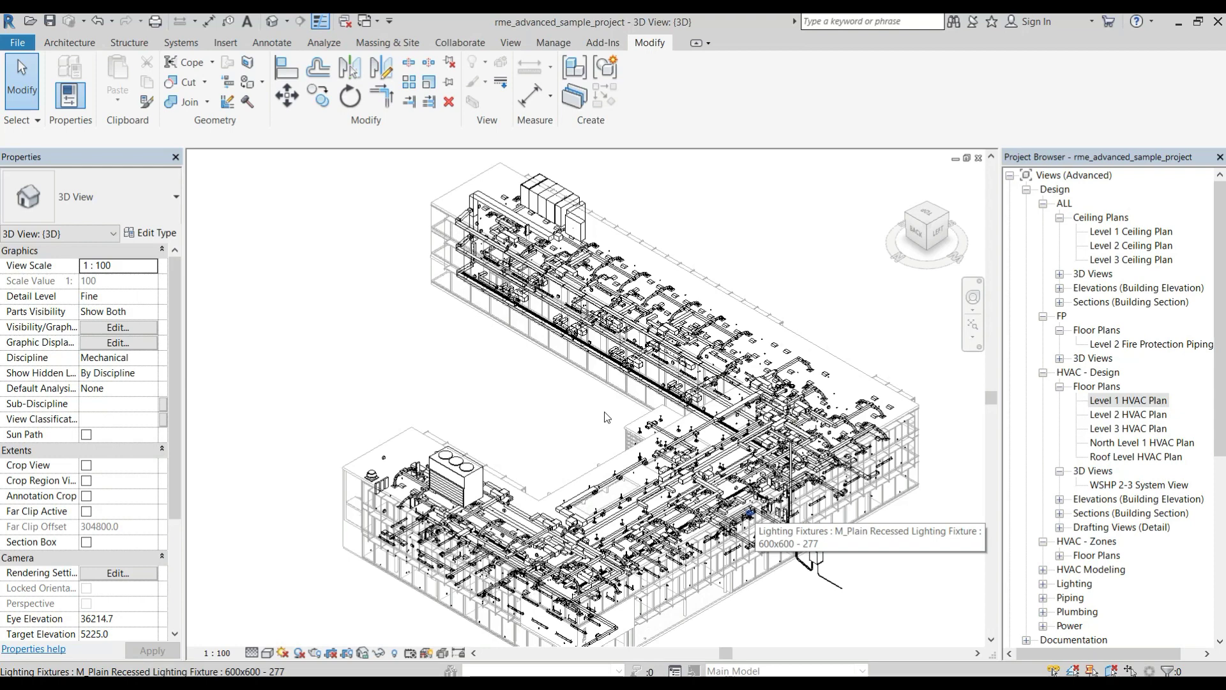
# - Switch the rooftop sconce through 1200mm and 2400mm linear pendants to M_Pendant Light - Disk 100W - 277V
pyautogui.scroll(5, 627, 251)
pyautogui.scroll(-2, 627, 251)
pyautogui.scroll(3, 449, 291)
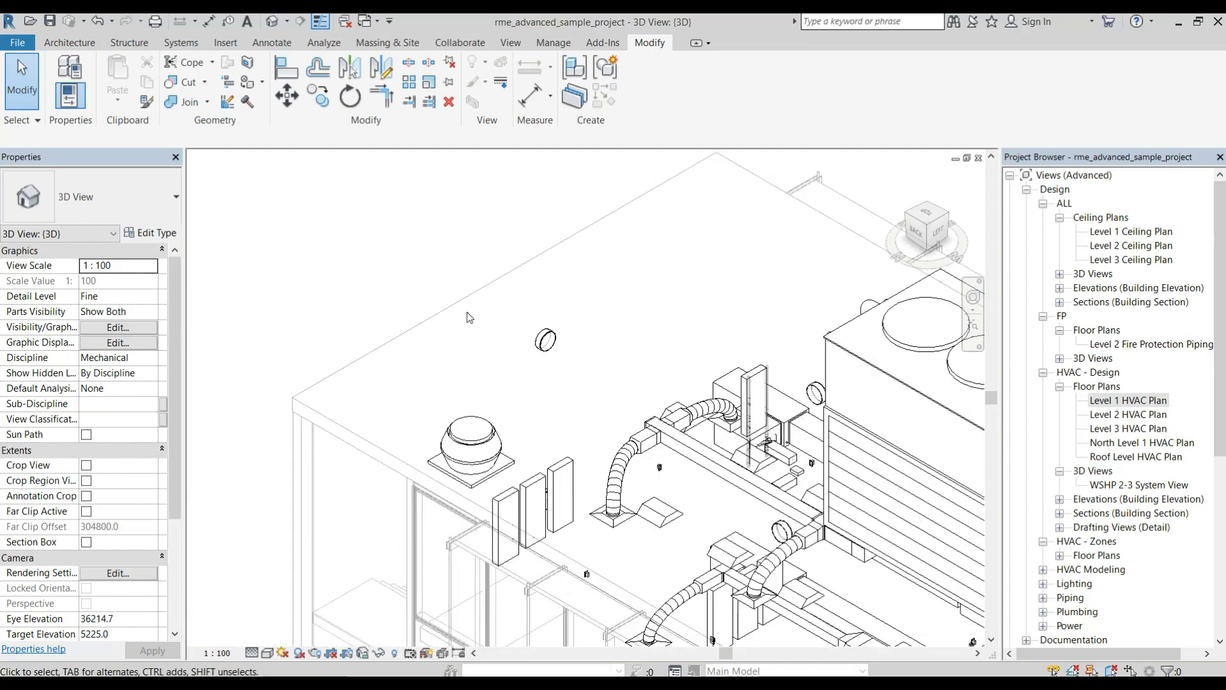
pyautogui.click(545, 340)
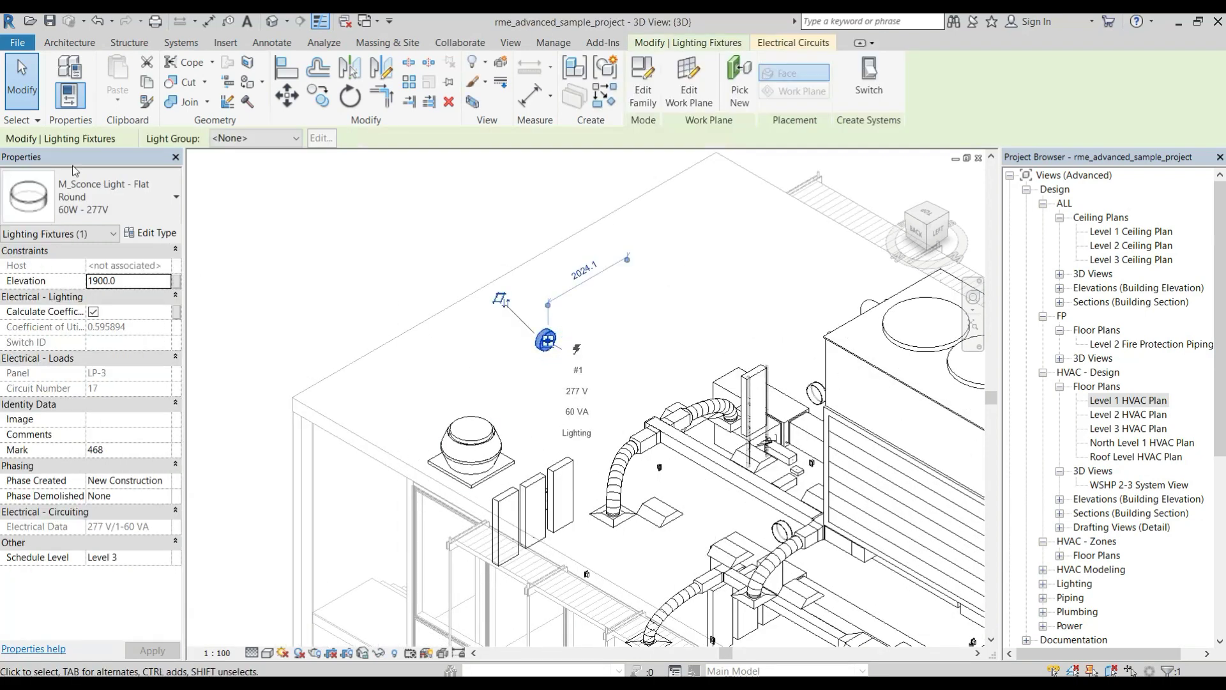
pyautogui.click(91, 198)
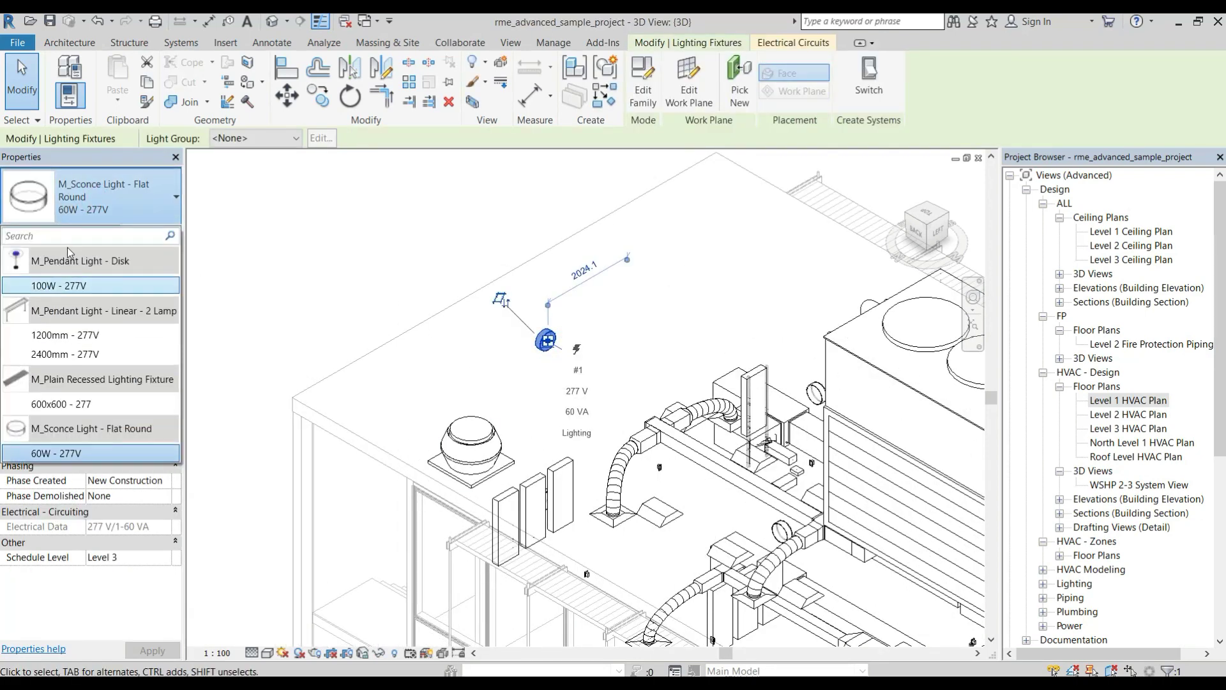
pyautogui.click(66, 335)
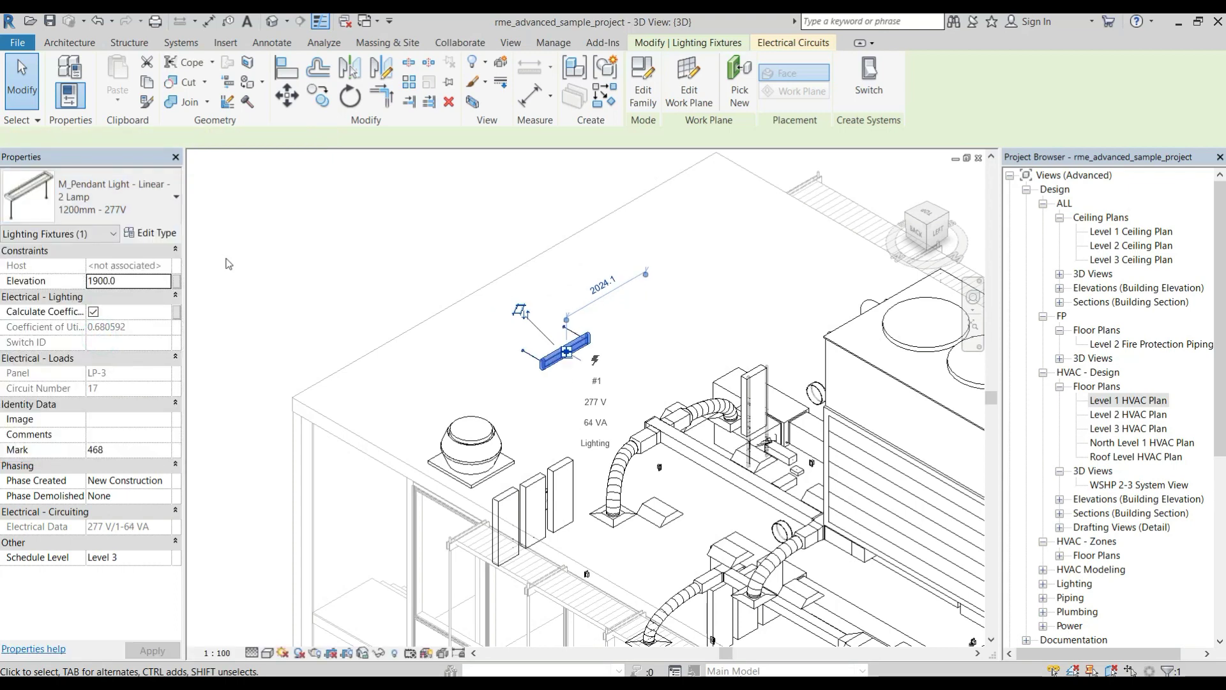
pyautogui.click(61, 199)
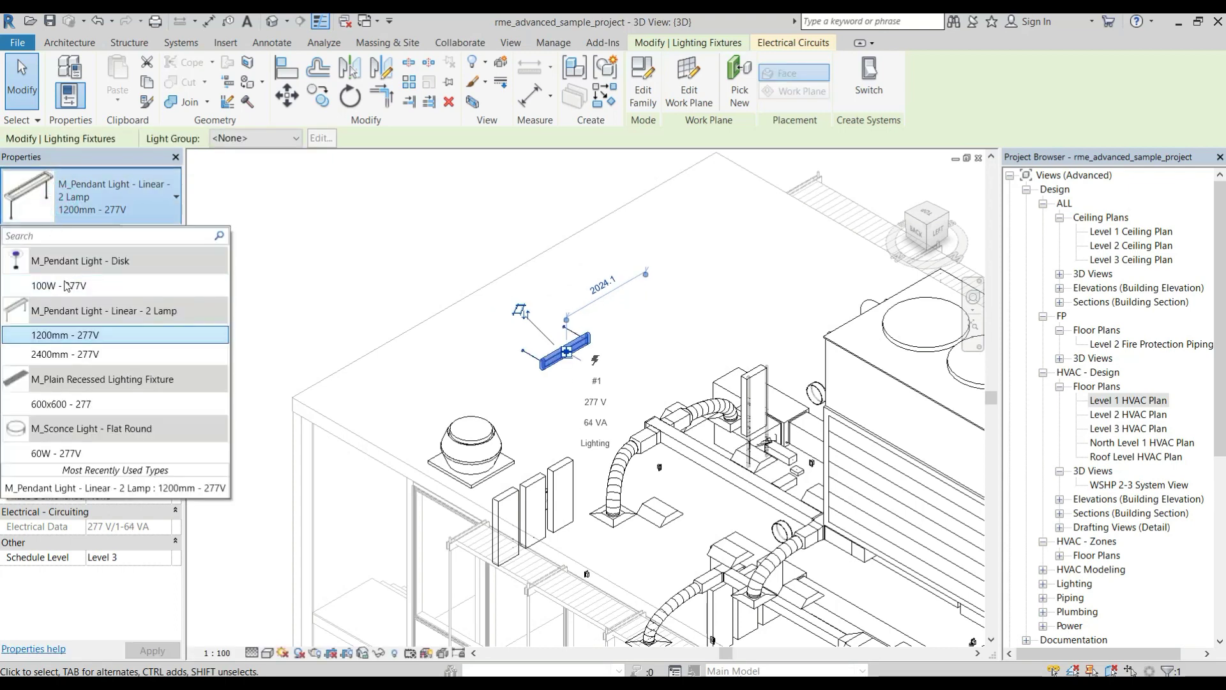
pyautogui.click(65, 354)
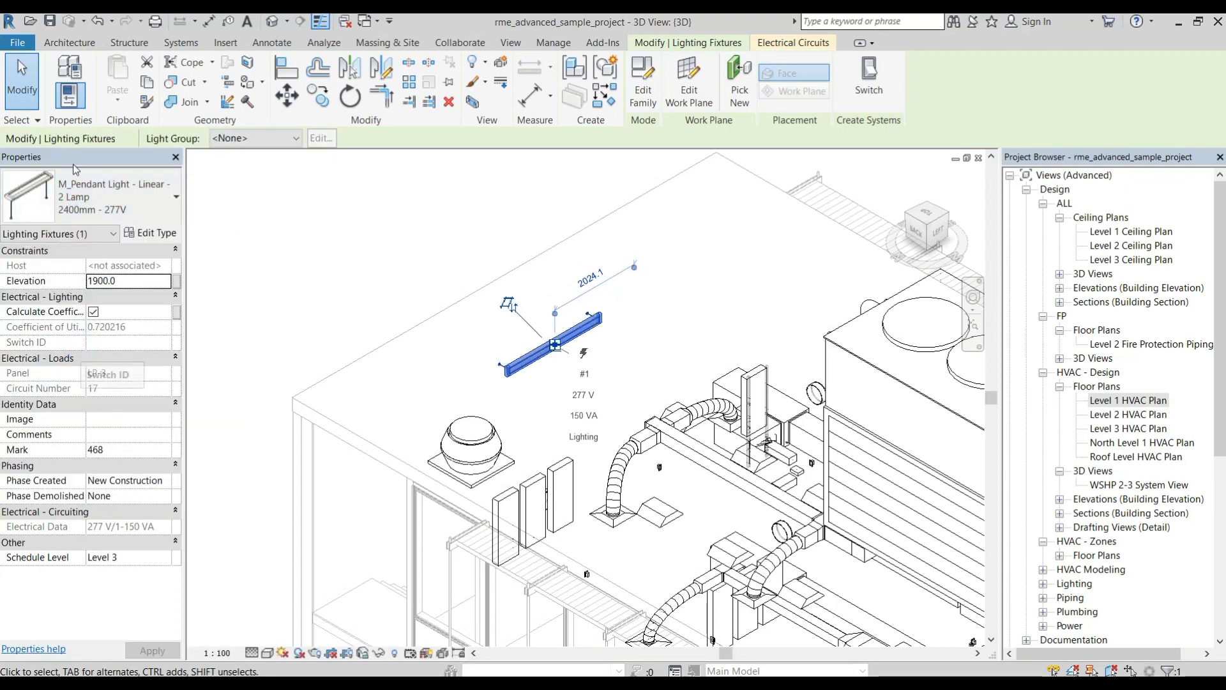
pyautogui.click(90, 191)
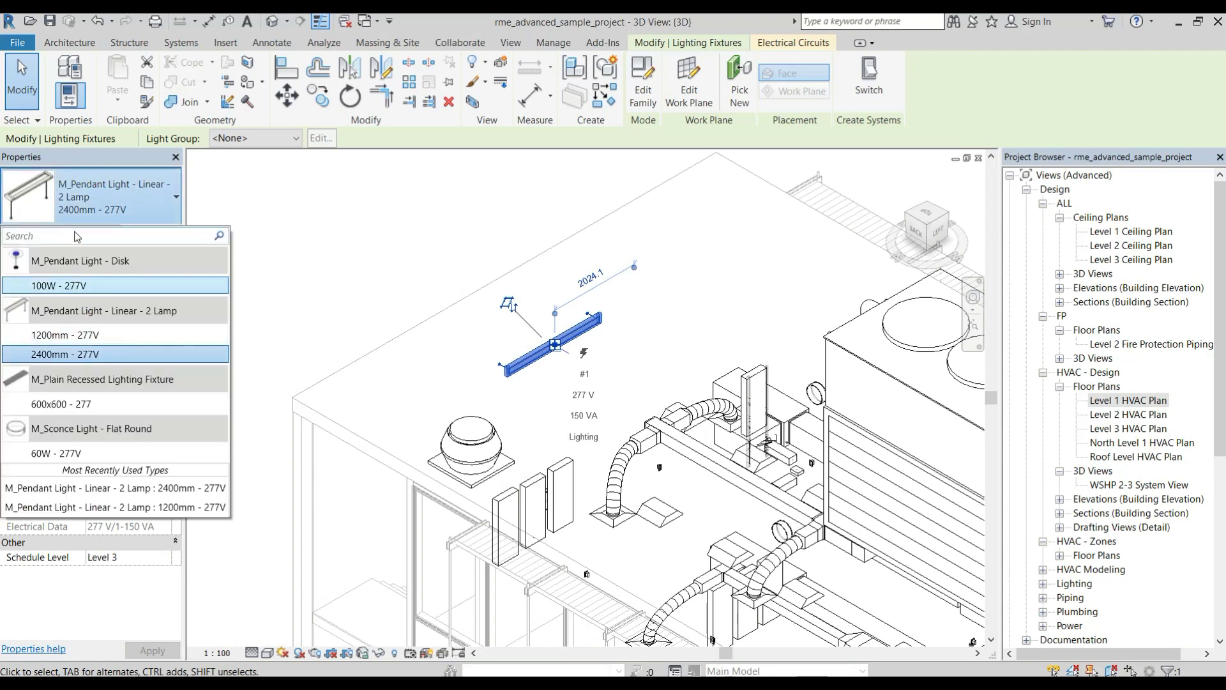
pyautogui.press('Return')
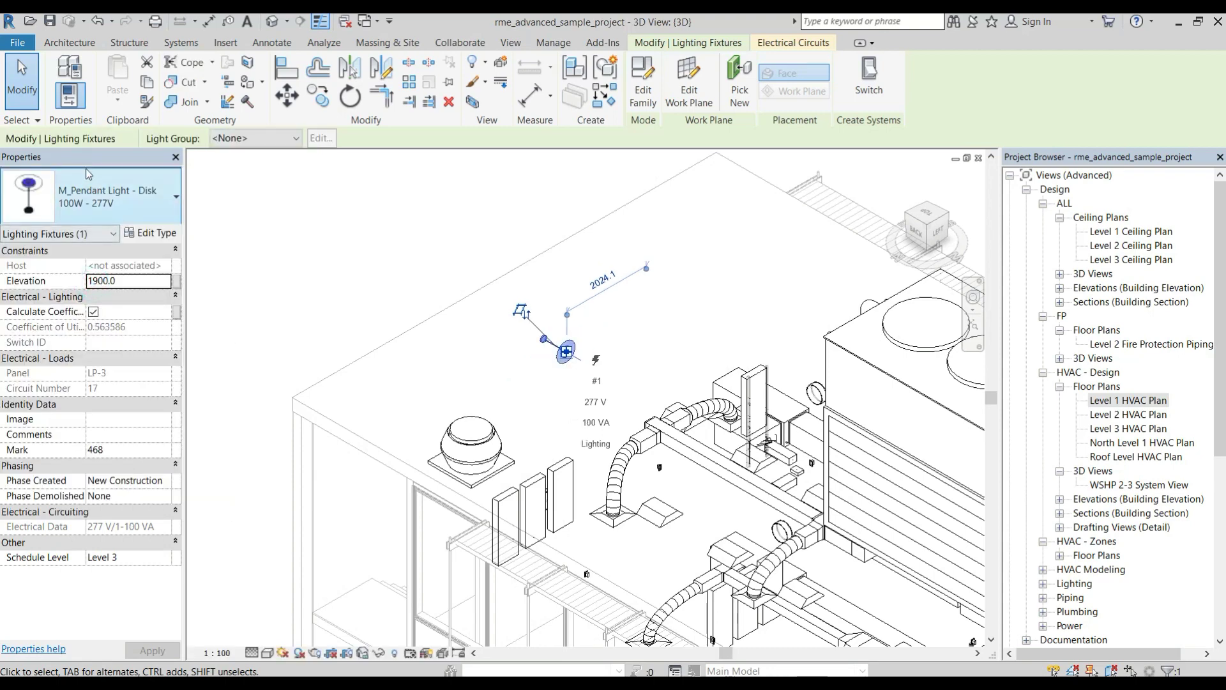
pyautogui.click(88, 173)
pyautogui.press('Escape')
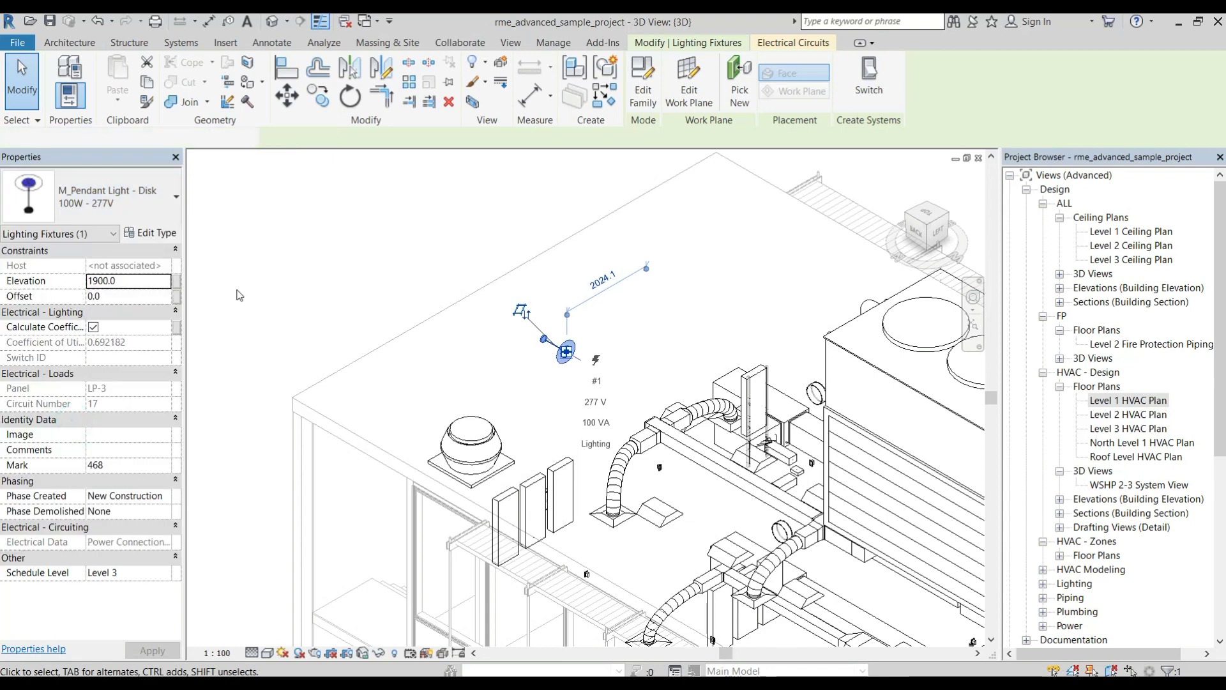
# - Select the rooftop centrifugal fan and browse its mechanical equipment types
pyautogui.click(460, 347)
pyautogui.click(473, 428)
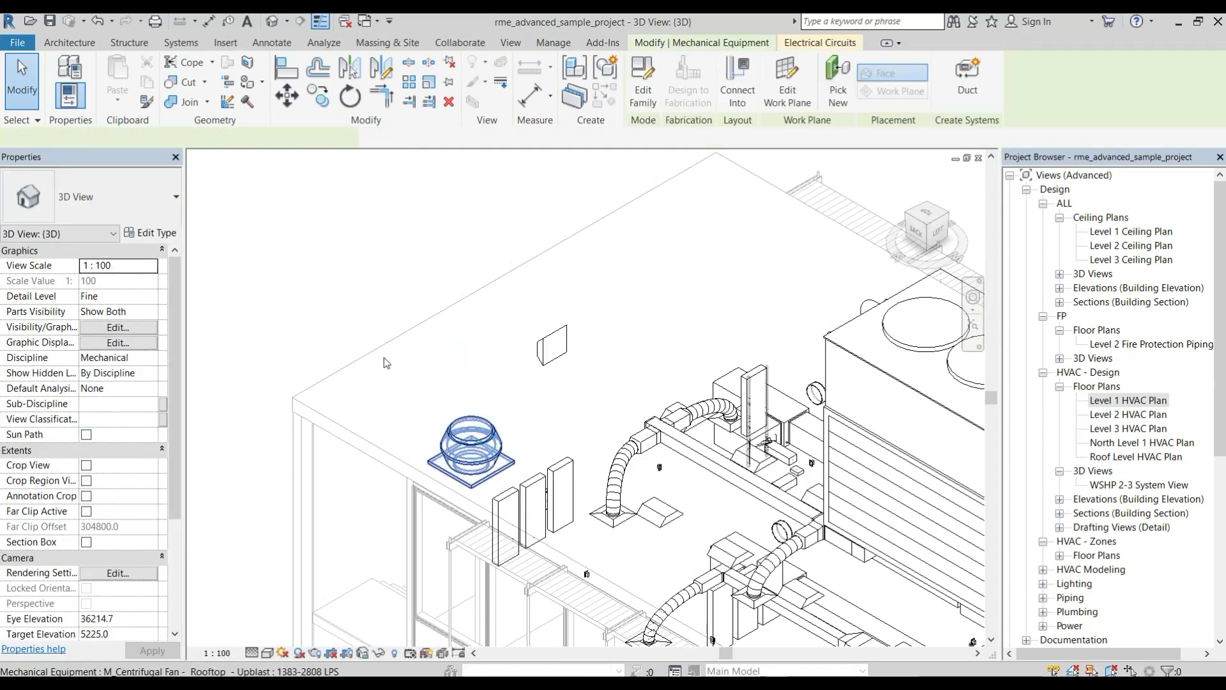
pyautogui.click(102, 203)
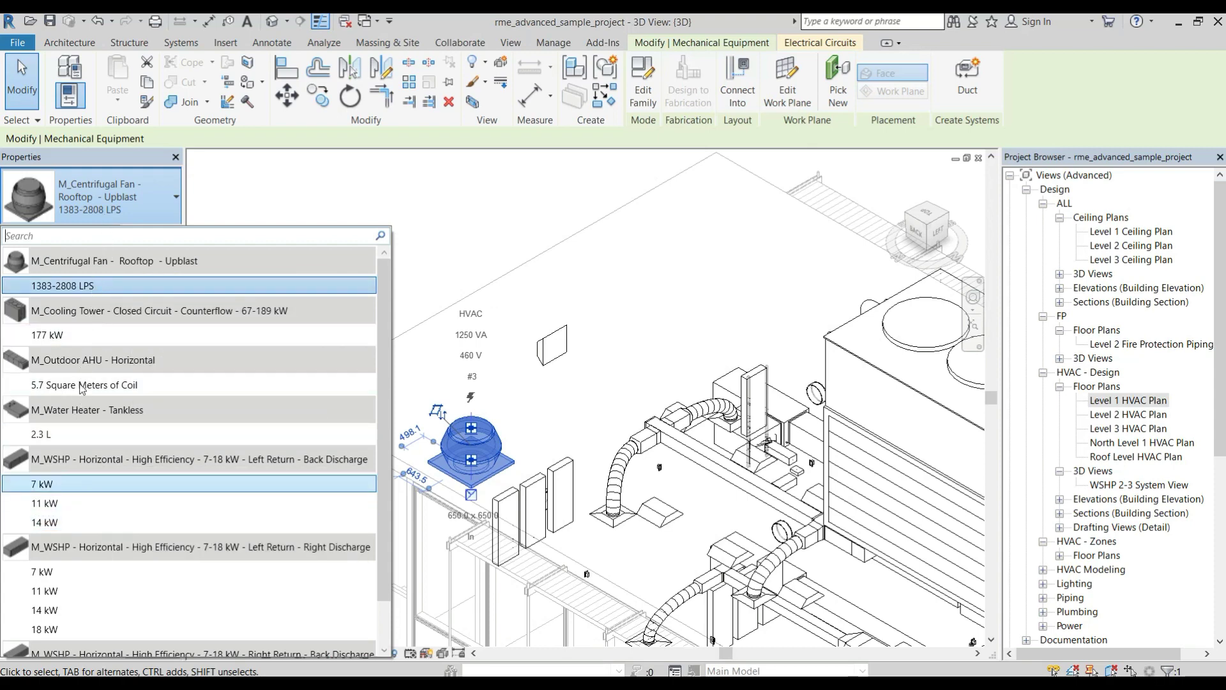
pyautogui.press('Down')
pyautogui.press('Down')
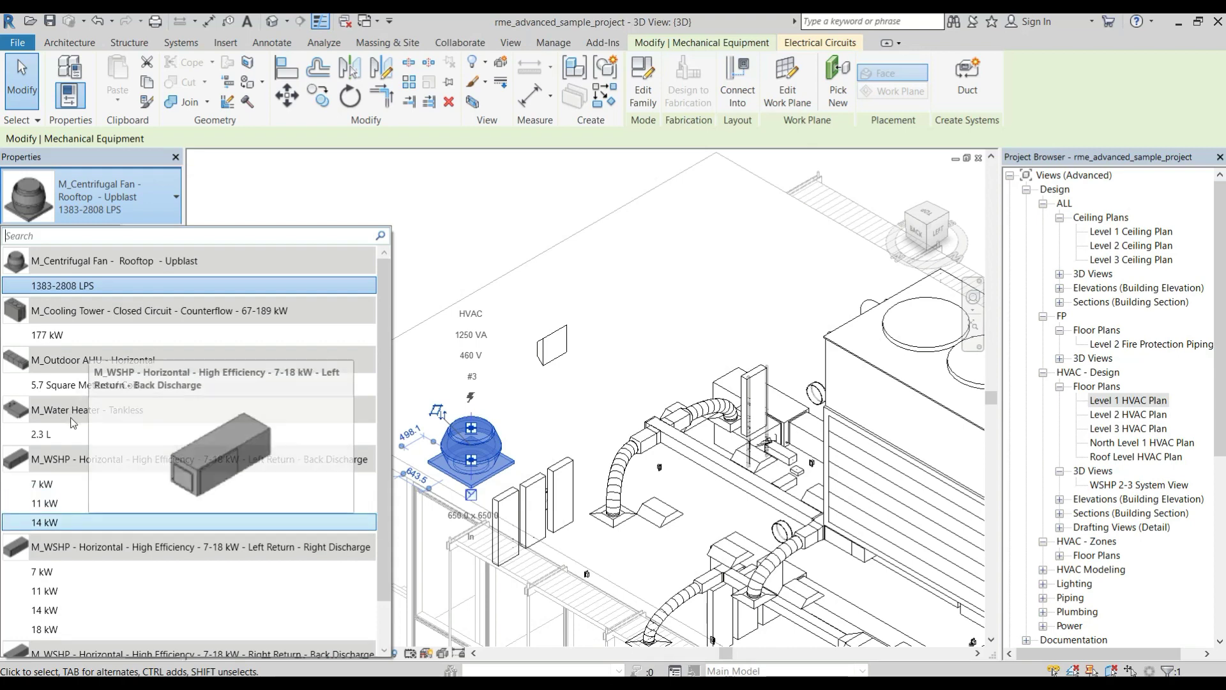
# - Switch to the ASLI VAV catalog PDF and scroll through its dimension table
pyautogui.hotkey('alt', 'Tab')
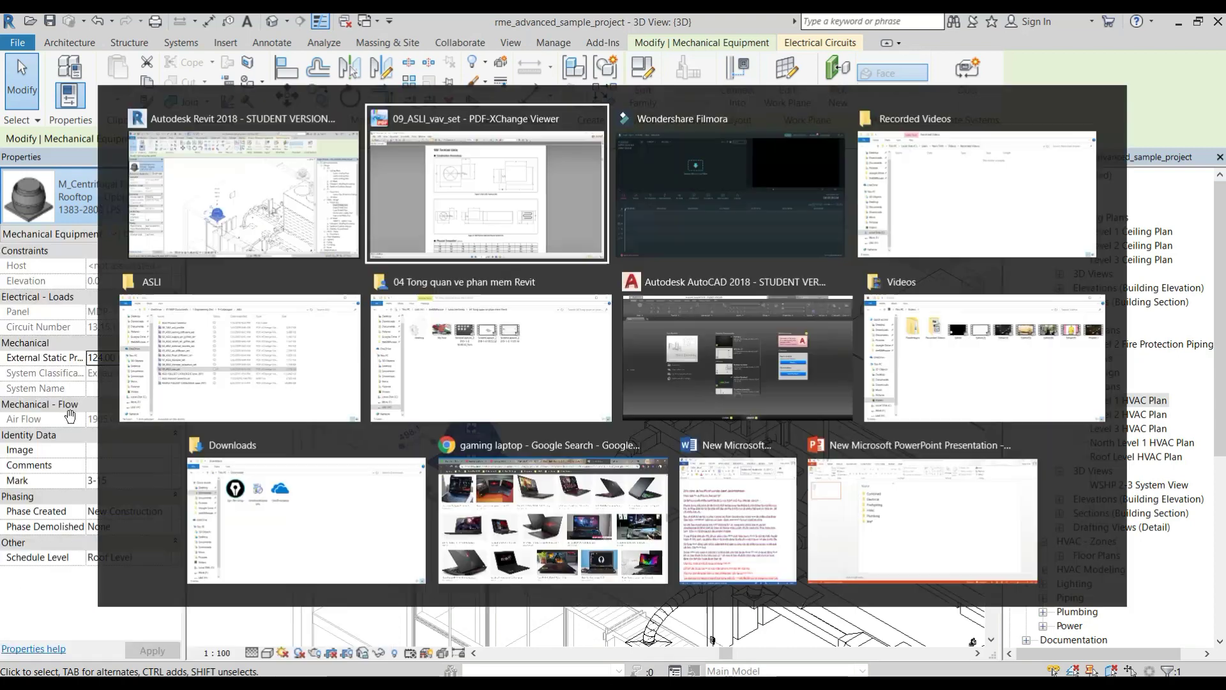
pyautogui.scroll(1, 389, 290)
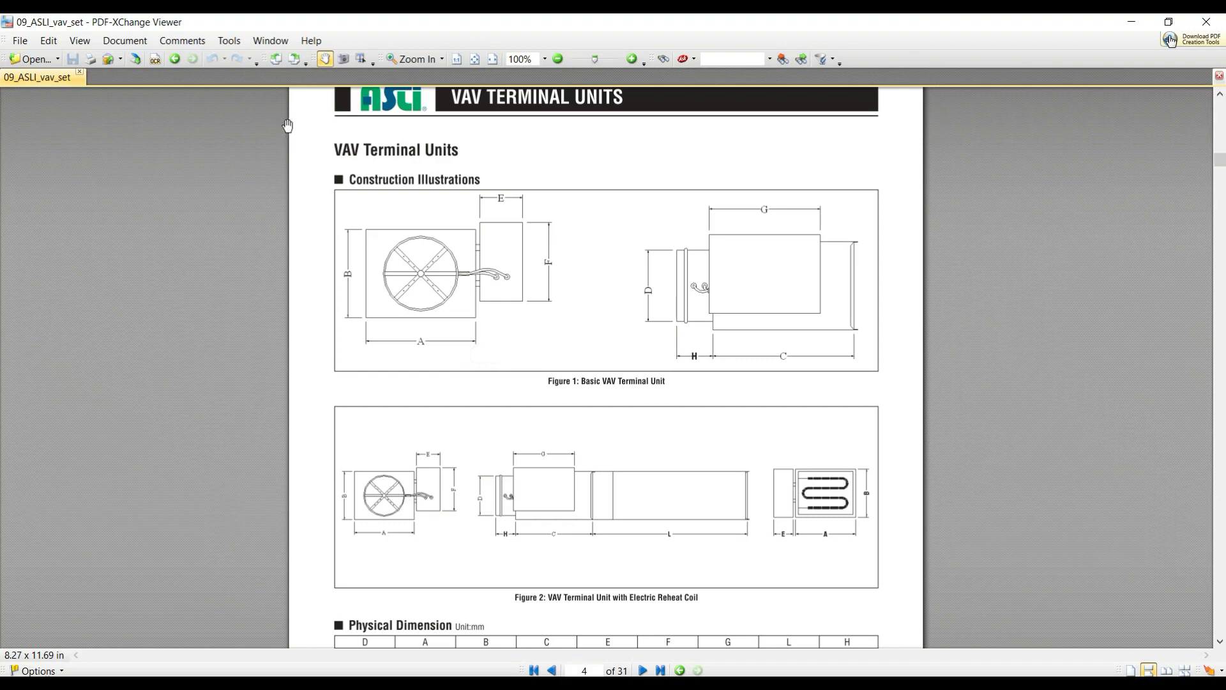
pyautogui.scroll(3, 344, 156)
pyautogui.scroll(5, 344, 156)
pyautogui.scroll(5, 344, 155)
pyautogui.scroll(-10, 345, 155)
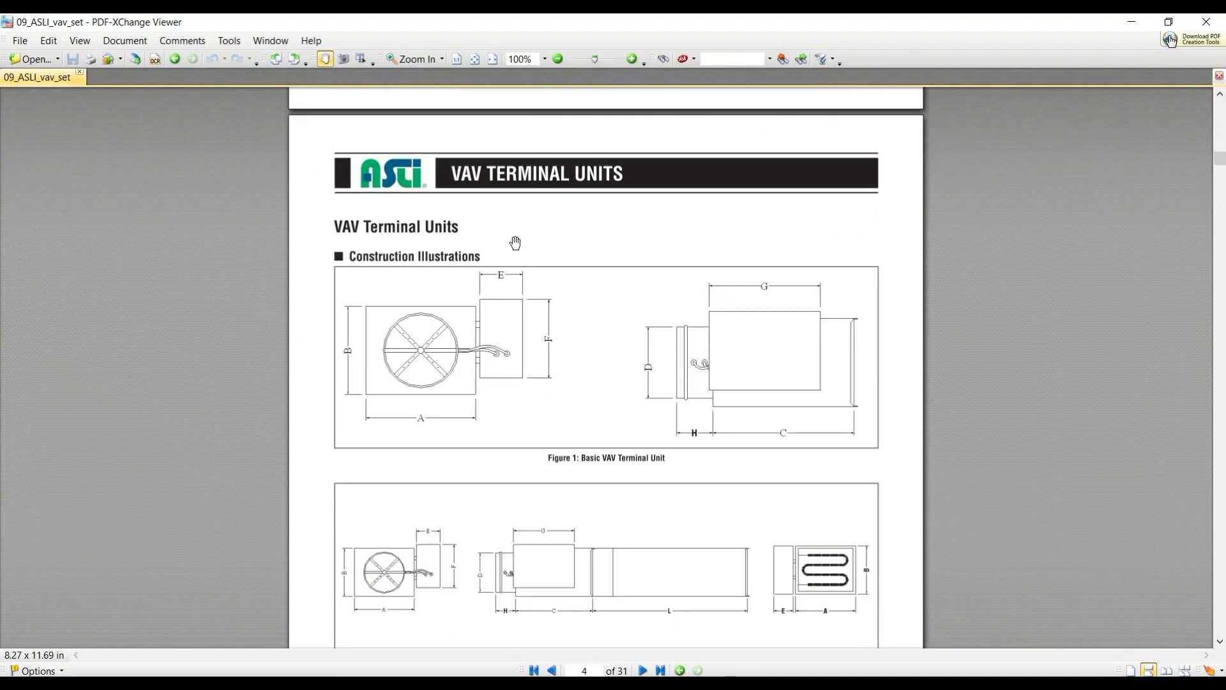
pyautogui.scroll(-1, 516, 242)
pyautogui.scroll(-3, 515, 242)
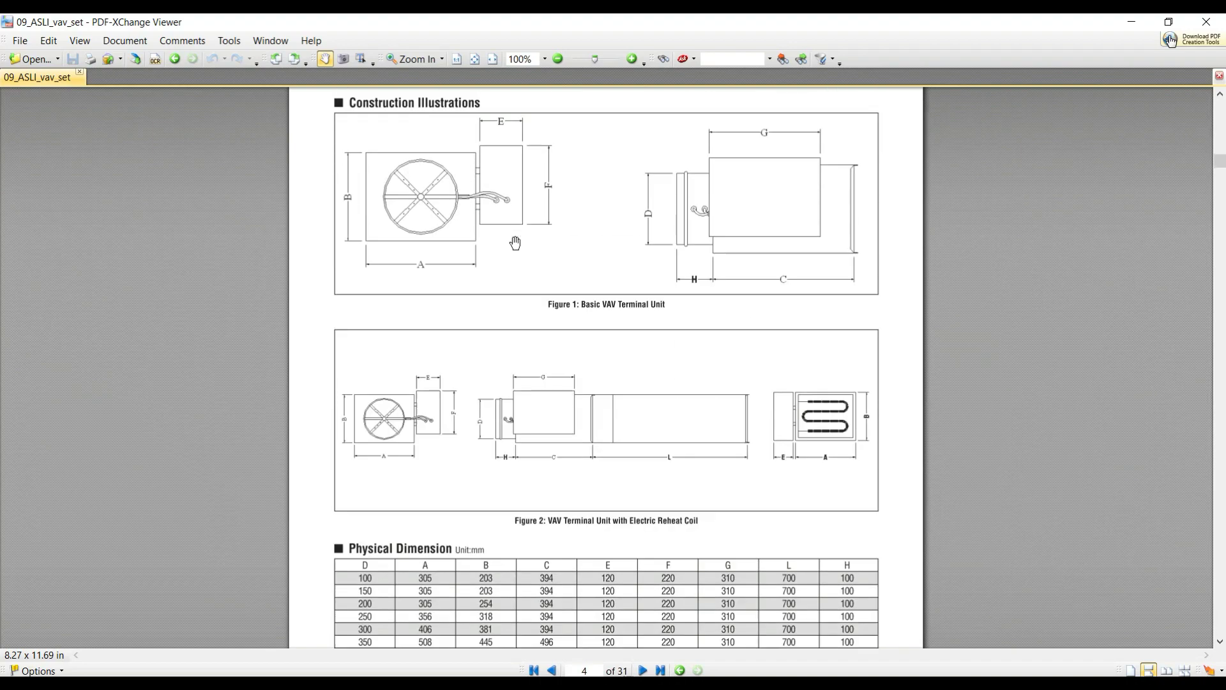
pyautogui.scroll(-2, 521, 243)
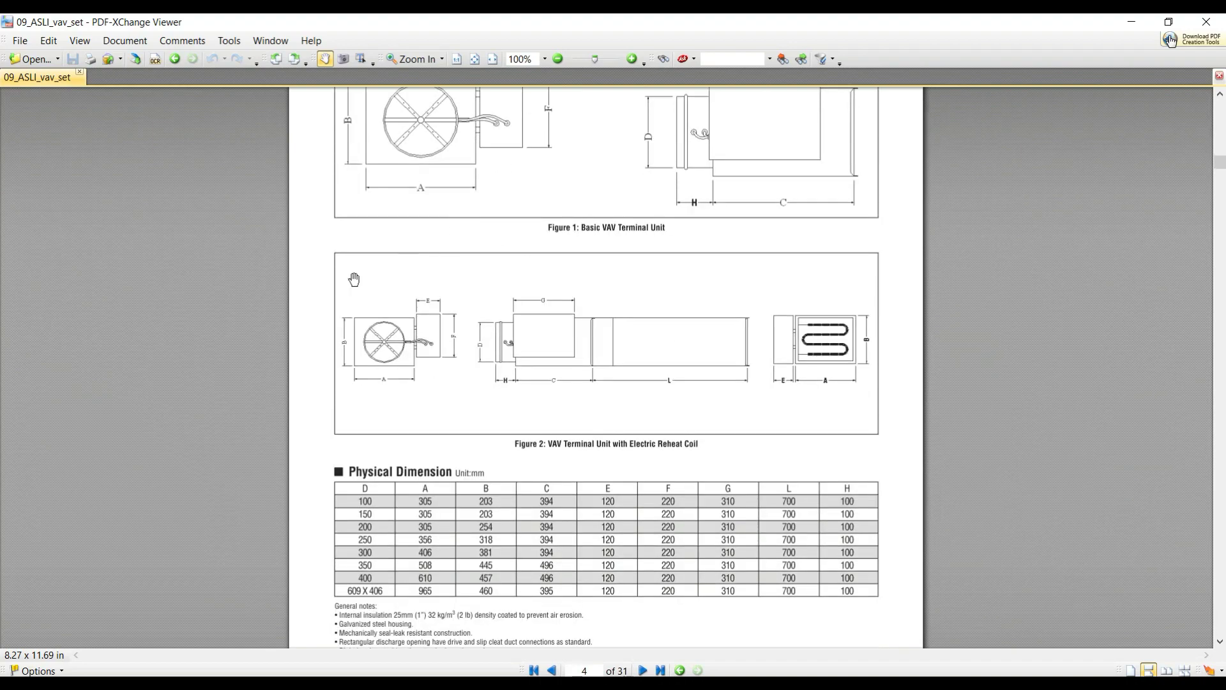
# - Reopen the fan's equipment type list in Revit, then return to the PDF
pyautogui.hotkey('alt', 'Tab')
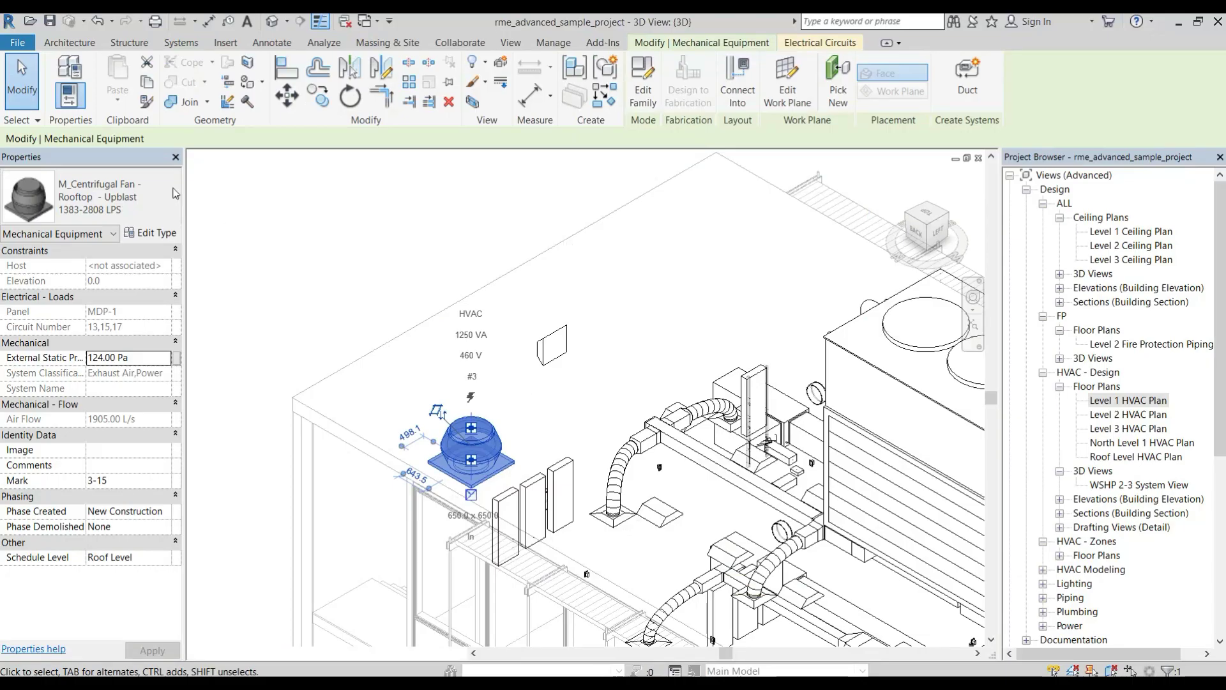
pyautogui.click(96, 197)
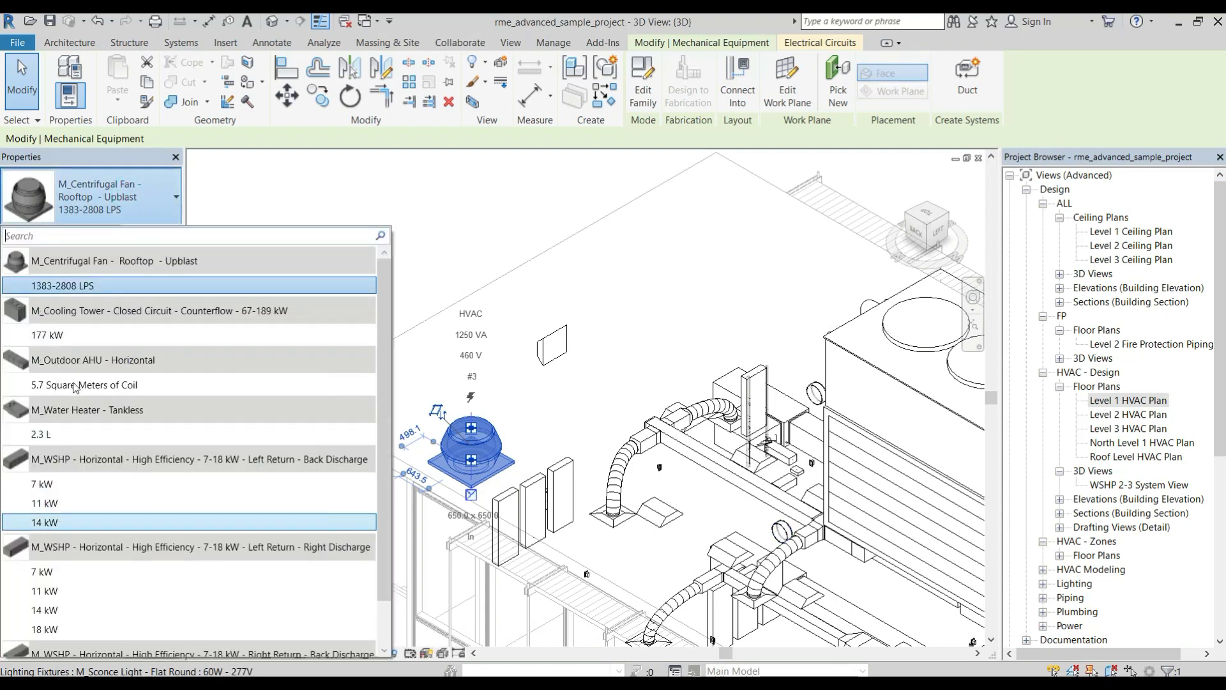
pyautogui.hotkey('alt', 'Tab')
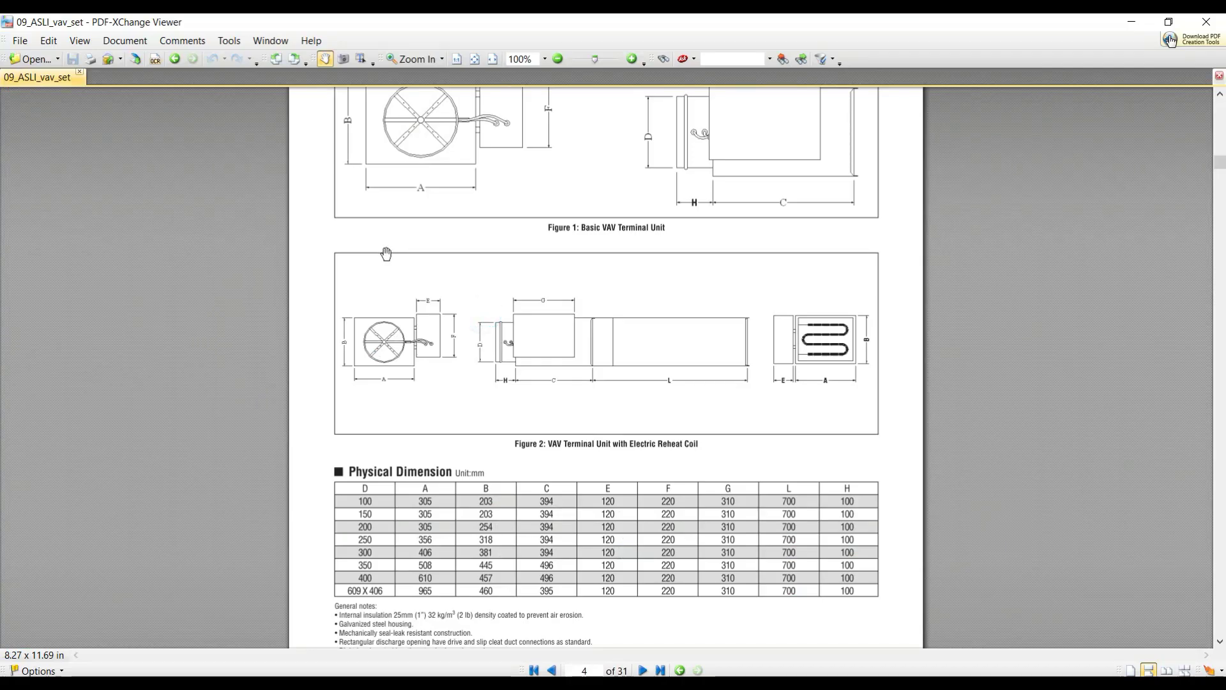
# - Page through the VAV performance data to the control components on page 14
pyautogui.keyDown('ctrl'); pyautogui.scroll(-1, 386, 254); pyautogui.keyUp('ctrl')
pyautogui.scroll(-3, 386, 254)
pyautogui.scroll(-5, 386, 254)
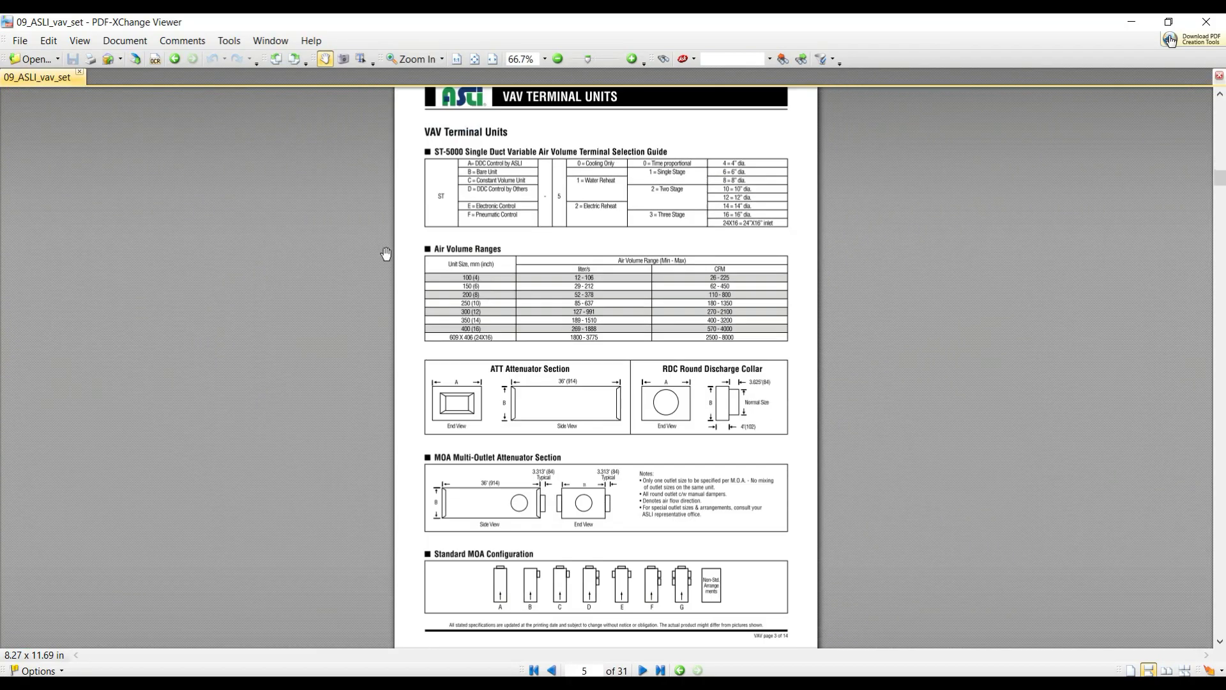
pyautogui.scroll(-5, 386, 253)
pyautogui.scroll(-5, 386, 254)
pyautogui.scroll(-3, 386, 254)
pyautogui.scroll(-5, 386, 254)
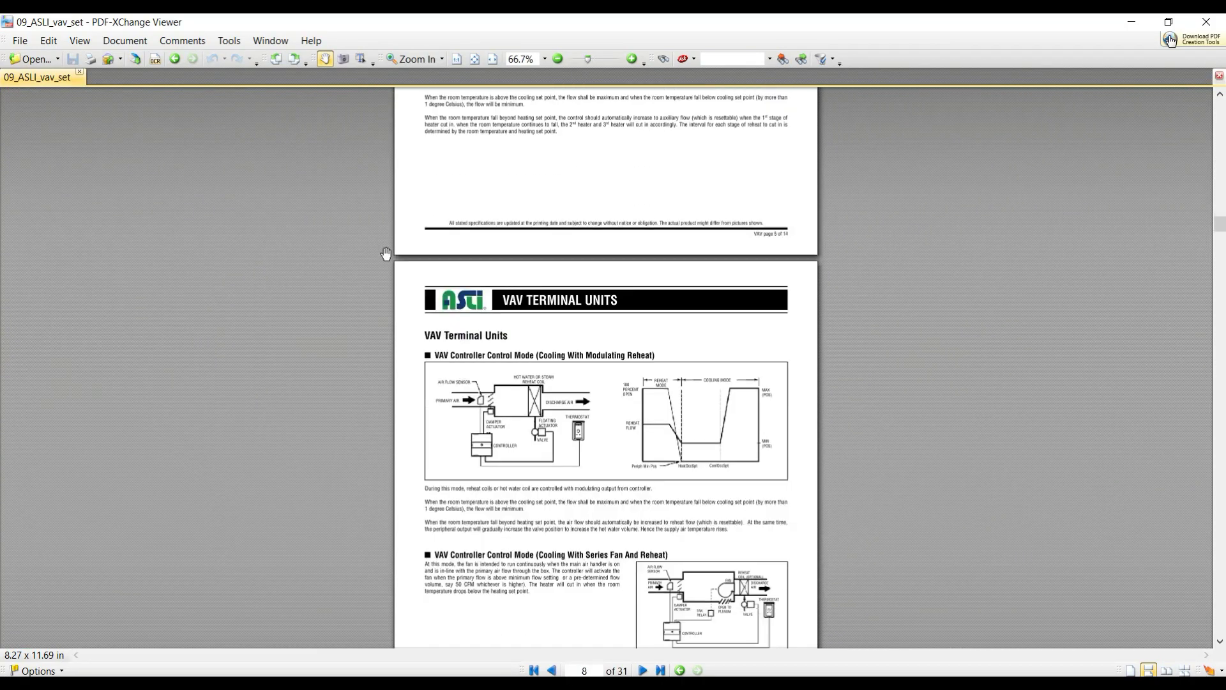
pyautogui.scroll(-5, 386, 254)
pyautogui.scroll(-3, 386, 253)
pyautogui.scroll(-5, 386, 254)
pyautogui.scroll(-5, 385, 254)
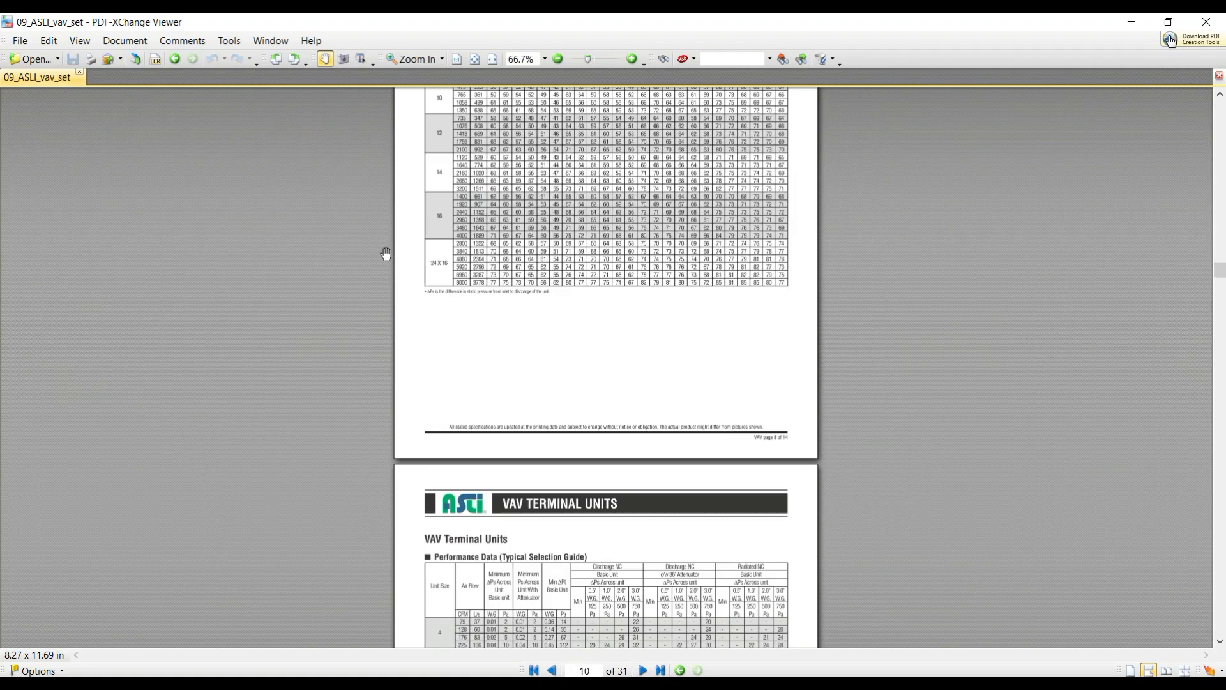
pyautogui.scroll(-8, 386, 254)
pyautogui.scroll(-5, 386, 253)
pyautogui.scroll(-8, 386, 253)
pyautogui.scroll(-5, 386, 253)
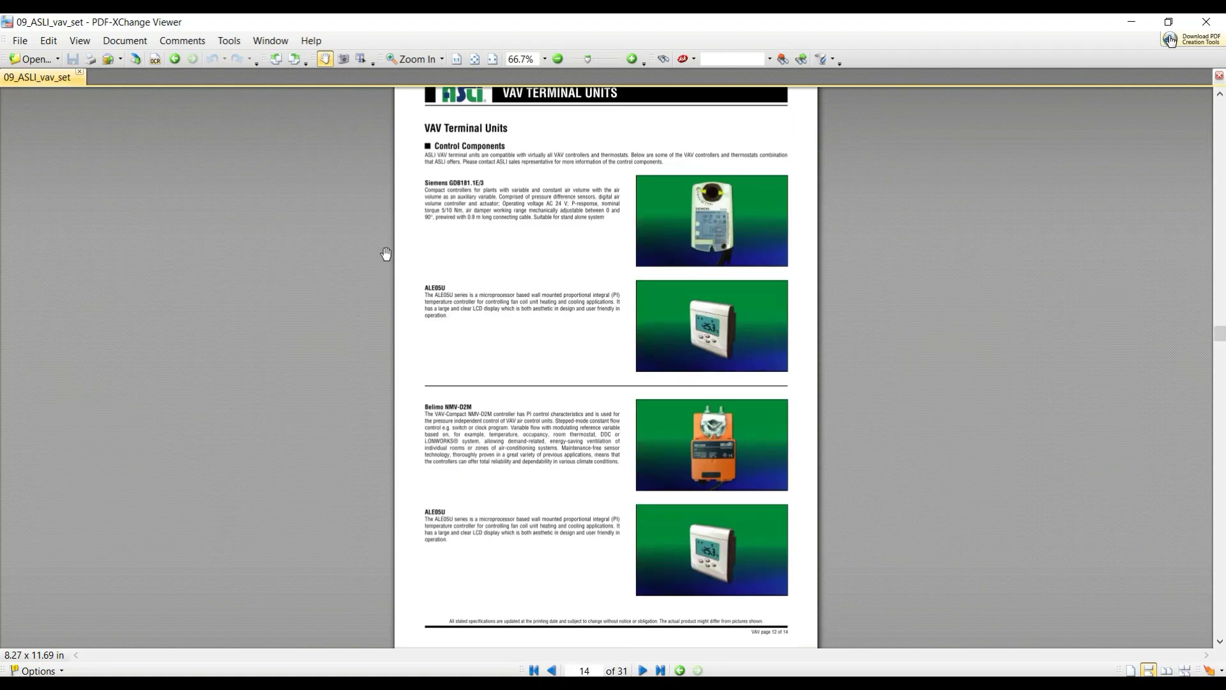
pyautogui.scroll(-3, 385, 254)
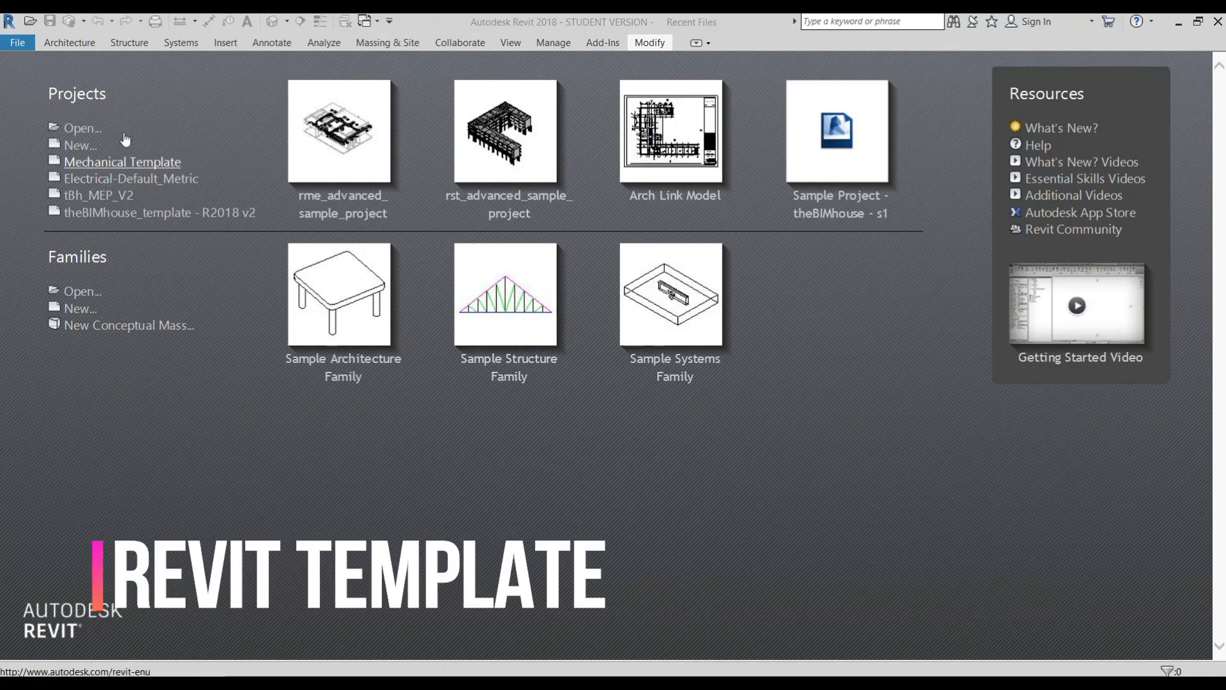
# - Start a new project and draw a rectangular duct run with two elbows
pyautogui.click(200, 194)
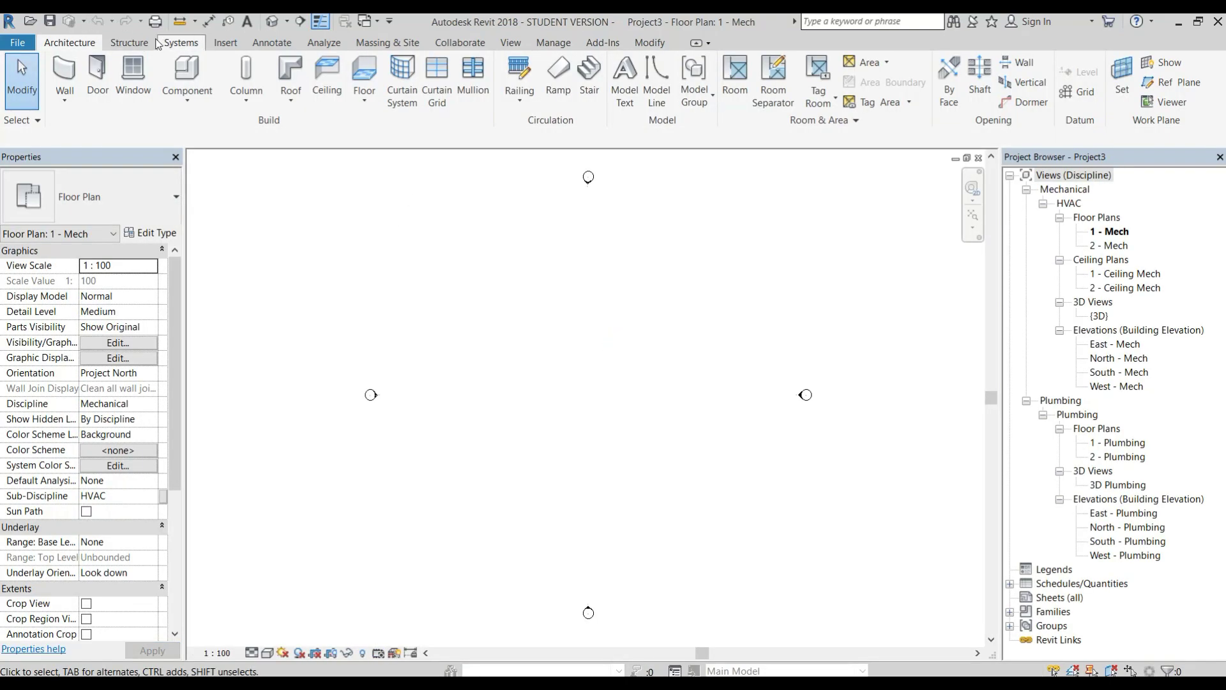
pyautogui.click(179, 43)
pyautogui.click(62, 70)
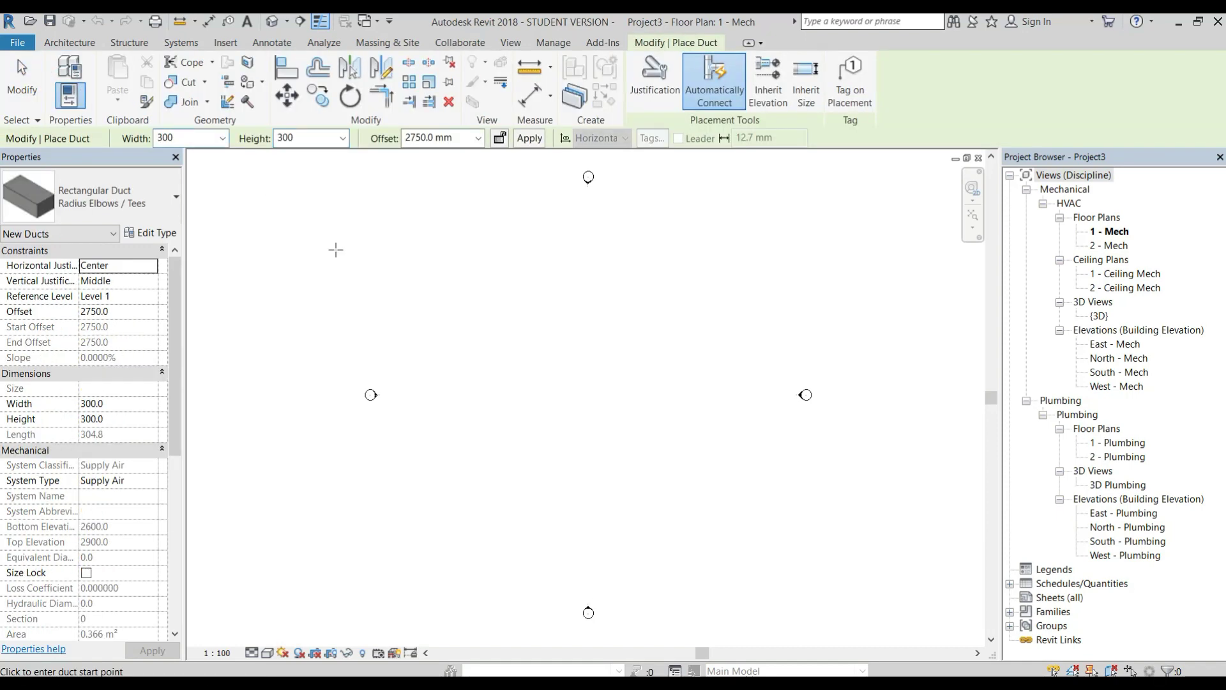
pyautogui.click(419, 308)
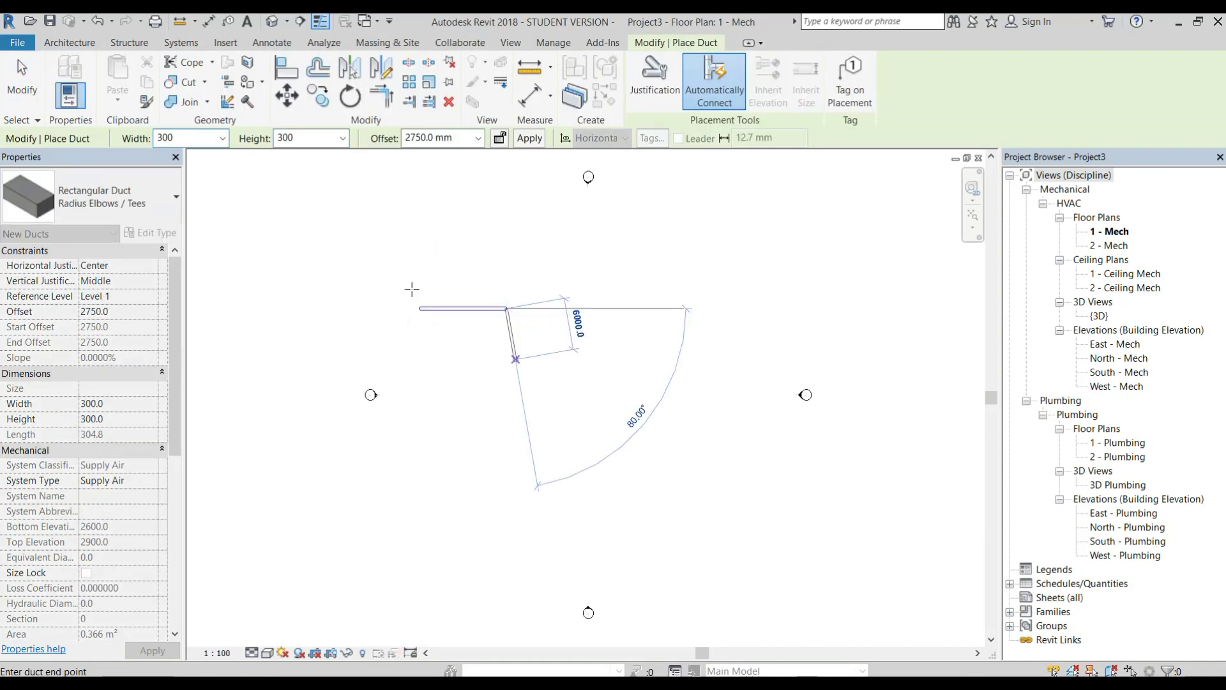
pyautogui.click(505, 308)
pyautogui.click(505, 369)
pyautogui.click(558, 369)
pyautogui.scroll(2, 561, 368)
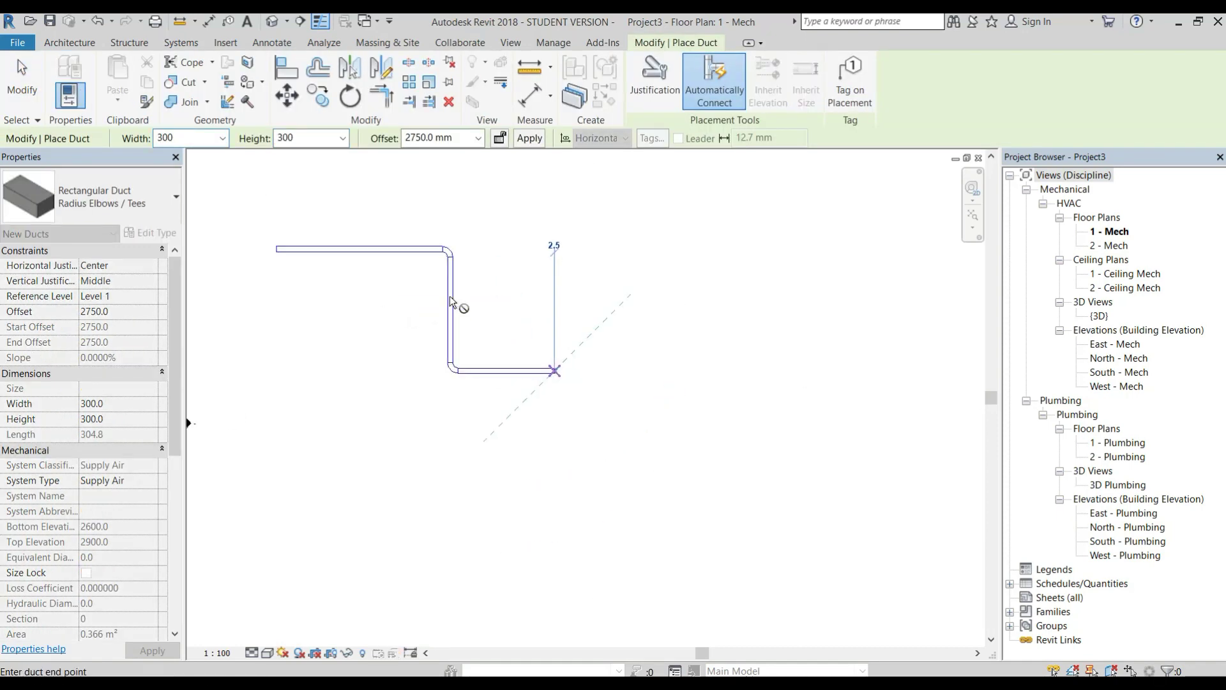
pyautogui.press('Escape')
# - Add two tee branch ducts off the horizontal run, one downward and one upward
pyautogui.scroll(-2, 416, 315)
pyautogui.scroll(3, 424, 310)
pyautogui.scroll(2, 425, 311)
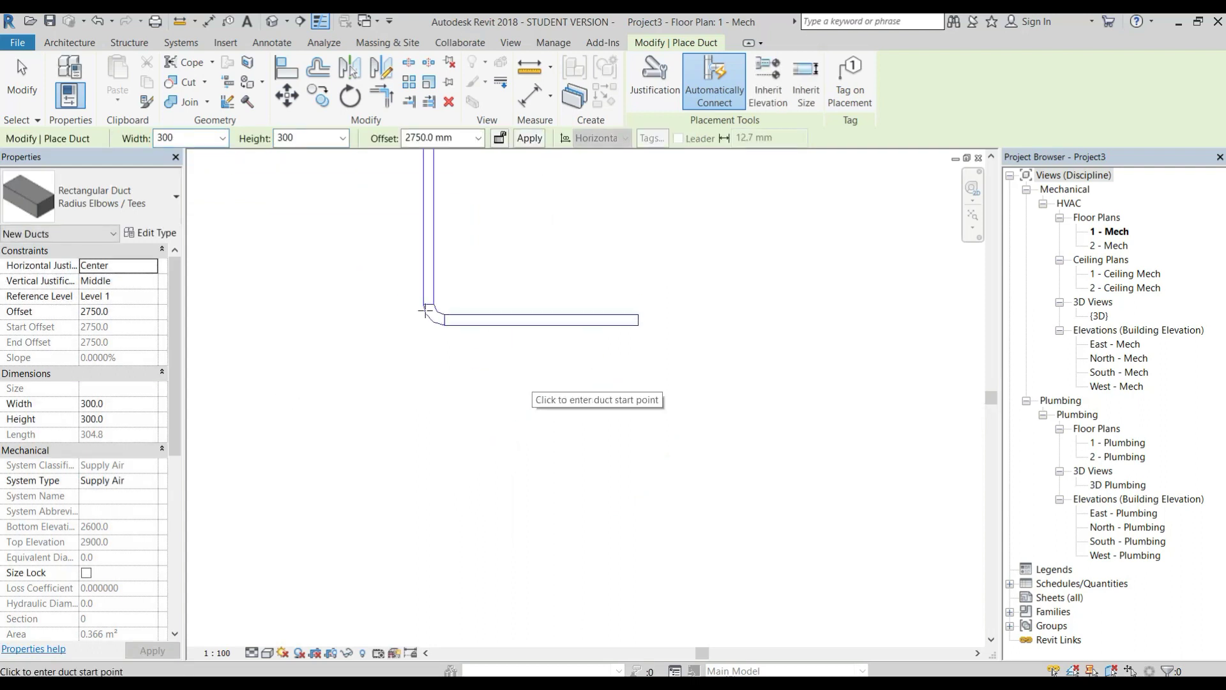
pyautogui.click(532, 320)
pyautogui.click(532, 384)
pyautogui.press('Escape')
pyautogui.scroll(2, 478, 219)
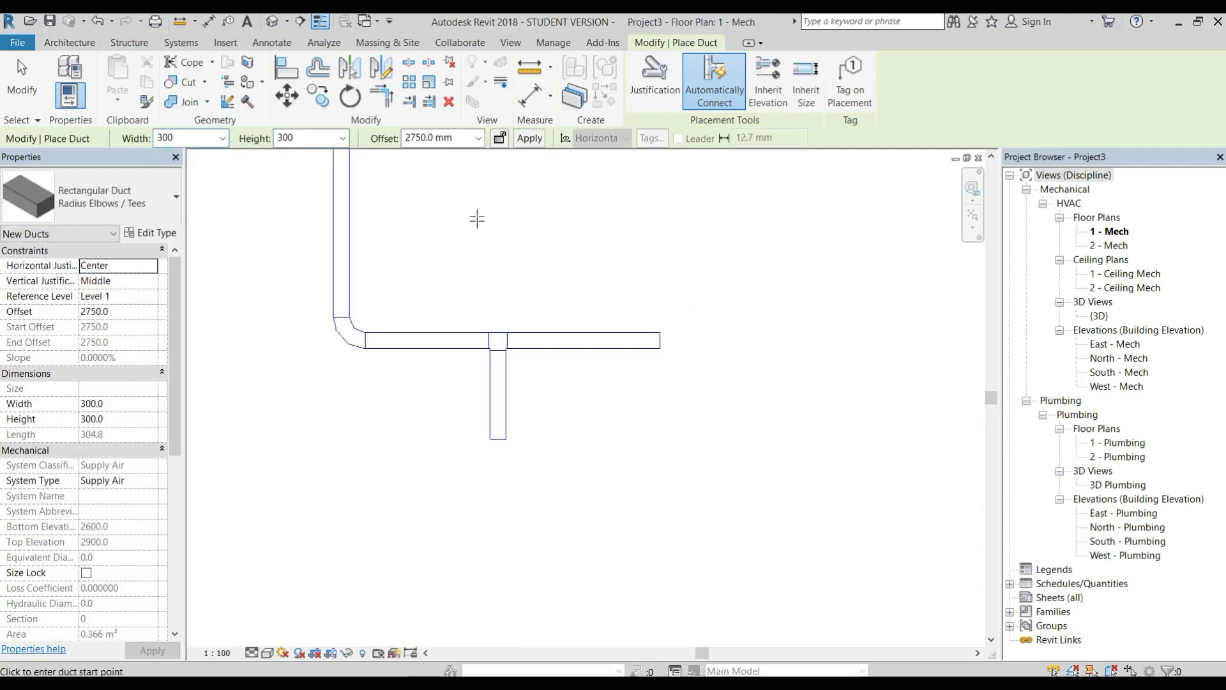
pyautogui.click(592, 243)
pyautogui.click(593, 340)
pyautogui.press('Escape')
pyautogui.press('Escape')
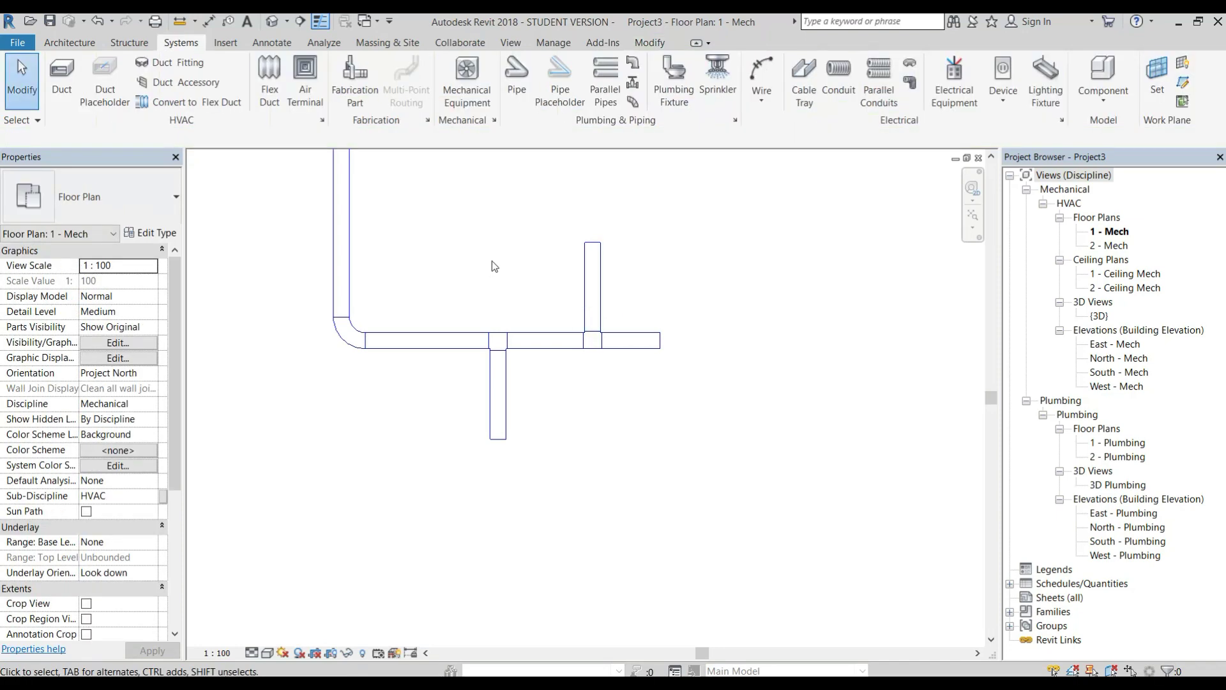
pyautogui.scroll(-1, 492, 263)
pyautogui.scroll(-1, 503, 316)
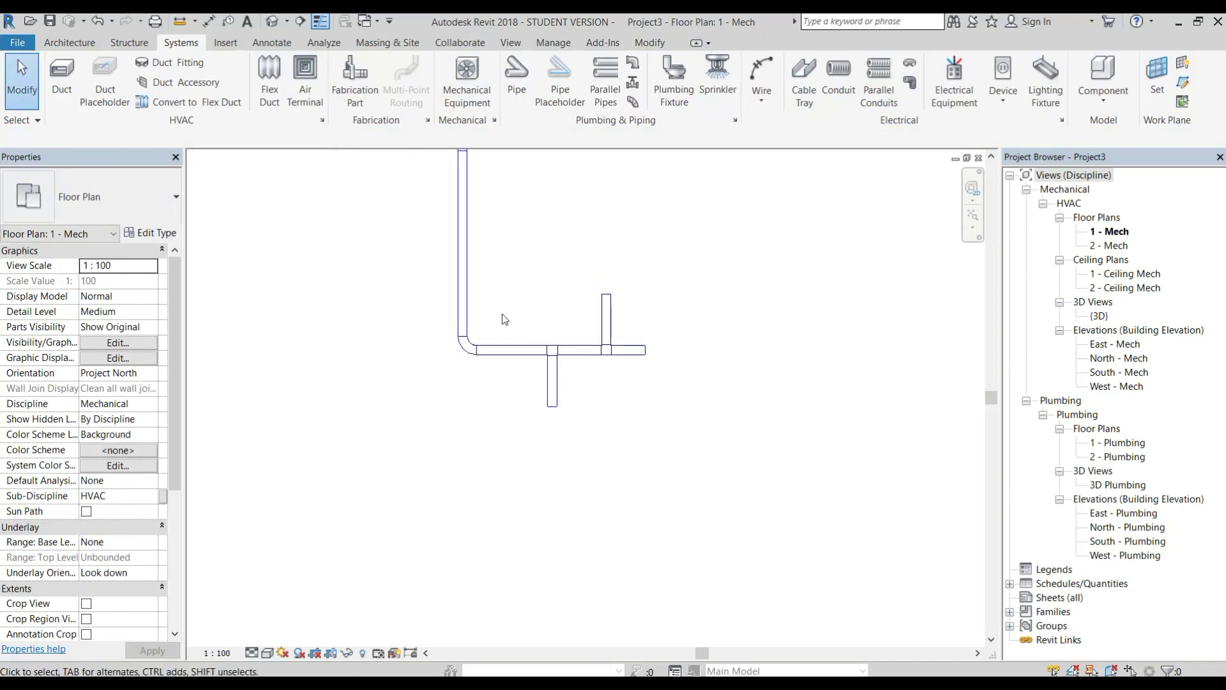
# - Draw a vertical pipe run and set the view's Detail Level to Fine
pyautogui.click(516, 77)
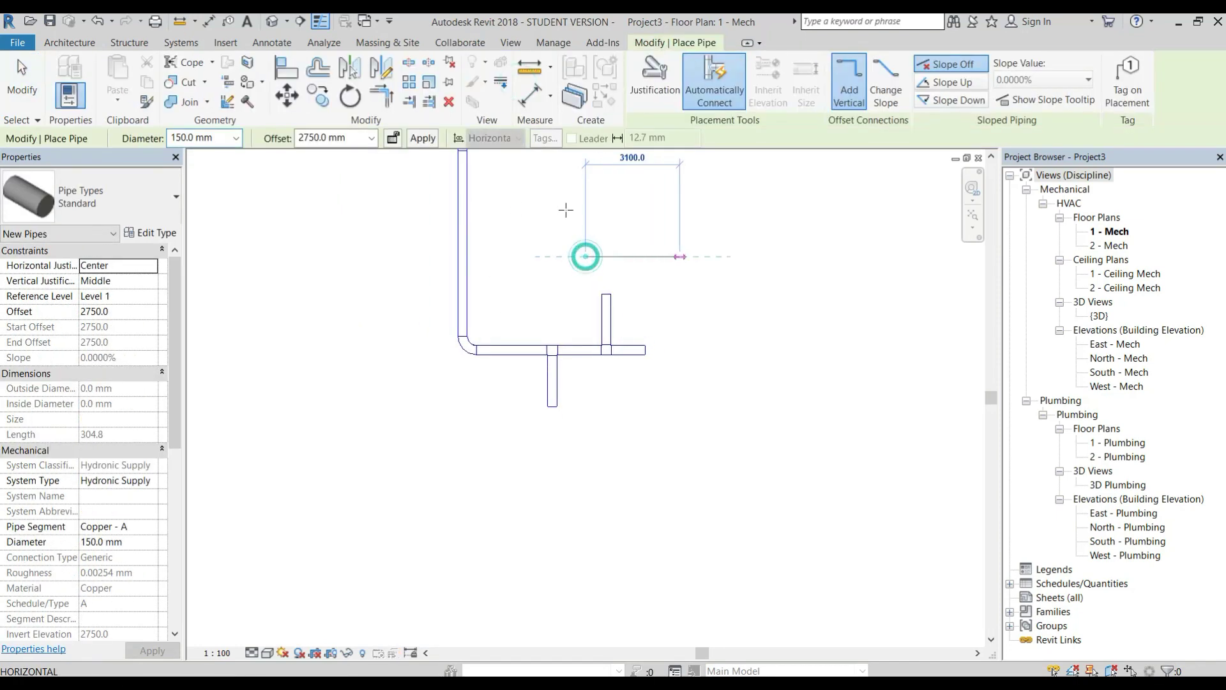
pyautogui.click(742, 256)
pyautogui.click(743, 381)
pyautogui.press('Escape')
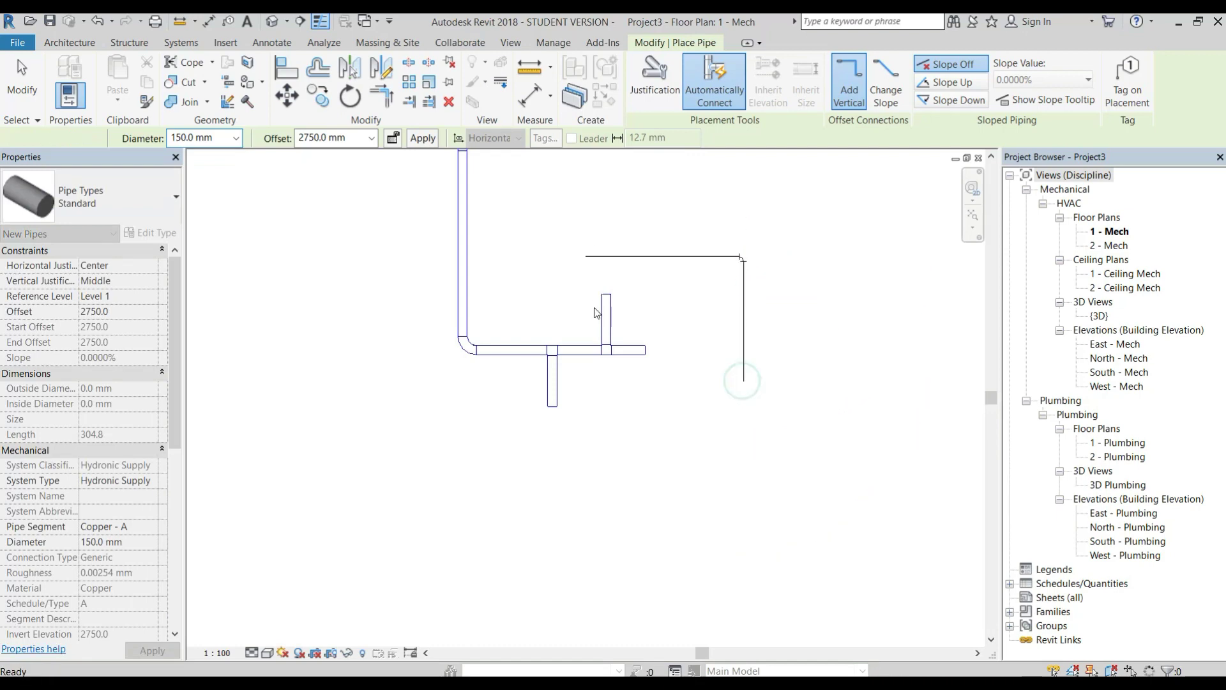
pyautogui.scroll(2, 635, 265)
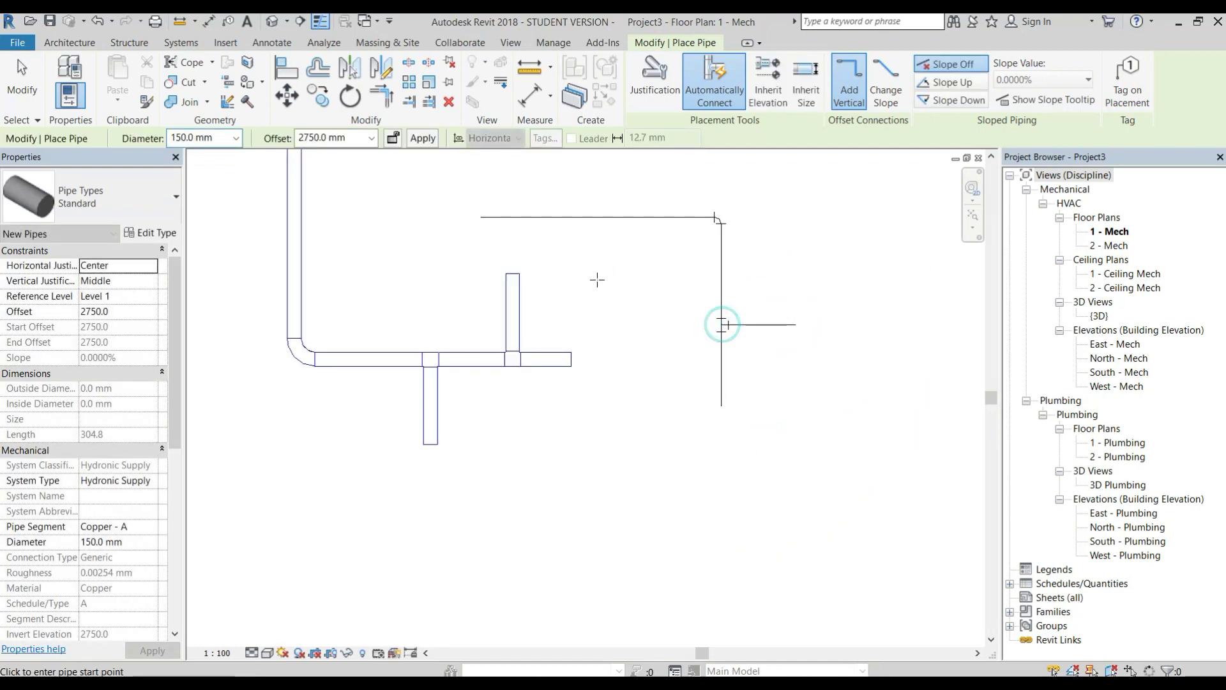
pyautogui.press('Escape')
pyautogui.scroll(2, 576, 273)
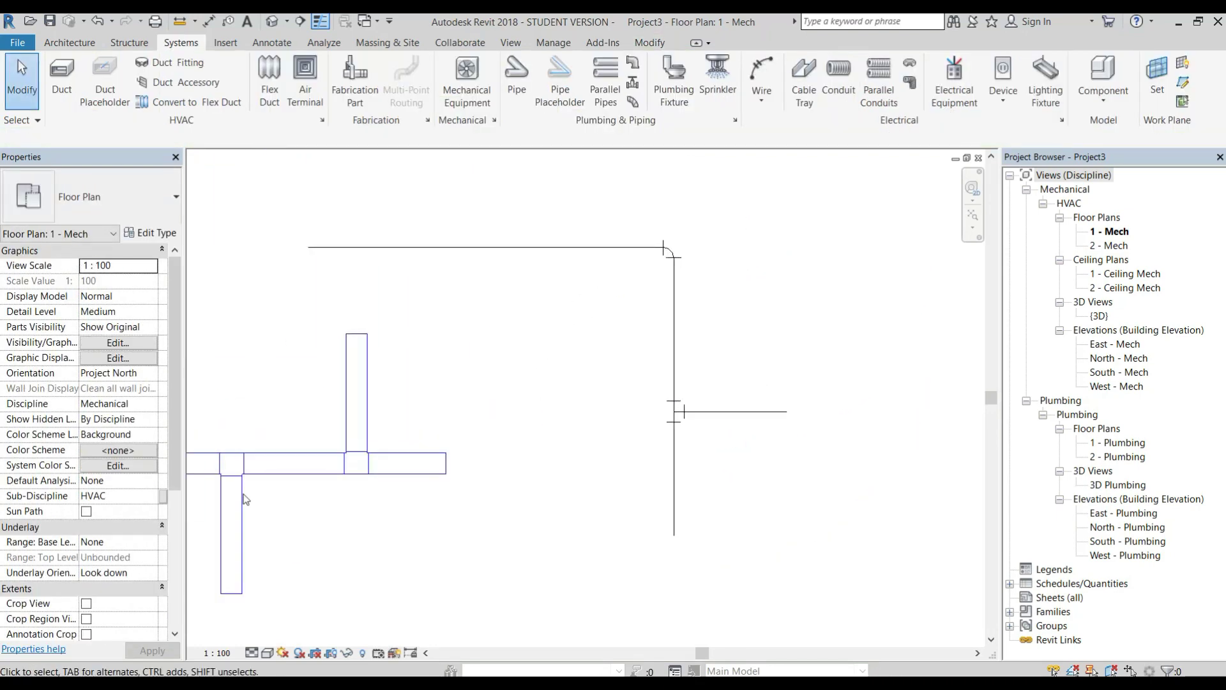
pyautogui.click(268, 653)
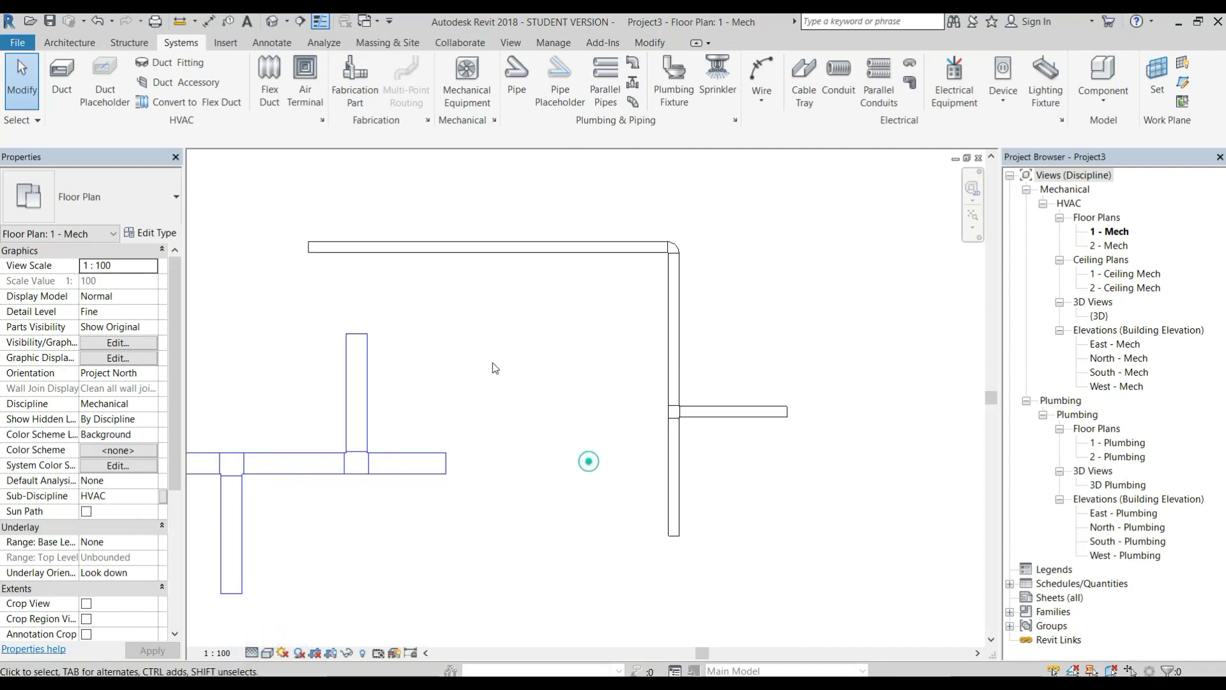
pyautogui.scroll(-3, 510, 363)
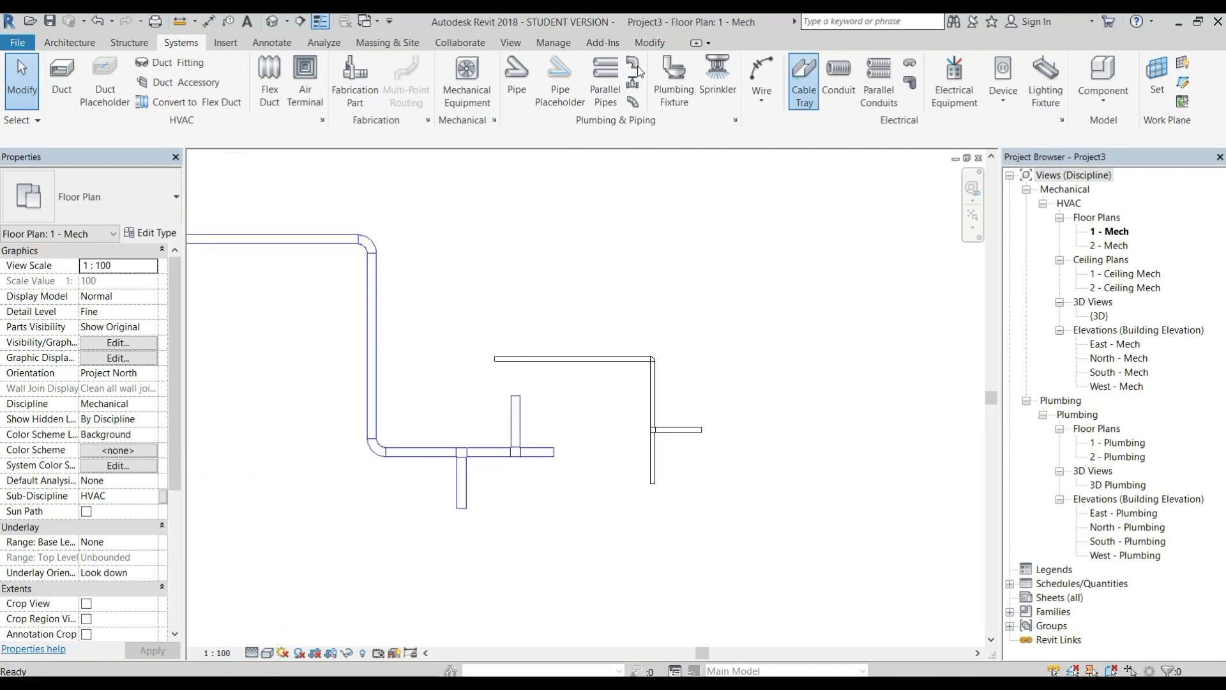
# - Sketch a cable tray, cancel it, and close the Project3 plan view
pyautogui.click(804, 77)
pyautogui.click(546, 263)
pyautogui.click(727, 264)
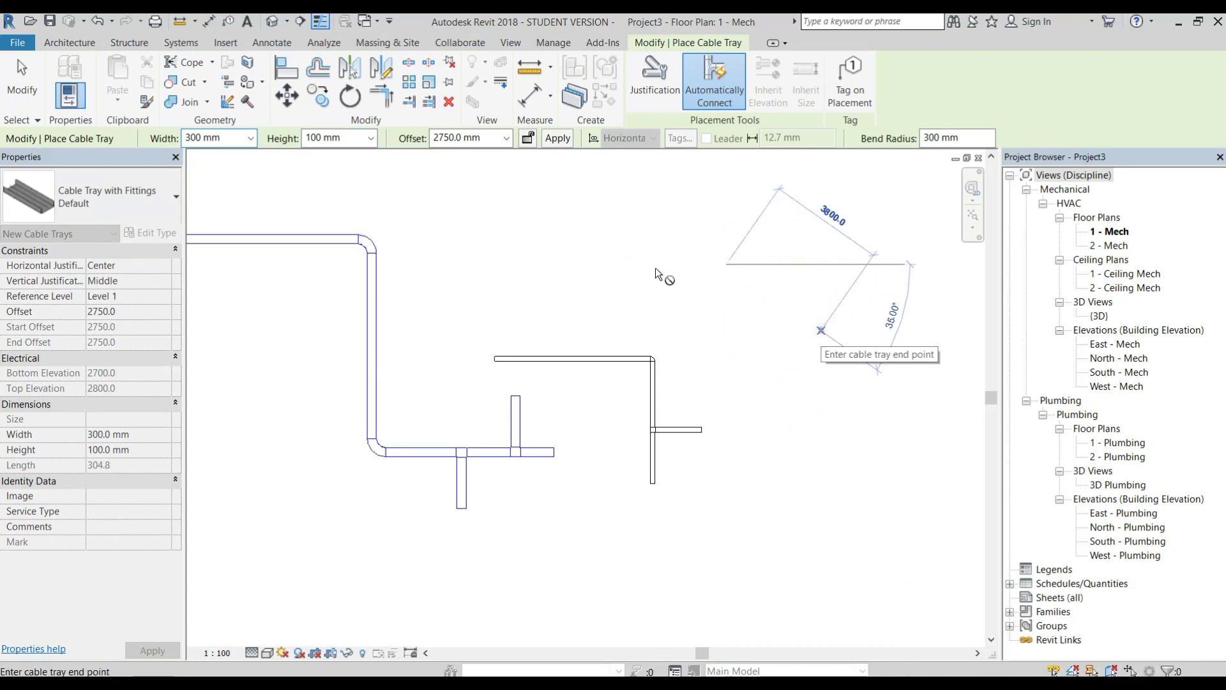
pyautogui.press('Escape')
pyautogui.press('Escape')
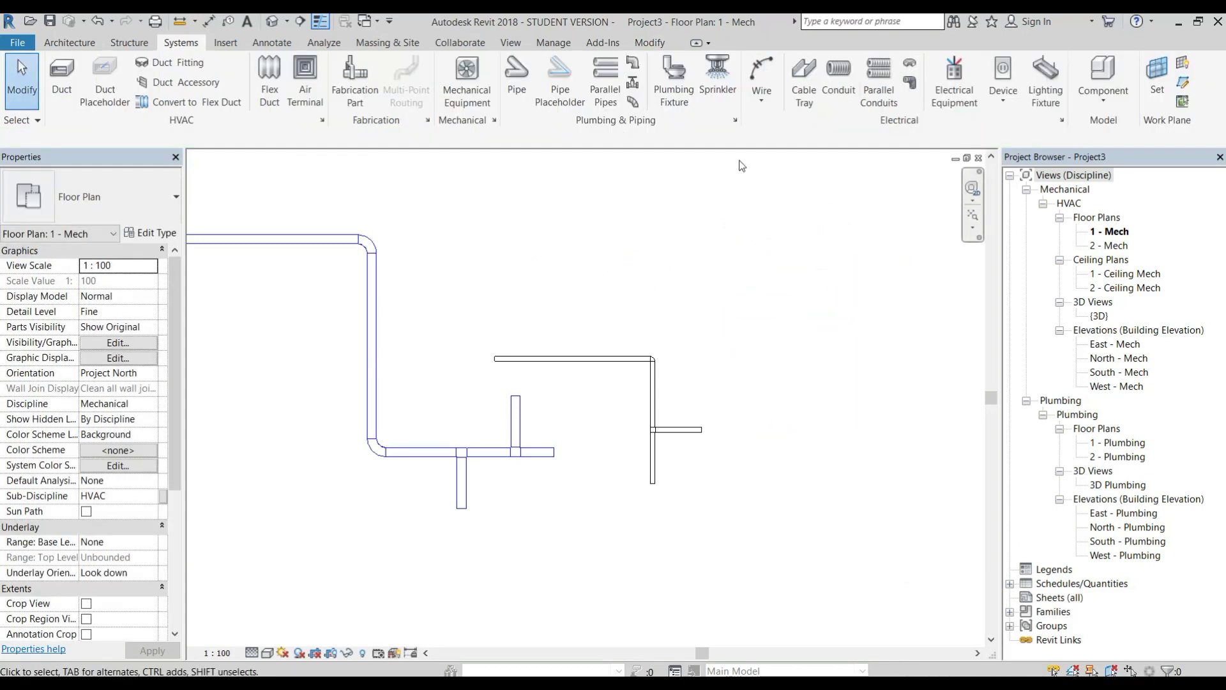
pyautogui.click(978, 158)
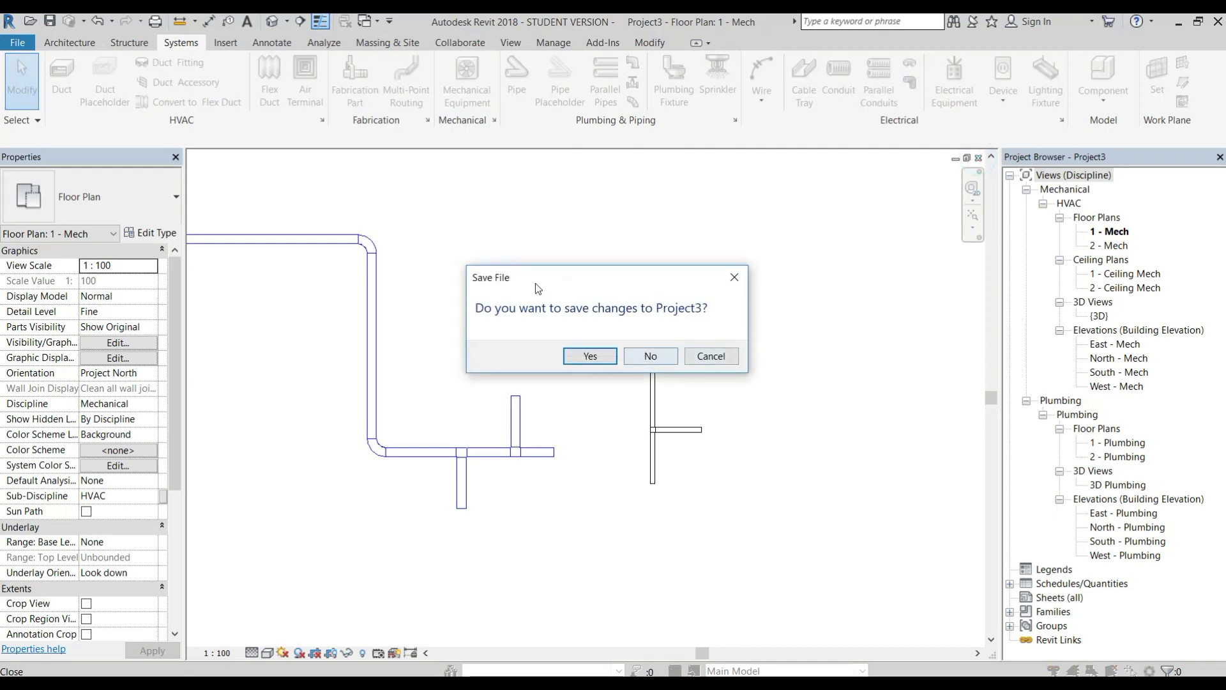
# - Close Project3, start a new MEP-template project, and open the 1 - Power floor plan
pyautogui.press('Return')
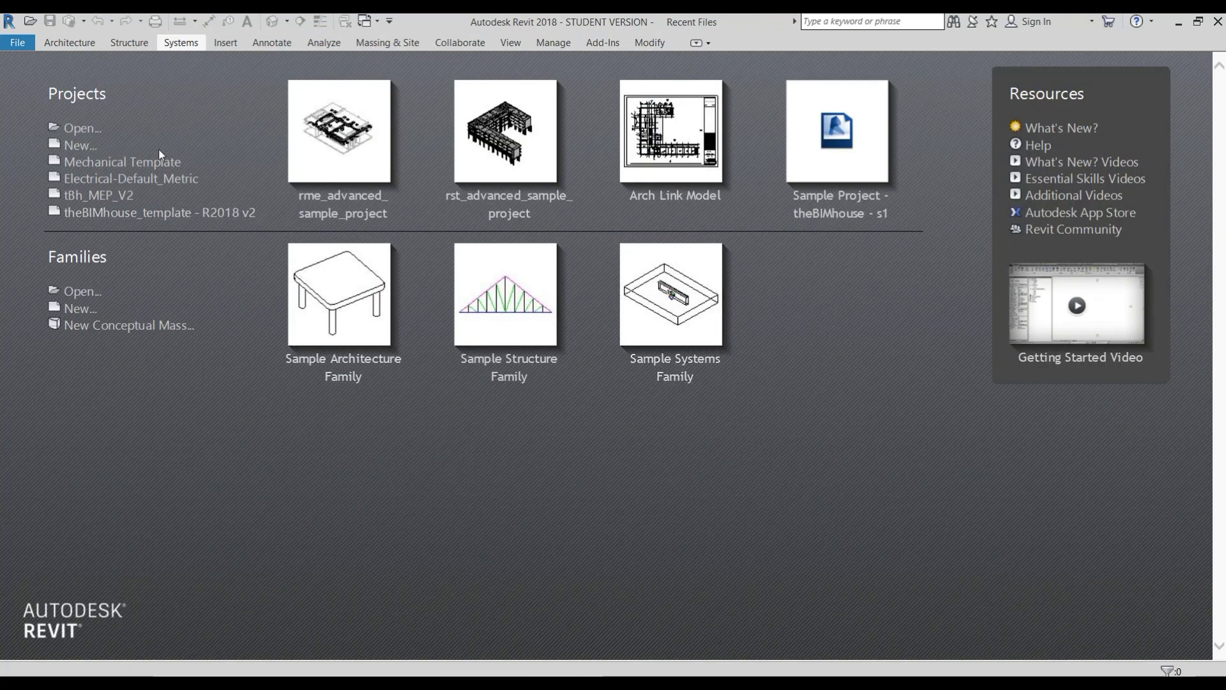
pyautogui.click(136, 160)
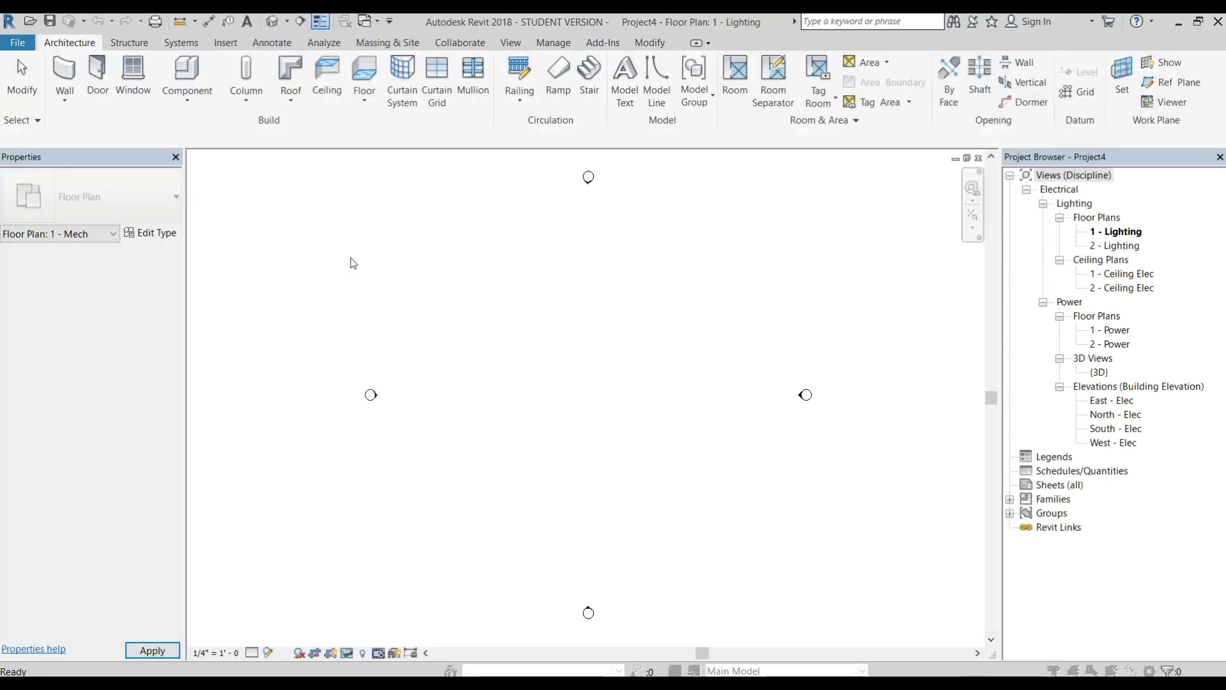
pyautogui.click(181, 42)
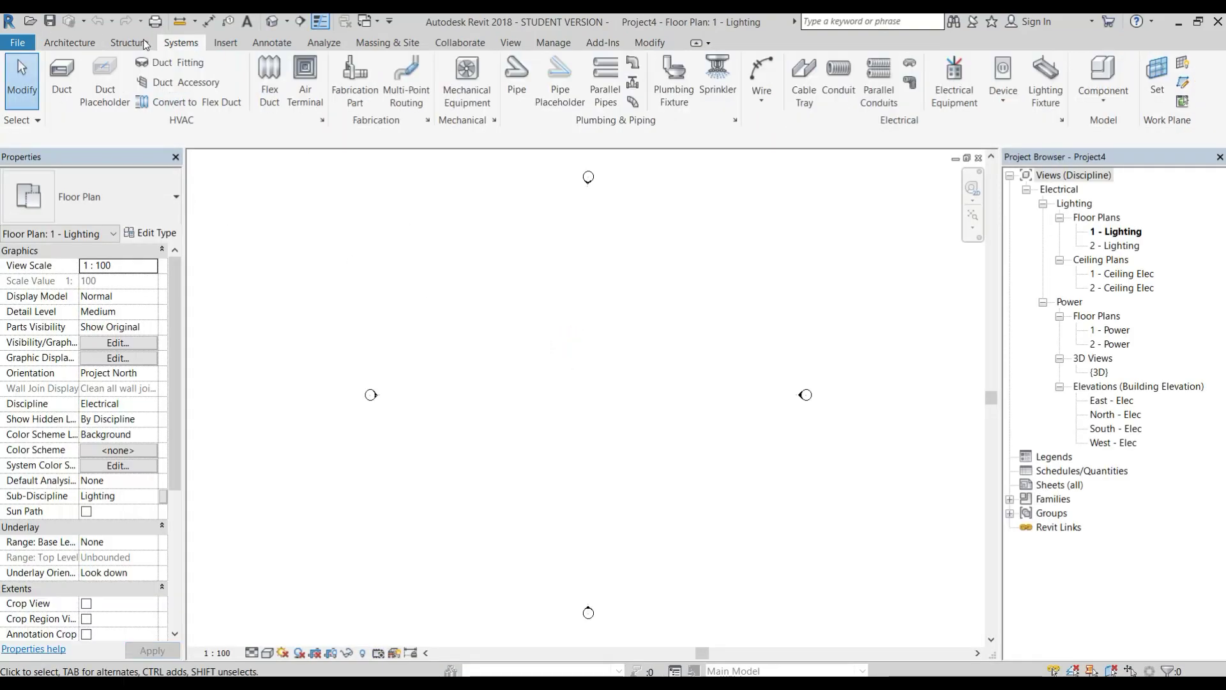
pyautogui.click(804, 80)
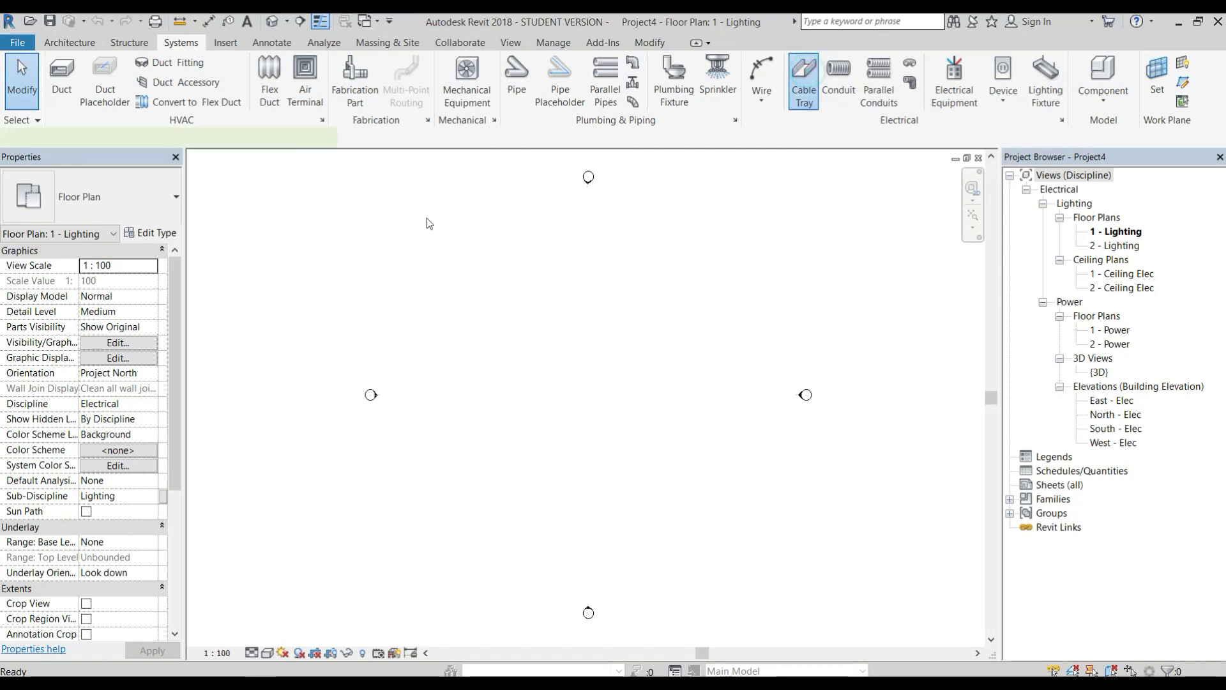
pyautogui.press('Escape')
pyautogui.press('Escape')
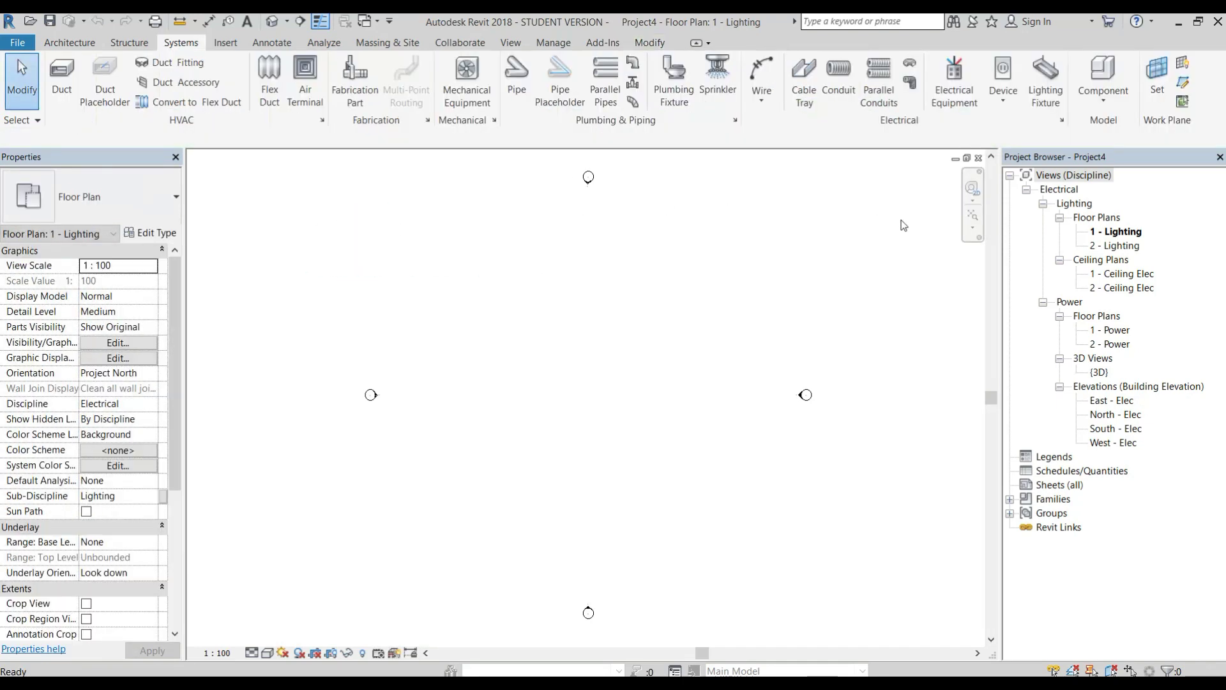
pyautogui.doubleClick(1112, 330)
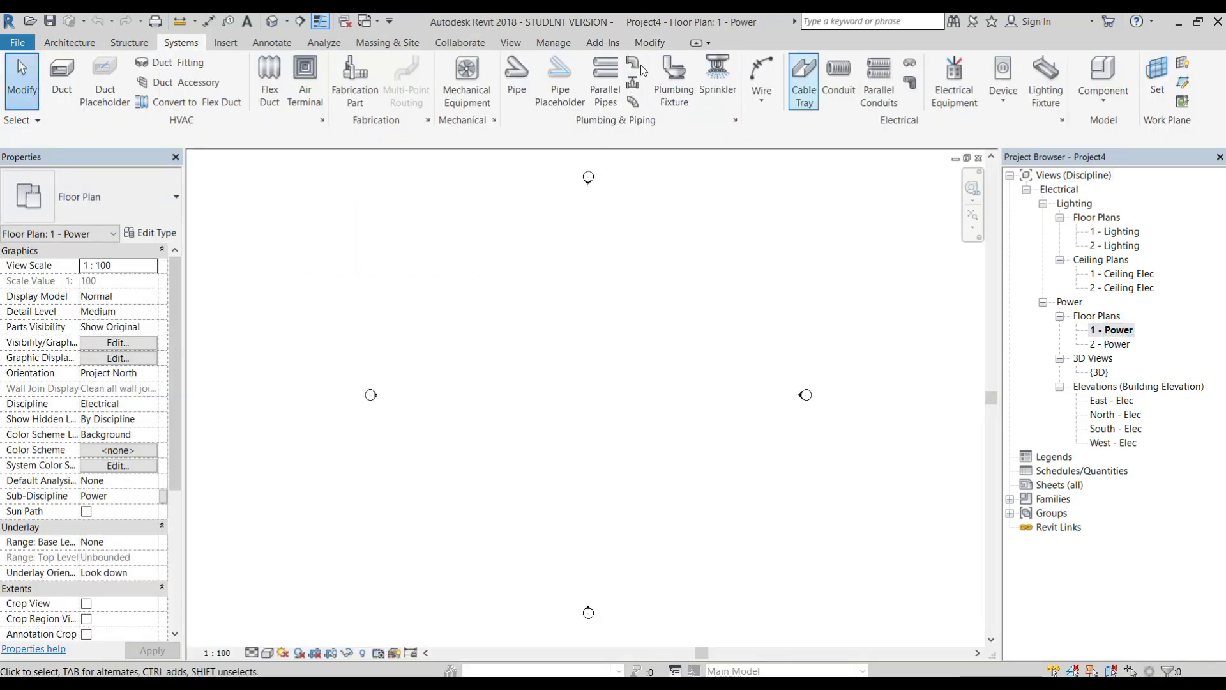
# - Draw a Z-shaped cable tray run with the CT alias
pyautogui.press('c')
pyautogui.press('t')
pyautogui.click(455, 295)
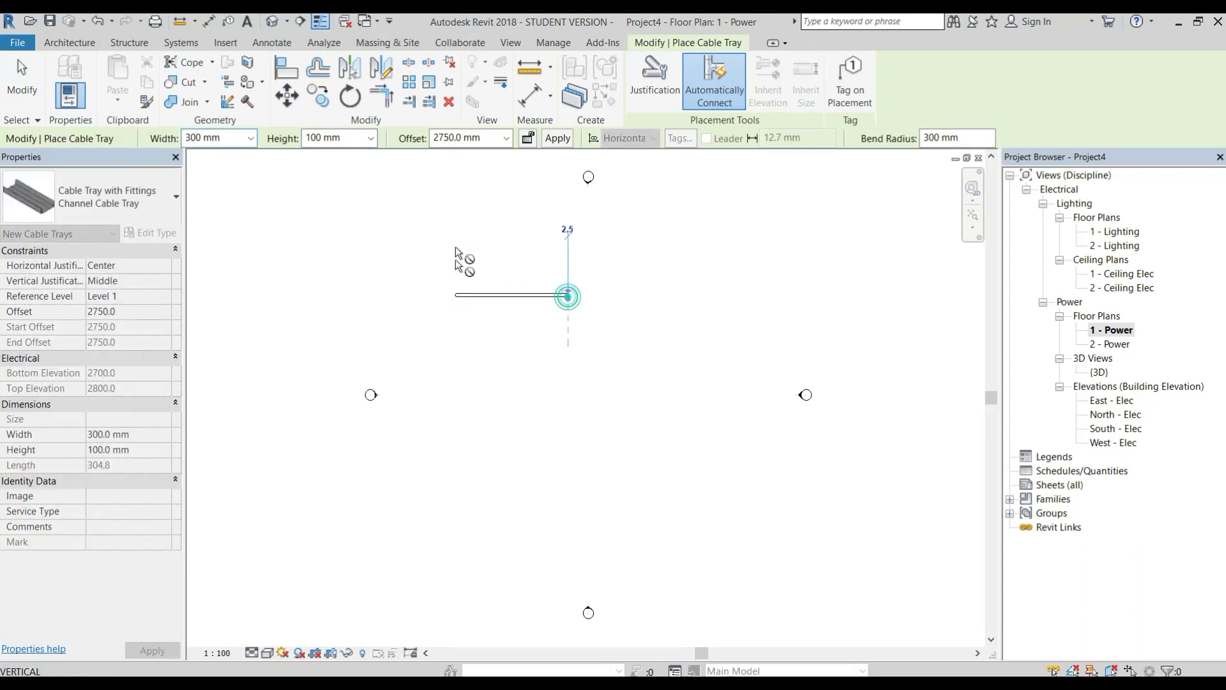
pyautogui.click(568, 295)
pyautogui.click(569, 356)
pyautogui.click(645, 356)
pyautogui.press('Escape')
# - Add a downward branch tray off the horizontal cable tray run
pyautogui.scroll(2, 604, 367)
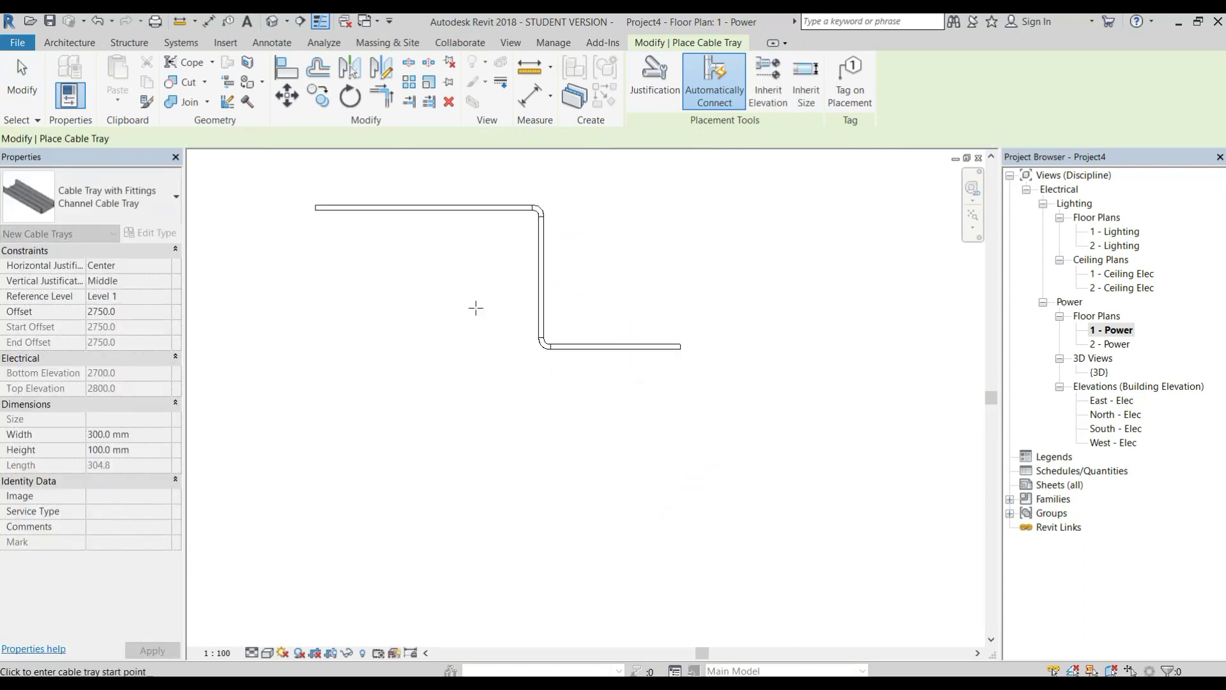
pyautogui.scroll(1, 479, 310)
pyautogui.click(610, 329)
pyautogui.click(610, 391)
pyautogui.press('Escape')
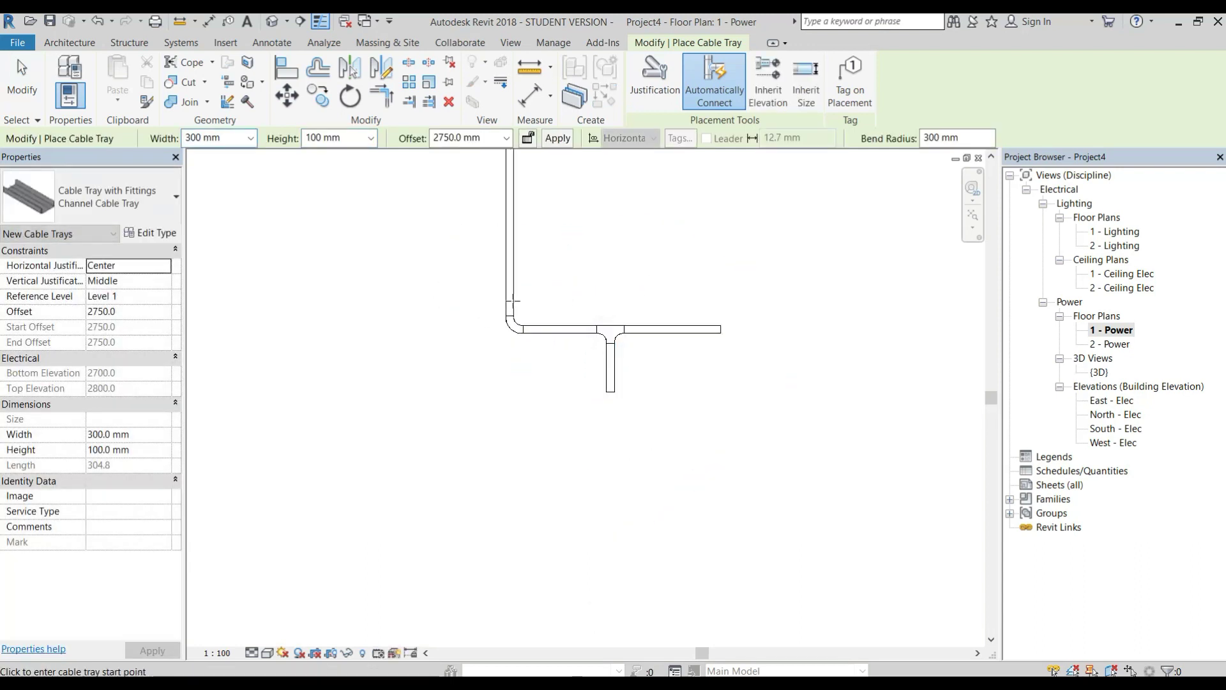
pyautogui.scroll(-2, 448, 332)
pyautogui.press('Escape')
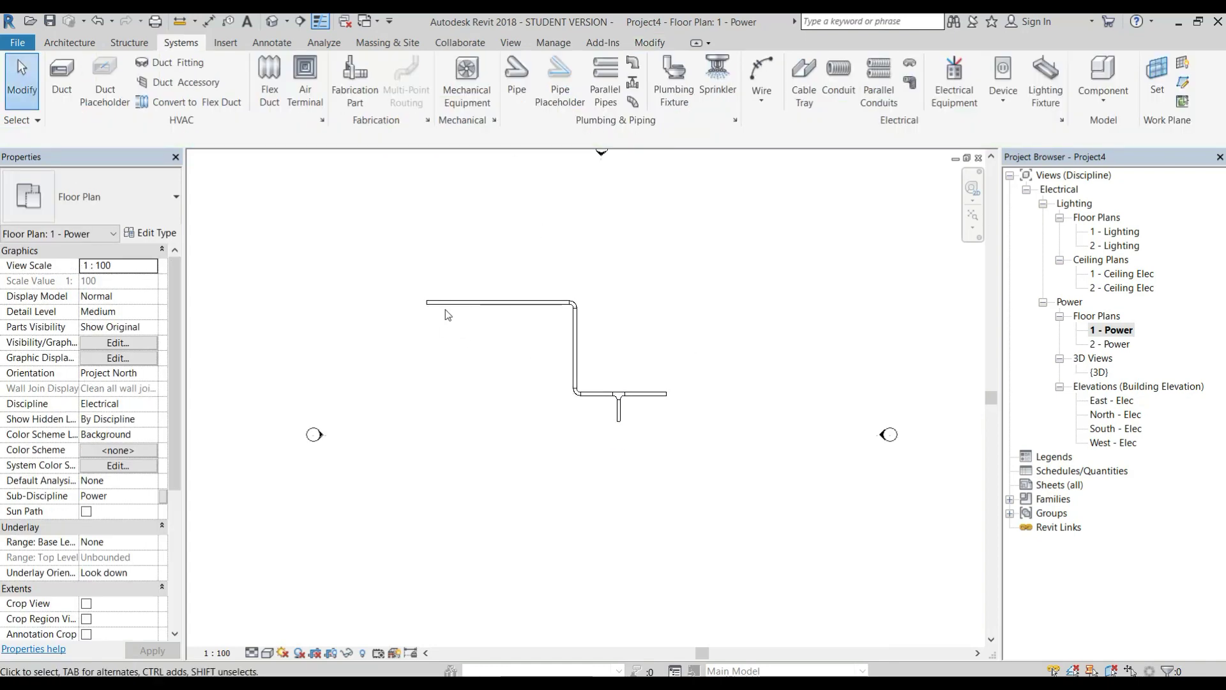
# - Cancel a started duct and close Project4 without saving changes
pyautogui.click(62, 76)
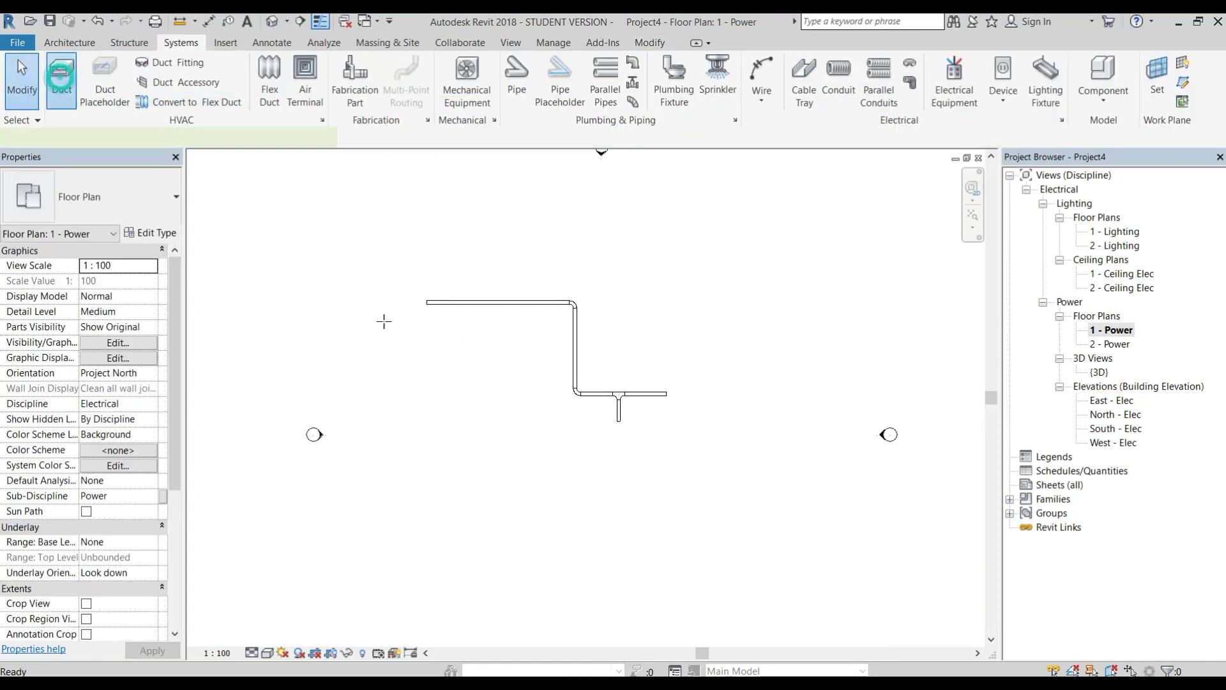
pyautogui.click(419, 327)
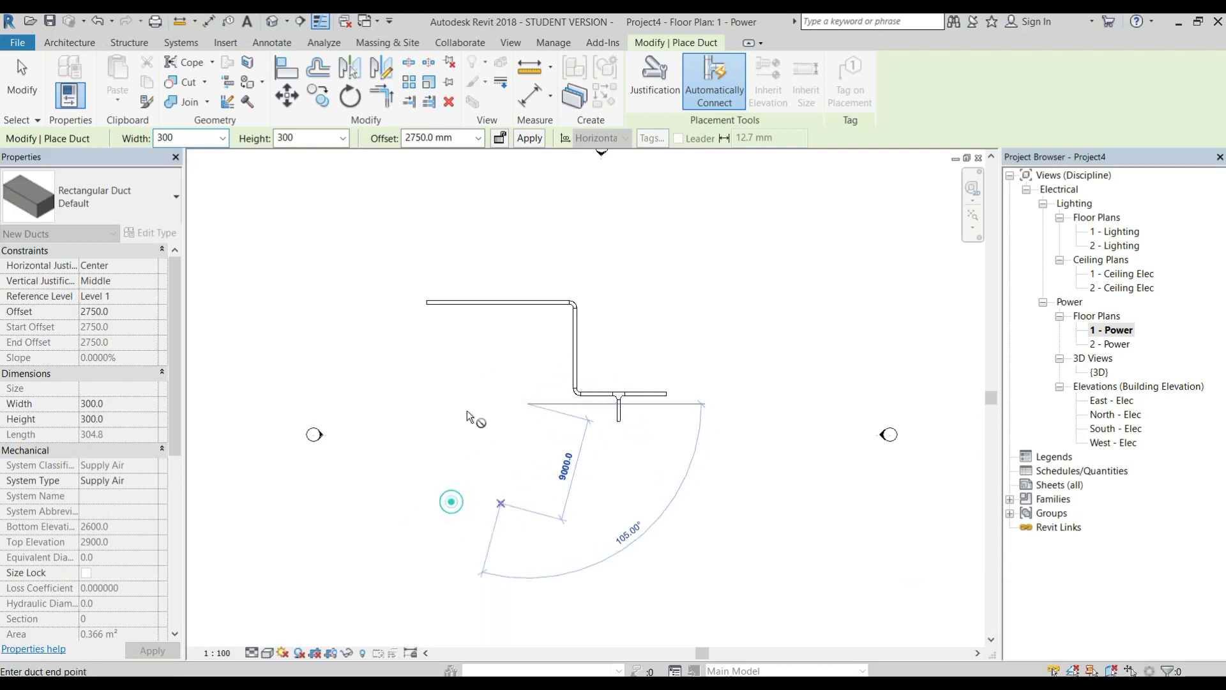
pyautogui.press('Escape')
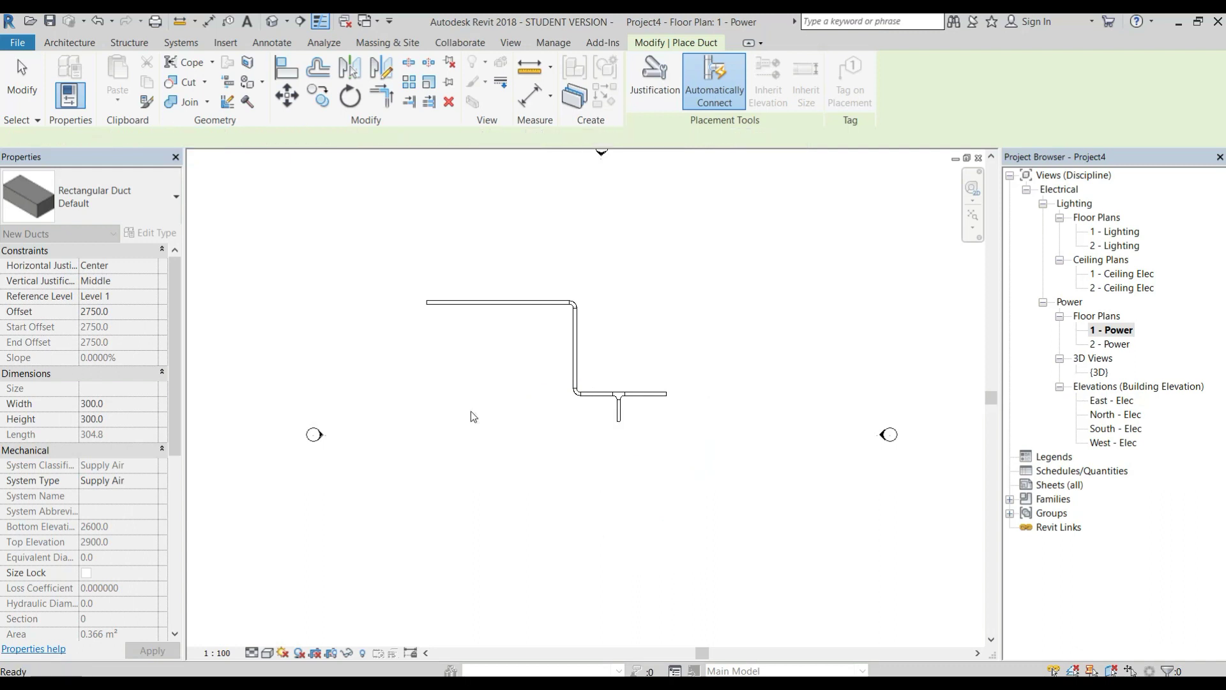
pyautogui.click(978, 157)
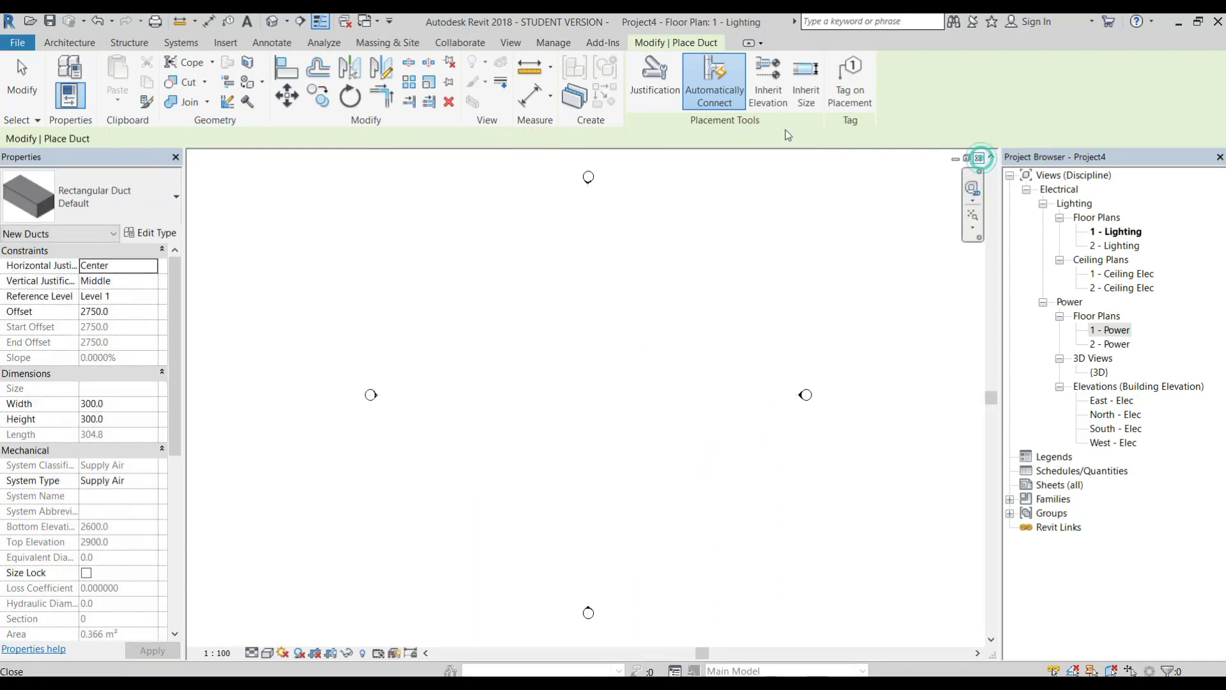
pyautogui.click(979, 158)
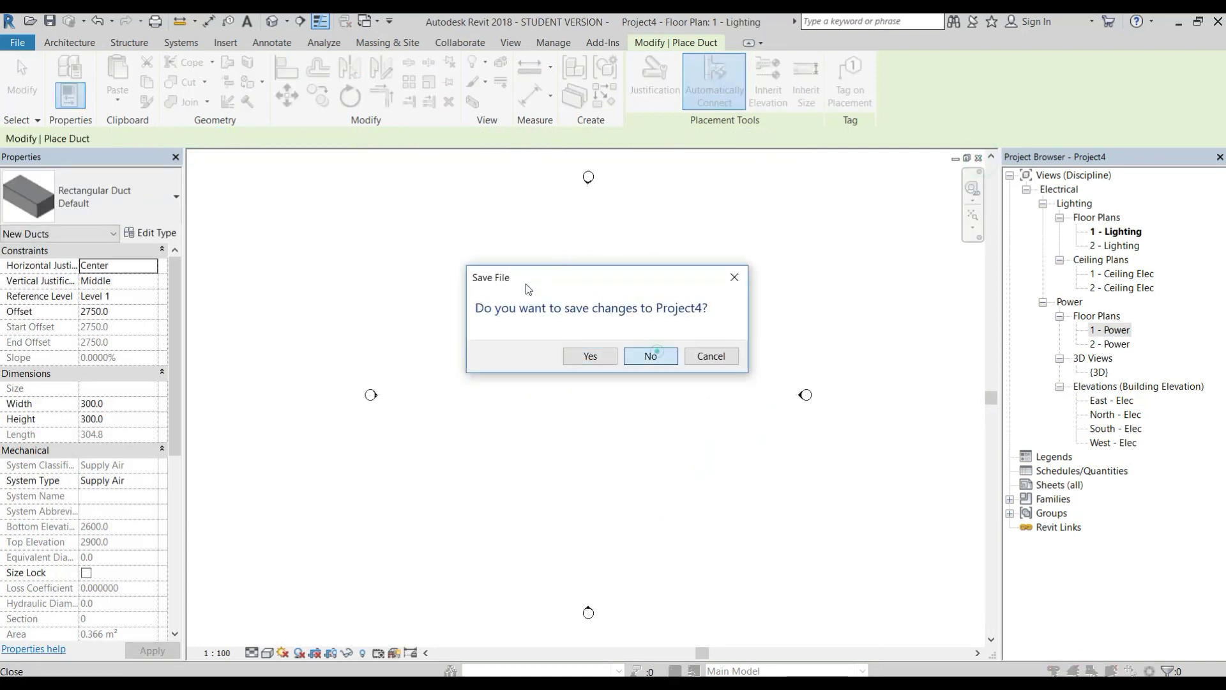
pyautogui.click(651, 356)
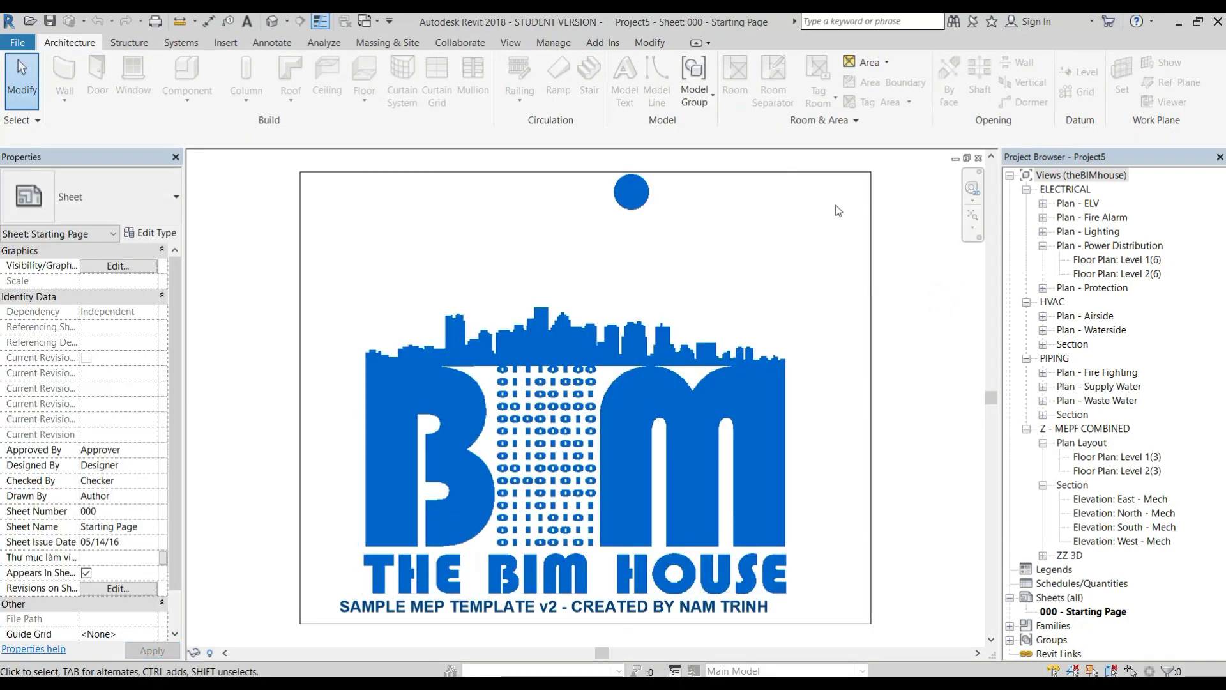
# - Collapse the Project Browser plan groups and open Power Distribution Floor Plan: Level 1(6)
pyautogui.click(1044, 245)
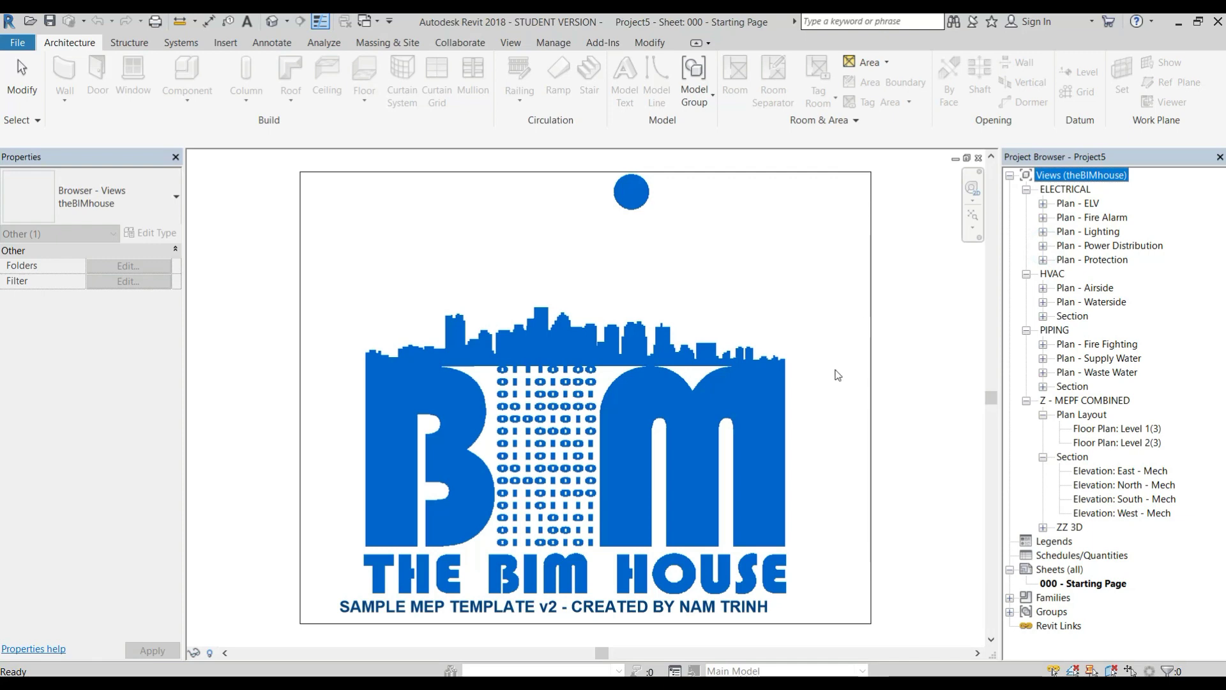
pyautogui.click(1043, 456)
pyautogui.click(1043, 415)
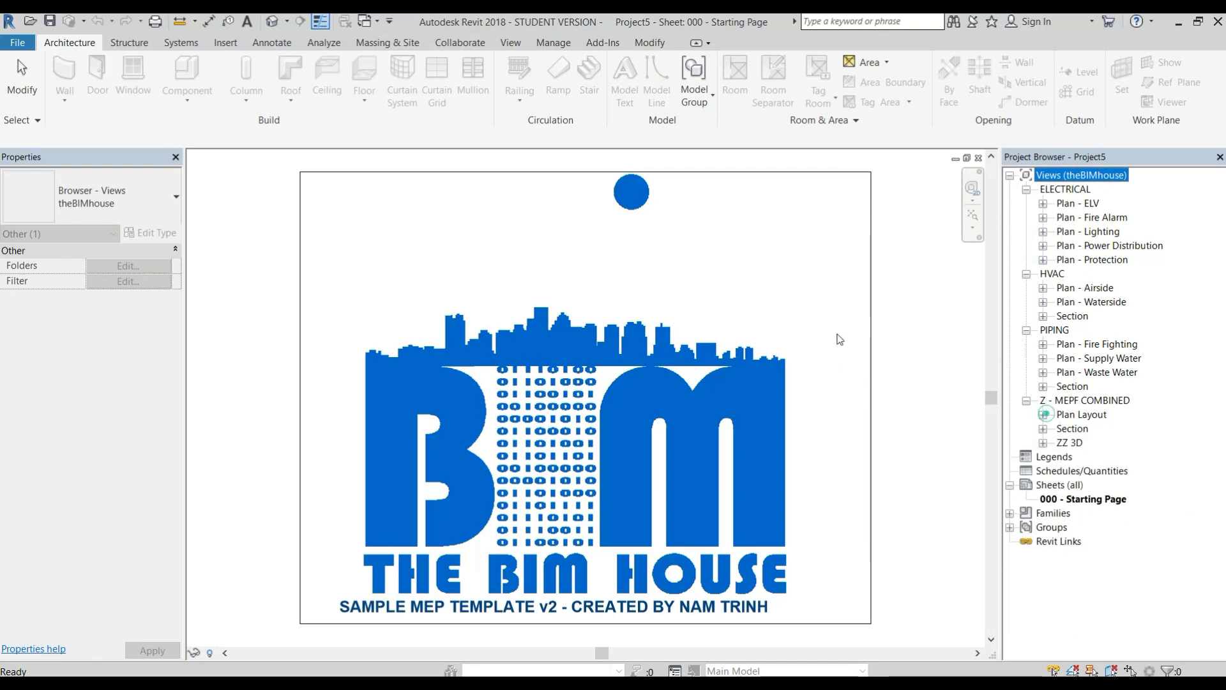
pyautogui.click(854, 239)
pyautogui.press('Down')
pyautogui.press('Down')
pyautogui.press('Down')
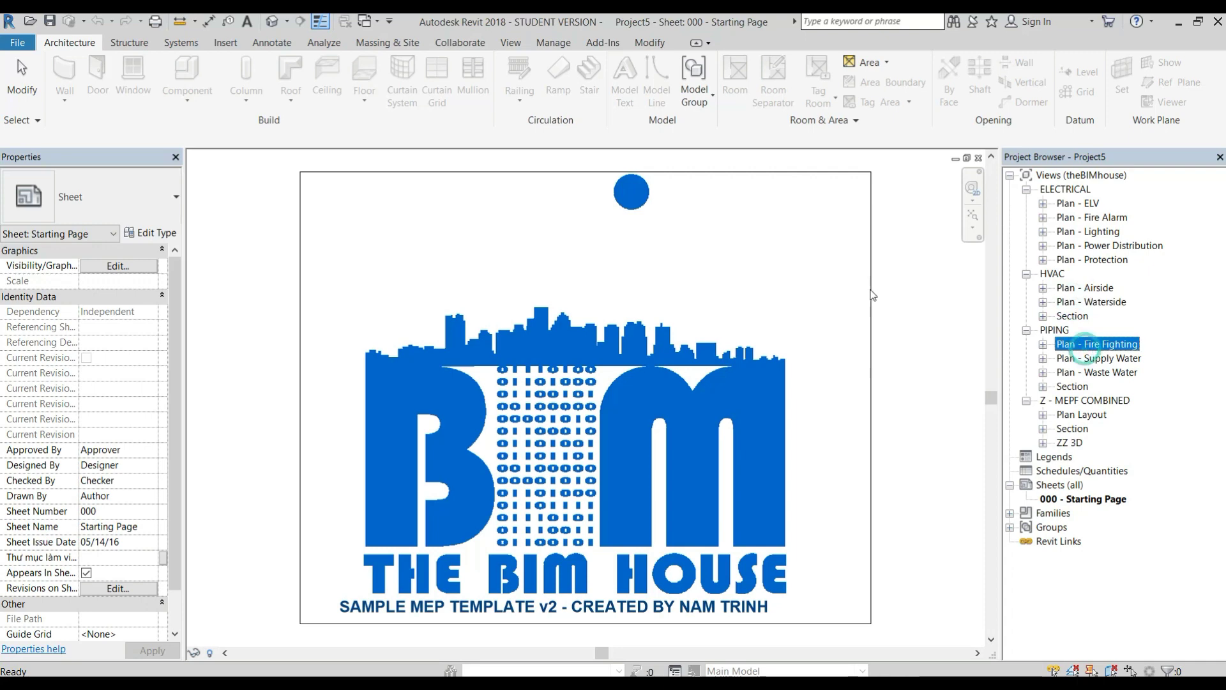
pyautogui.press('Down')
pyautogui.press('Down')
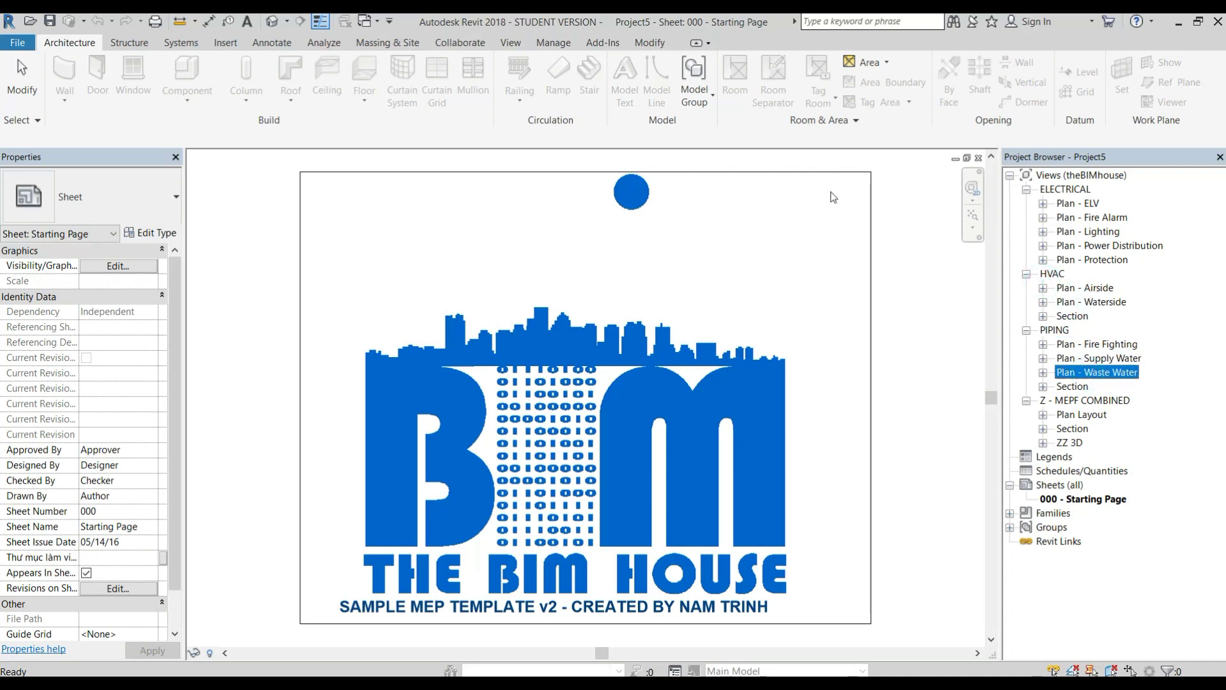
pyautogui.doubleClick(1120, 259)
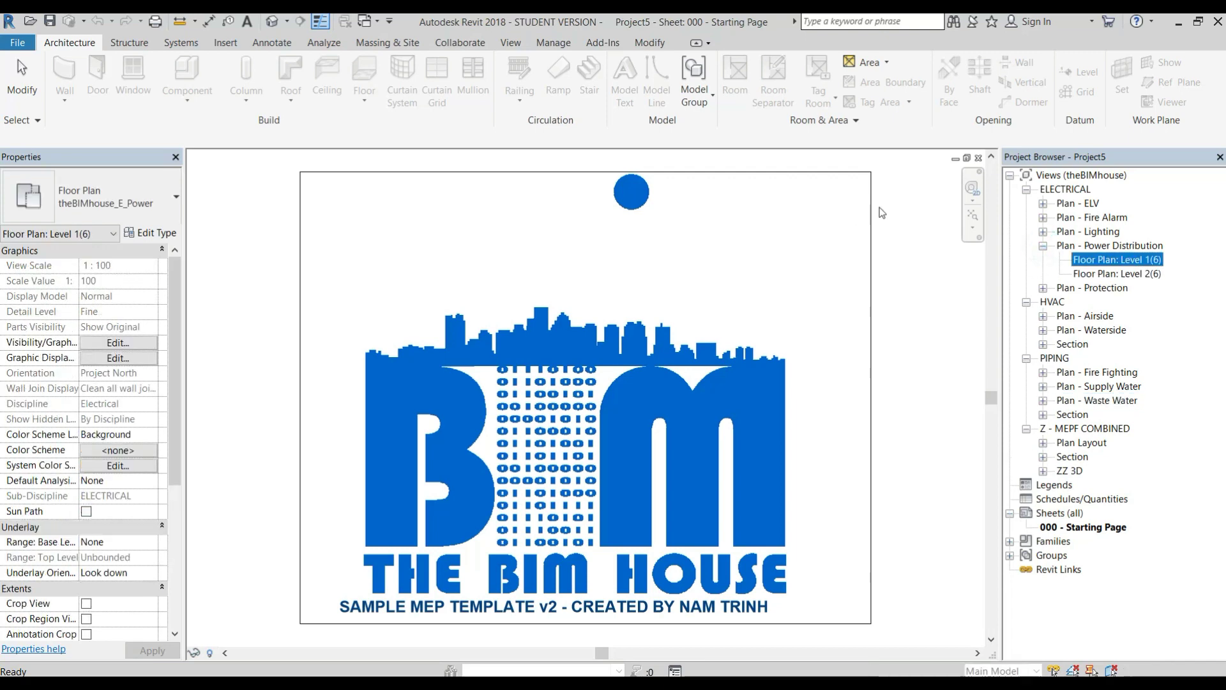
pyautogui.scroll(1, 410, 298)
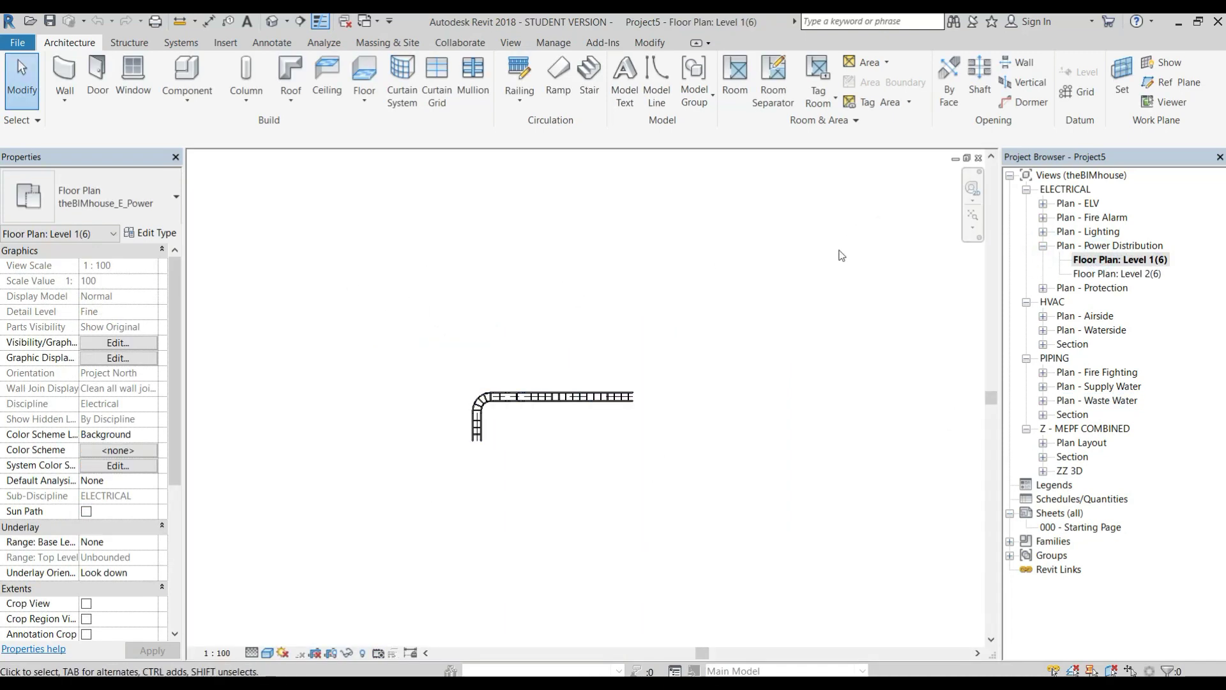
# - Open the Airside Level 1(2) ductwork plan and the Waterside Level 1(1) piping plan
pyautogui.click(1044, 315)
pyautogui.doubleClick(1117, 330)
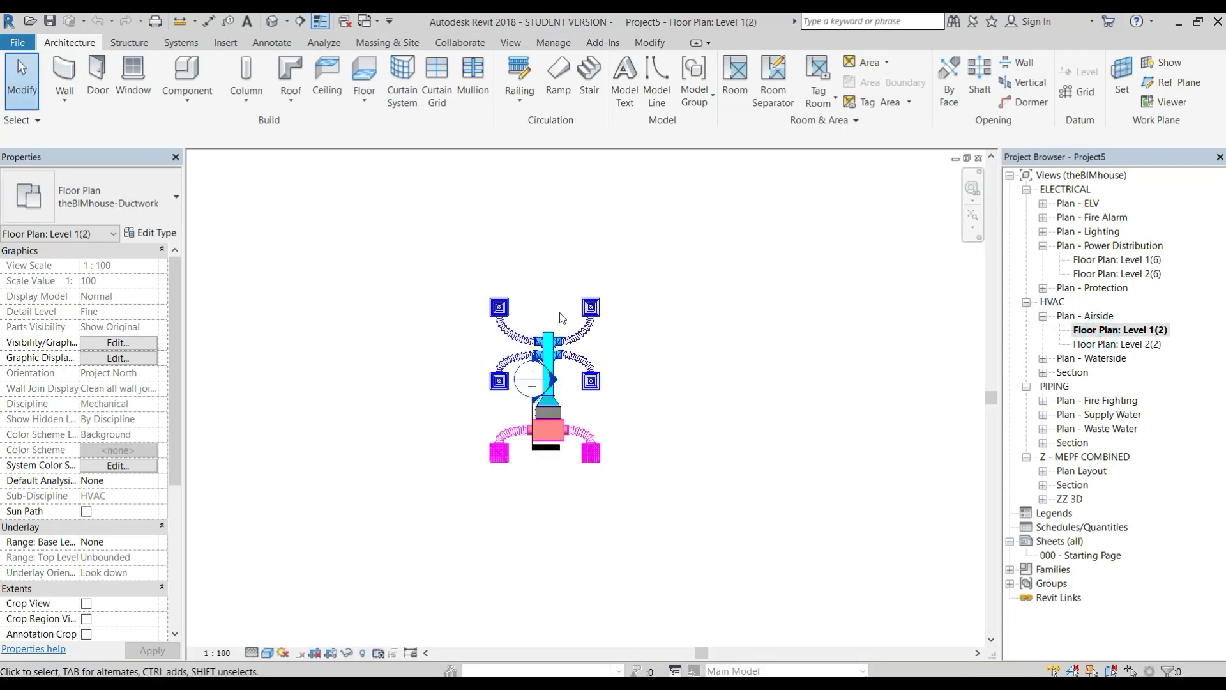
pyautogui.moveTo(420, 199)
pyautogui.mouseDown()
pyautogui.moveTo(582, 402)
pyautogui.moveTo(416, 208)
pyautogui.mouseUp()
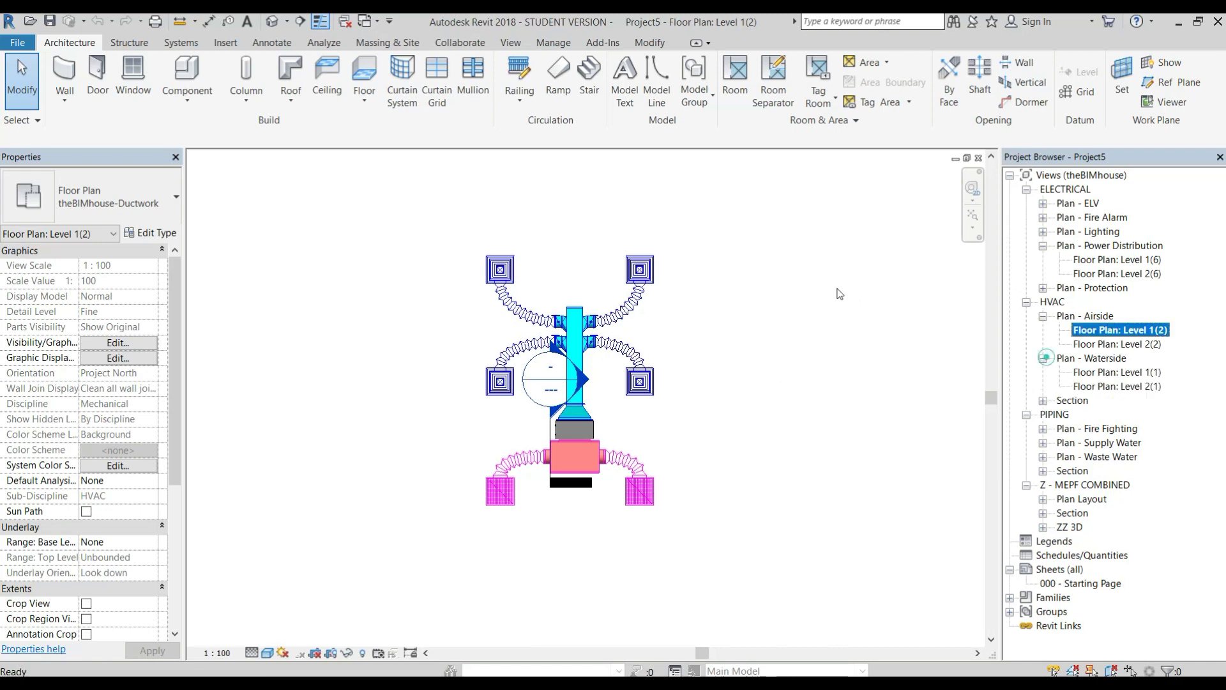
pyautogui.click(1050, 359)
pyautogui.click(1065, 359)
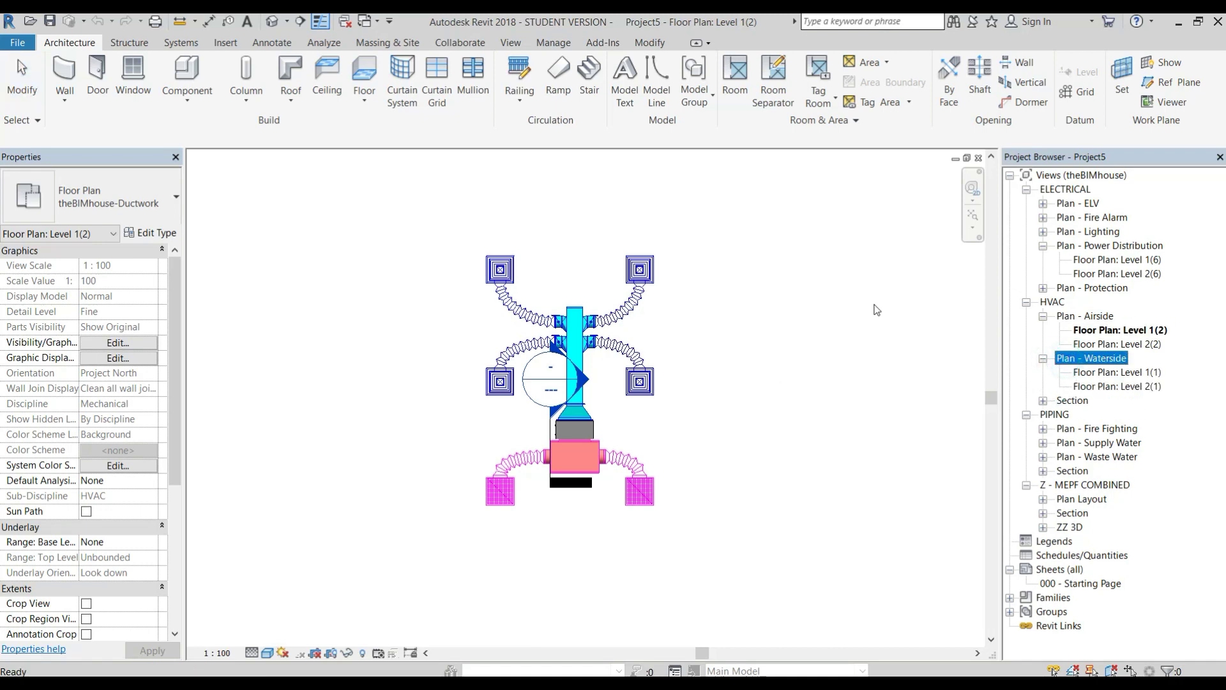
pyautogui.press('Down')
pyautogui.press('Return')
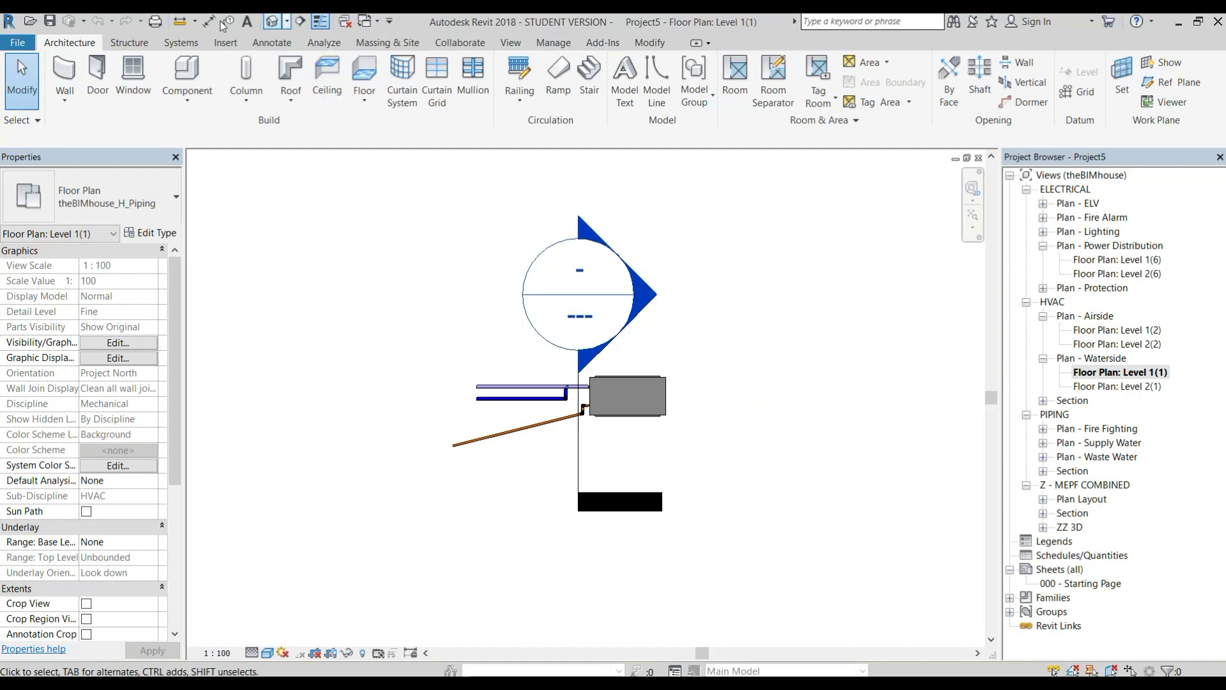
# - View the combined 3D model, then return to the Level 1(6) power plan
pyautogui.click(272, 21)
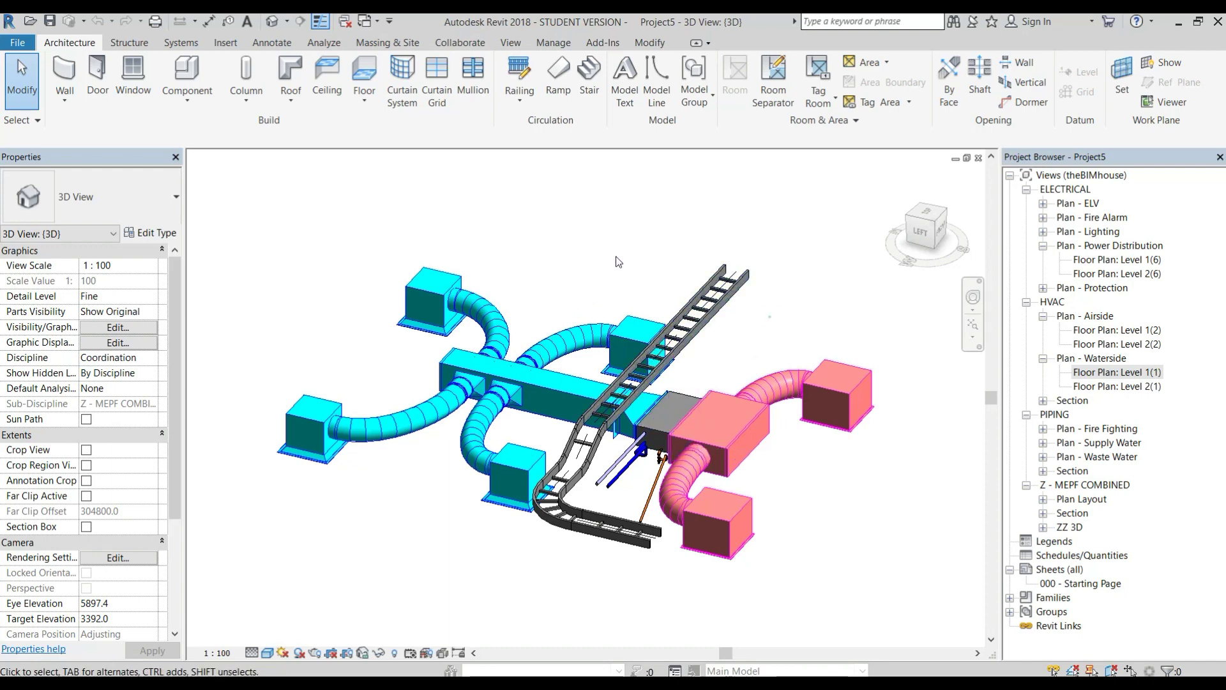
pyautogui.scroll(-3, 618, 262)
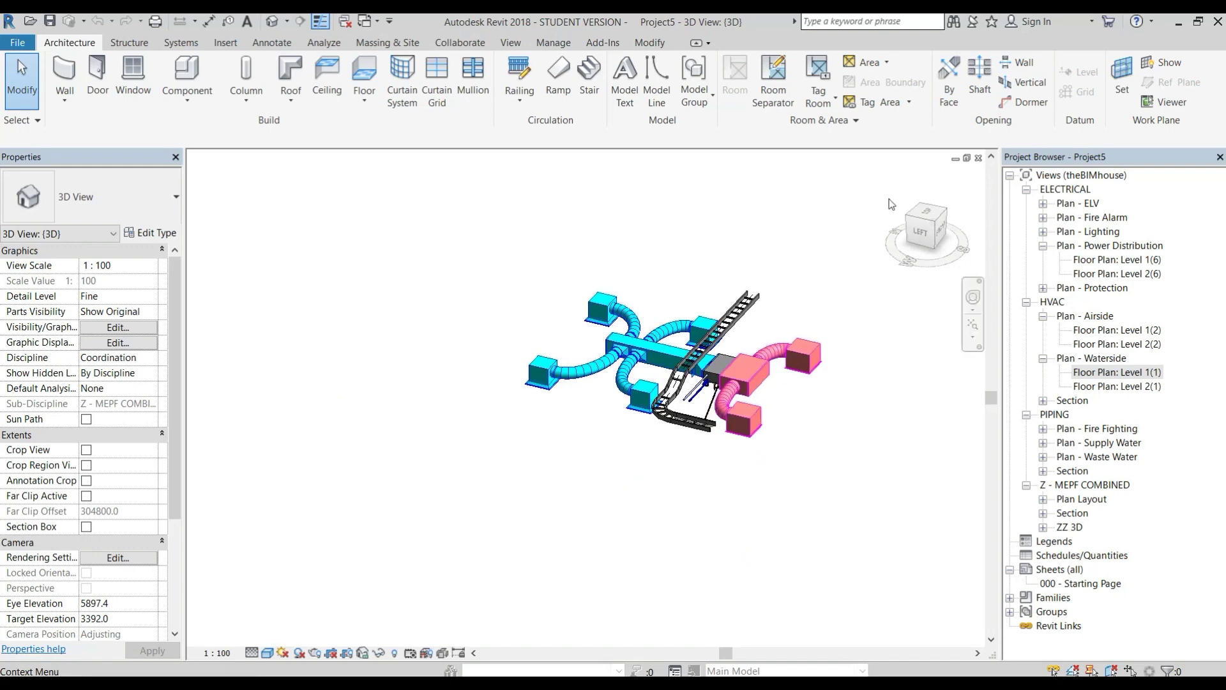
pyautogui.hotkey('ctrl', 'Tab')
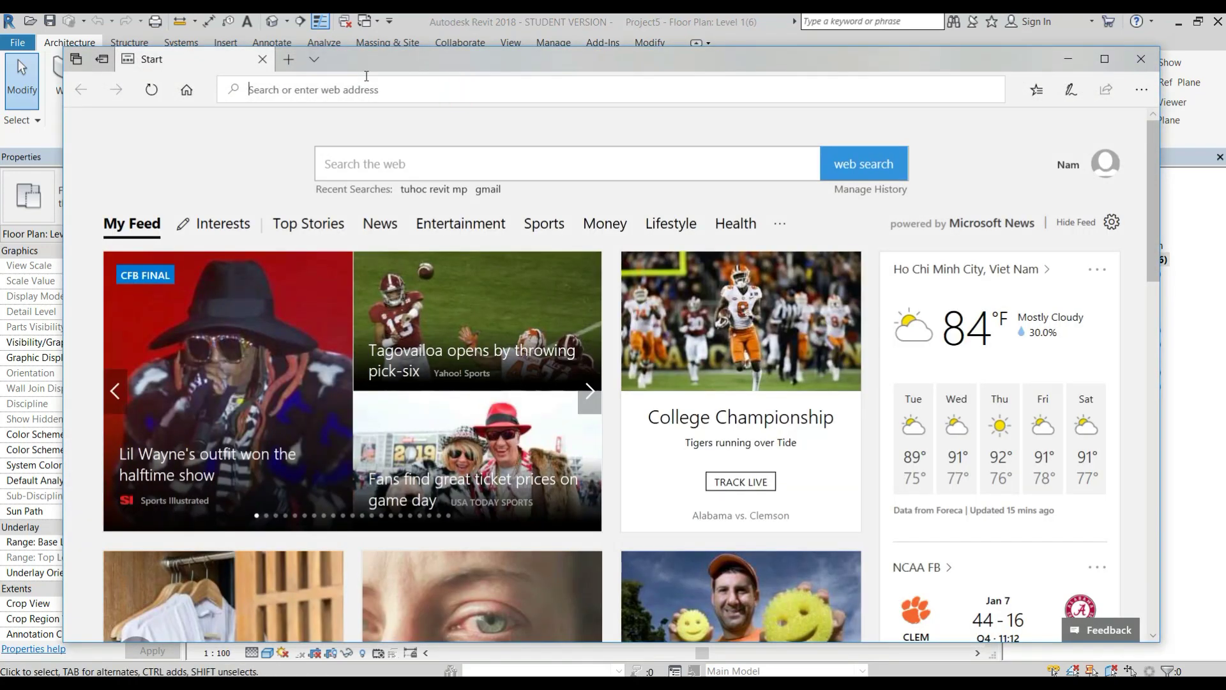
# - Search for 'tu hoc revit mep' and browse the tutorial site
pyautogui.write('tu ch')
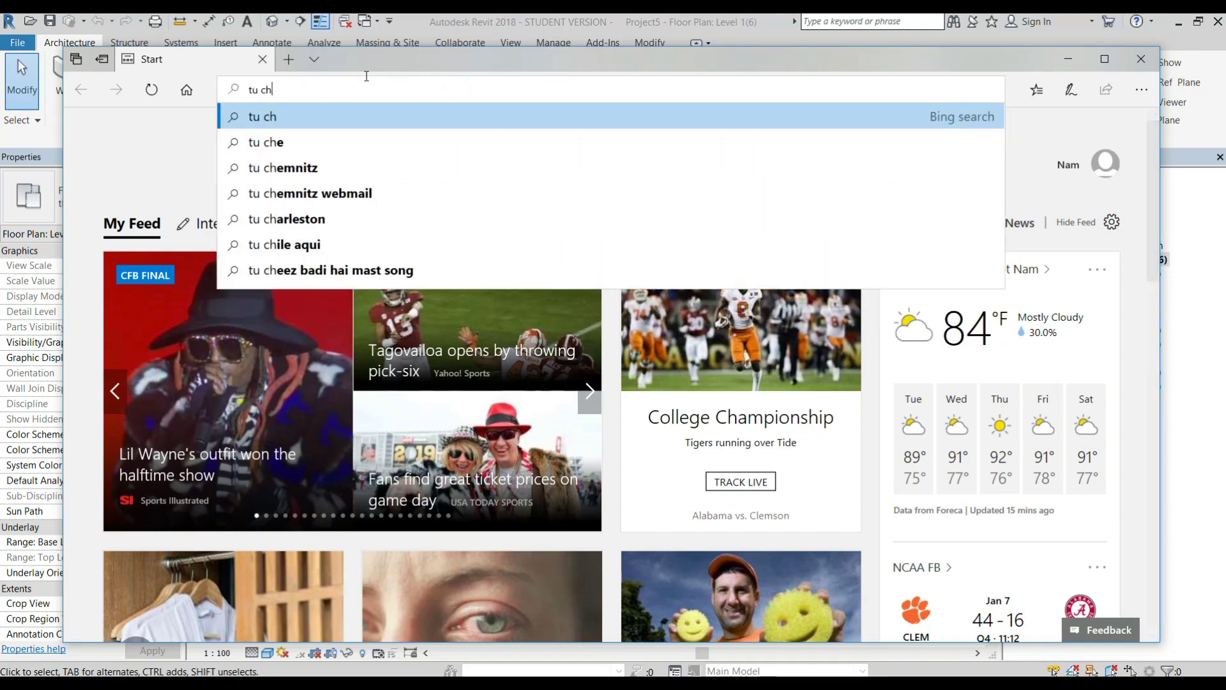
pyautogui.press('BackSpace')
pyautogui.press('BackSpace')
pyautogui.write('hoc revit mep')
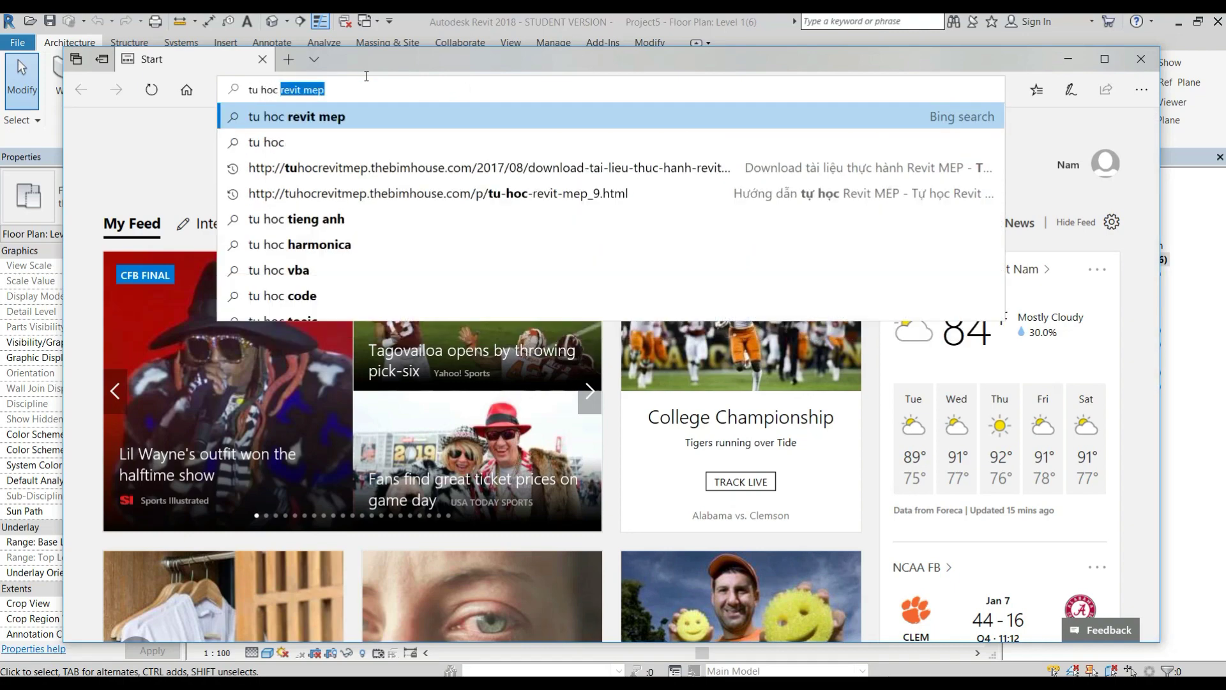
pyautogui.press('Return')
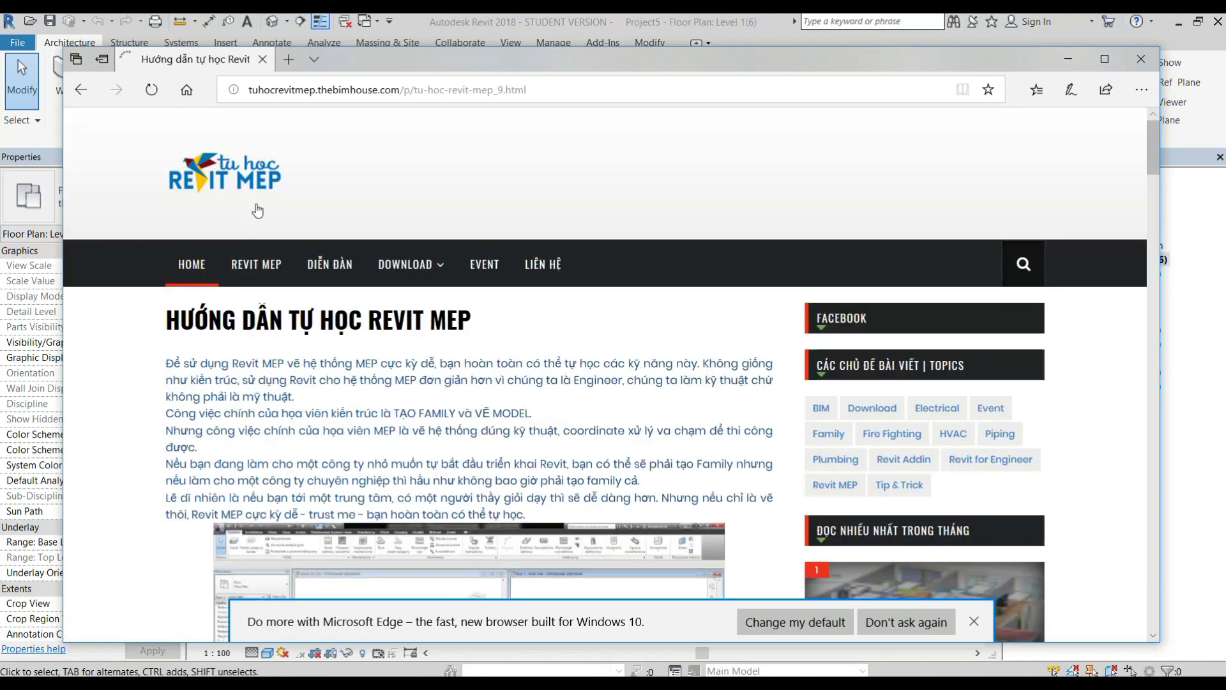
pyautogui.scroll(-5, 223, 300)
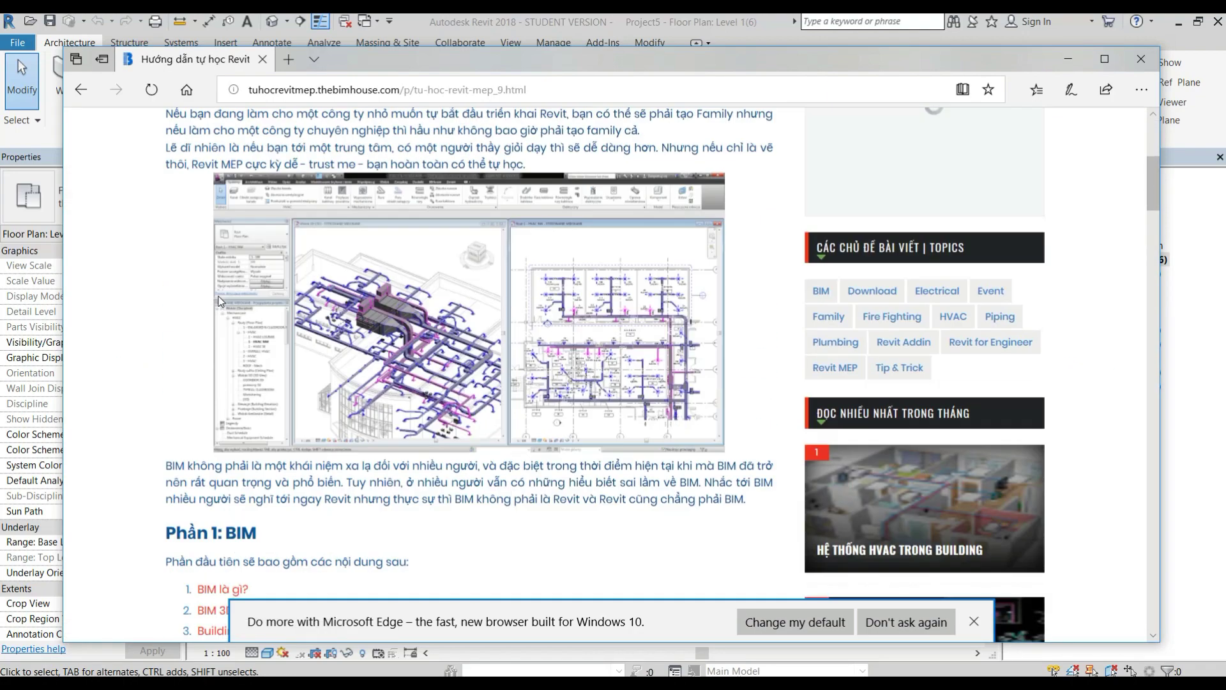
pyautogui.scroll(-5, 223, 300)
pyautogui.scroll(-6, 224, 301)
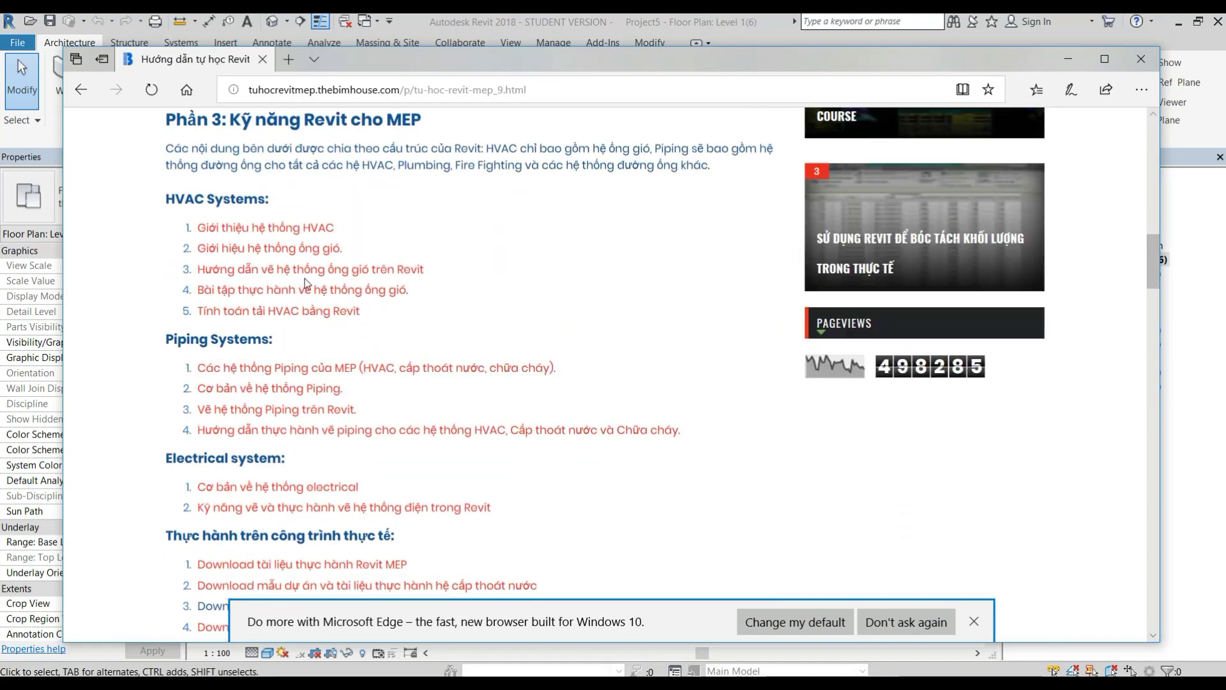
pyautogui.scroll(-5, 306, 280)
pyautogui.scroll(-1, 306, 279)
pyautogui.scroll(3, 306, 280)
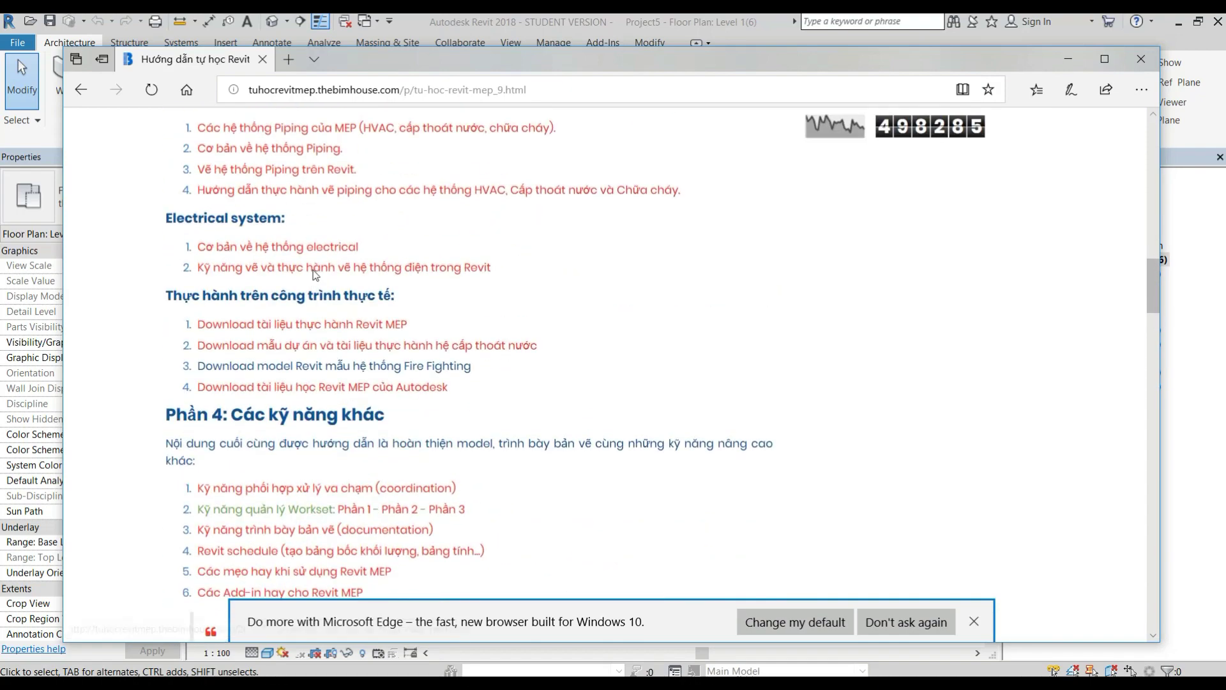
# - Open the Revit MEP practice materials download page, then close Edge
pyautogui.click(345, 324)
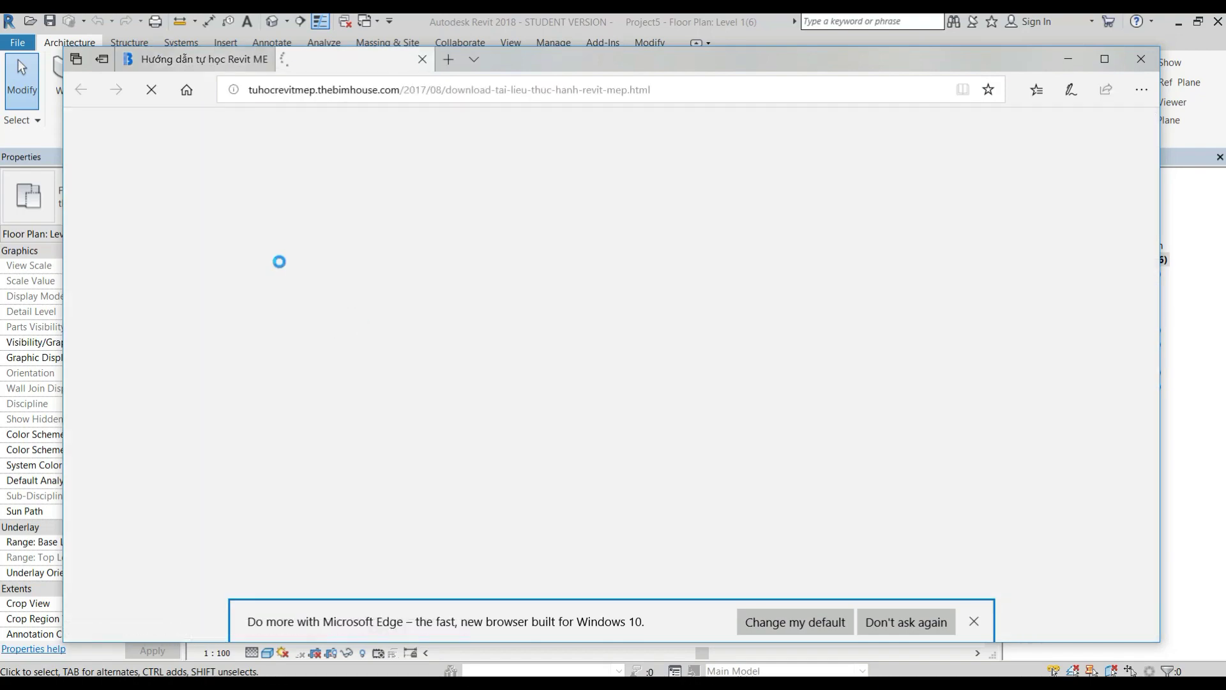
pyautogui.scroll(-5, 439, 246)
pyautogui.scroll(-2, 440, 246)
pyautogui.scroll(-3, 440, 246)
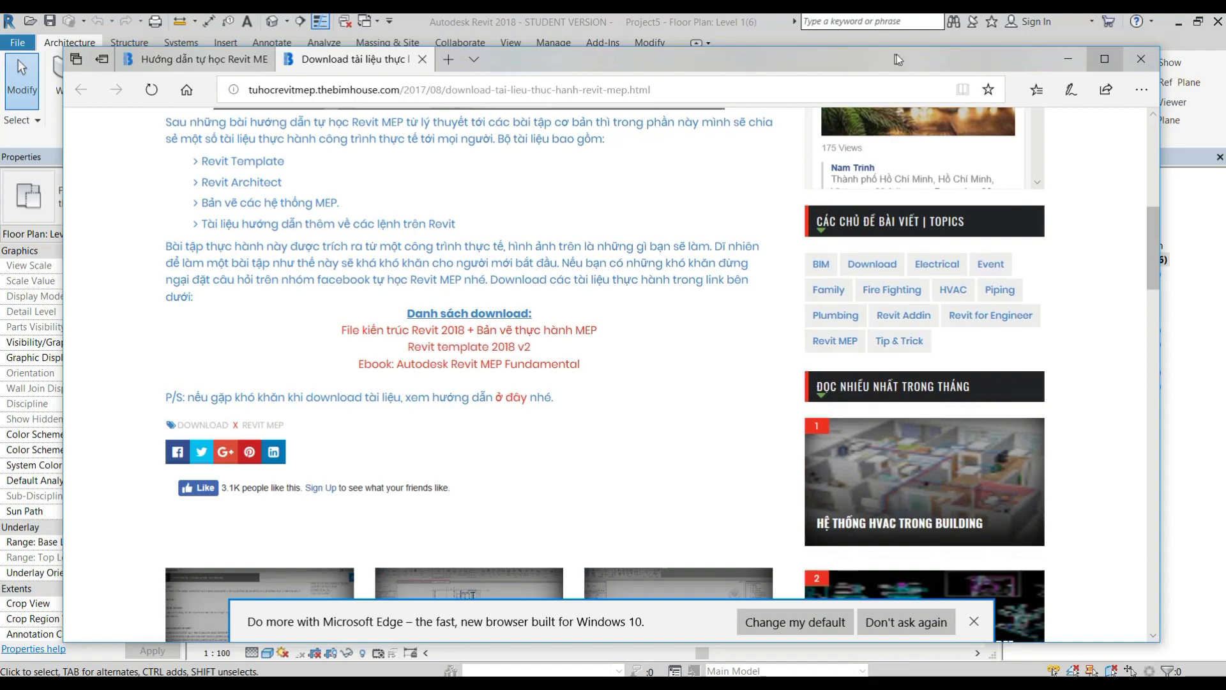
pyautogui.click(1142, 59)
# - Confirm closing all Edge tabs to return to Revit's Level 1(6) power plan
pyautogui.press('Return')
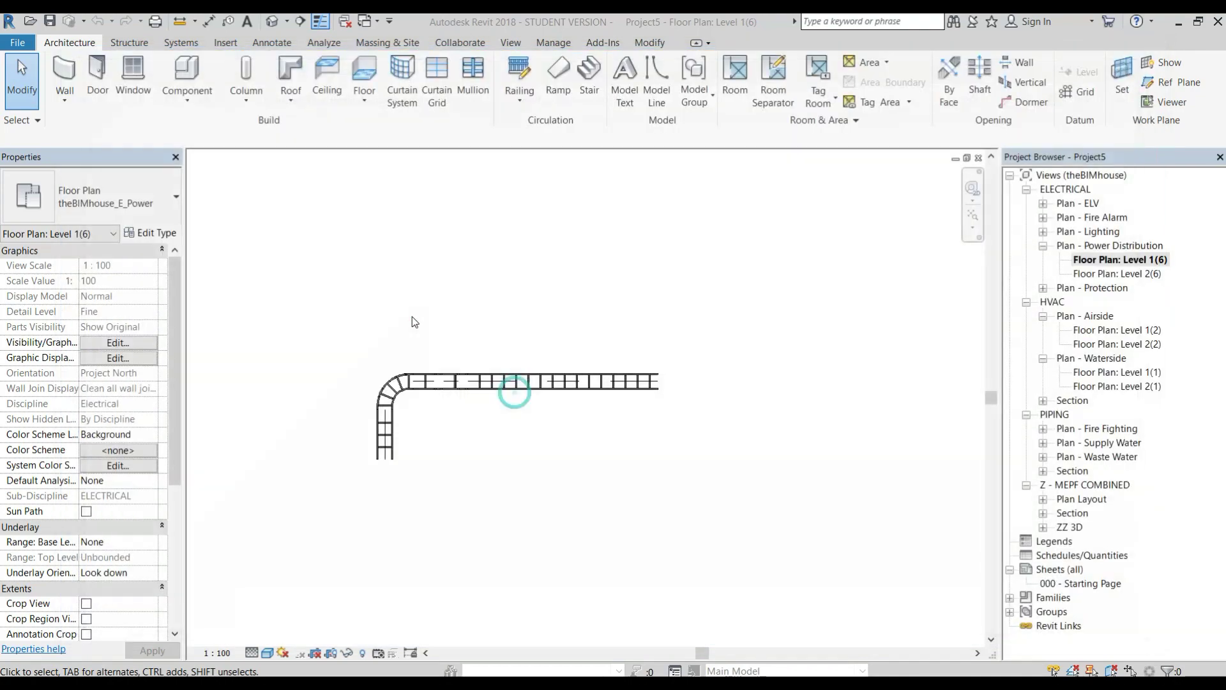